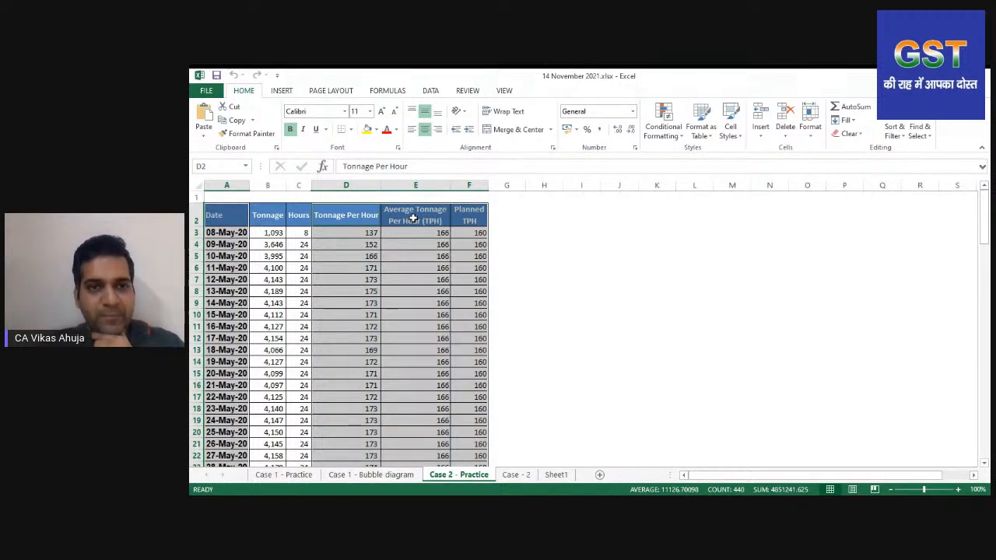
Open the Sheet1 worksheet and go to the Plan FY 2020-21 header in cell B4
{"action": "key", "text": "ctrl+Page_Down"}
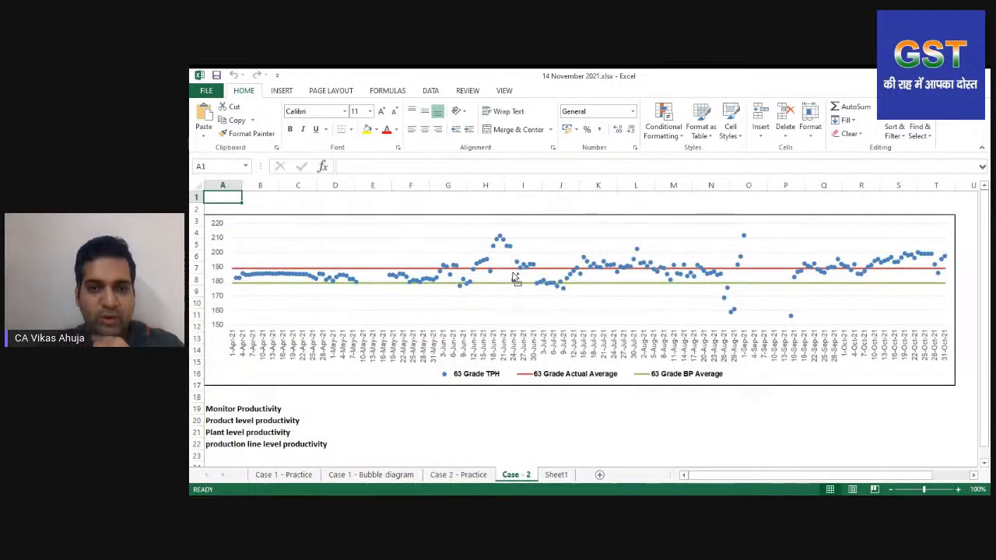
{"action": "key", "text": "ctrl+Page_Down"}
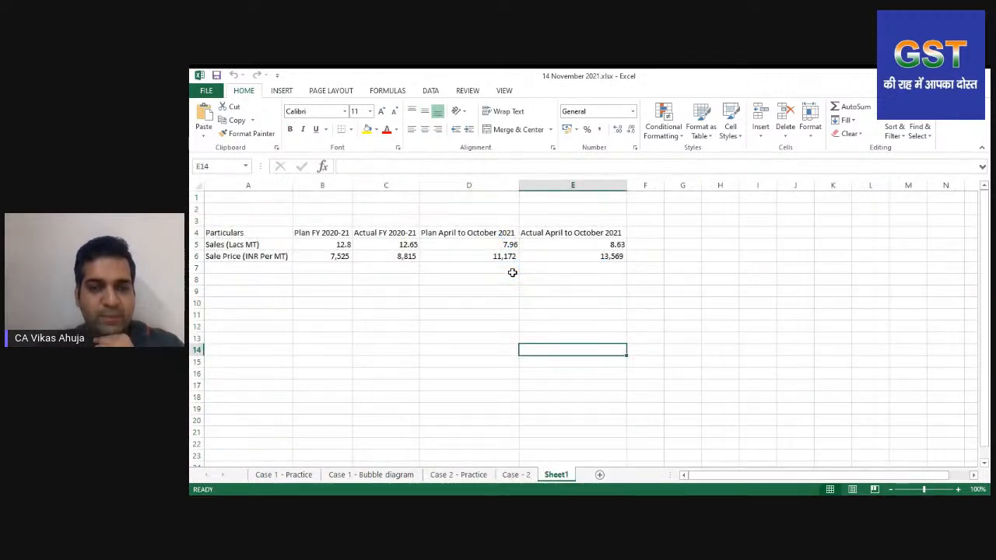
{"action": "key", "text": "ctrl+Up"}
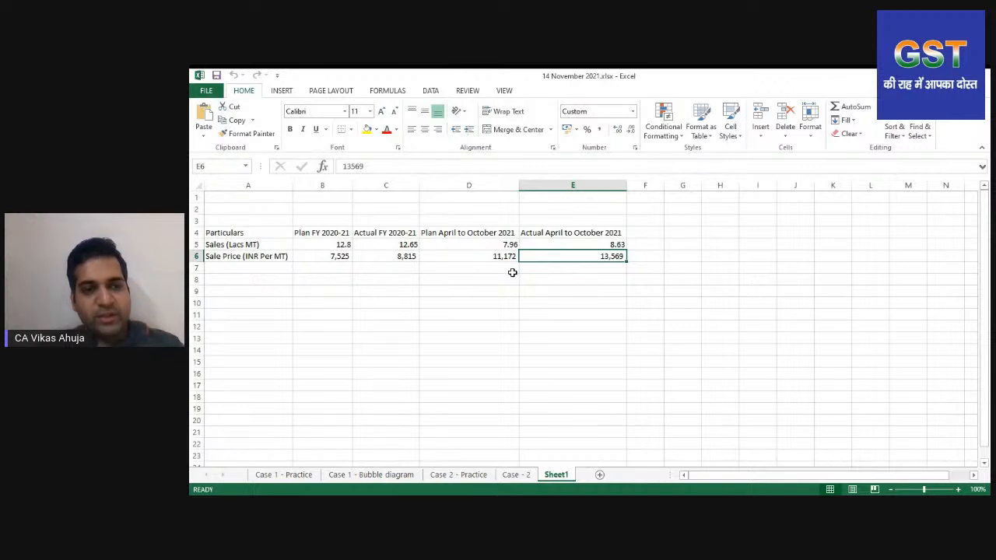
{"action": "key", "text": "ctrl+Up"}
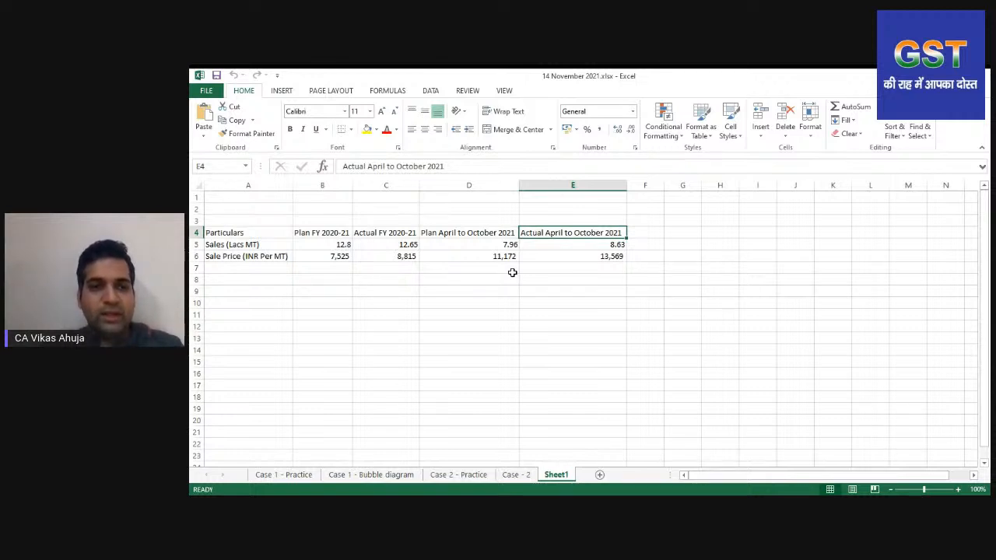
{"action": "key", "text": "Left"}
{"action": "key", "text": "Left"}
{"action": "key", "text": "Left"}
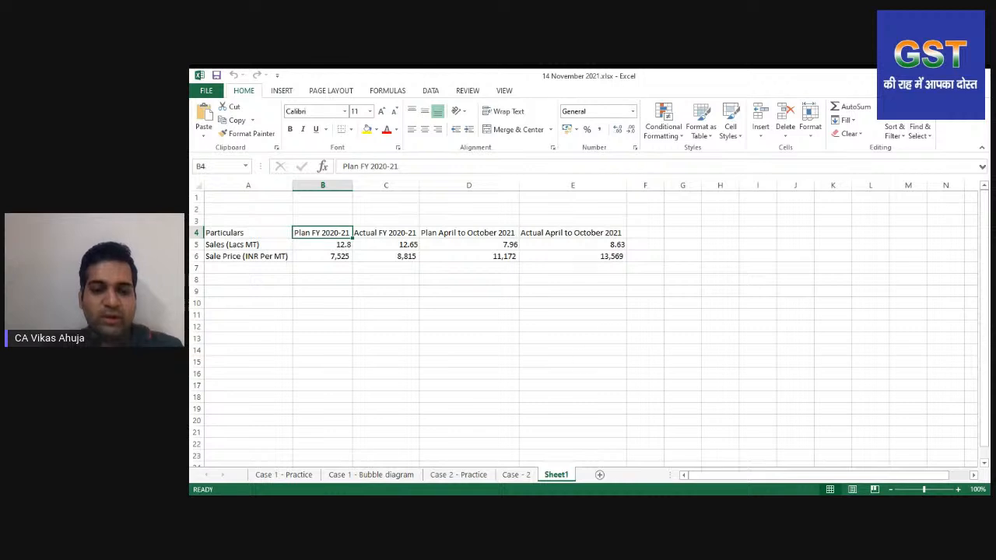
Compare the plan and actual FY 2020-21 columns, including their sale prices per MT
{"action": "key", "text": "alt+Tab"}
{"action": "key", "text": "alt+Tab"}
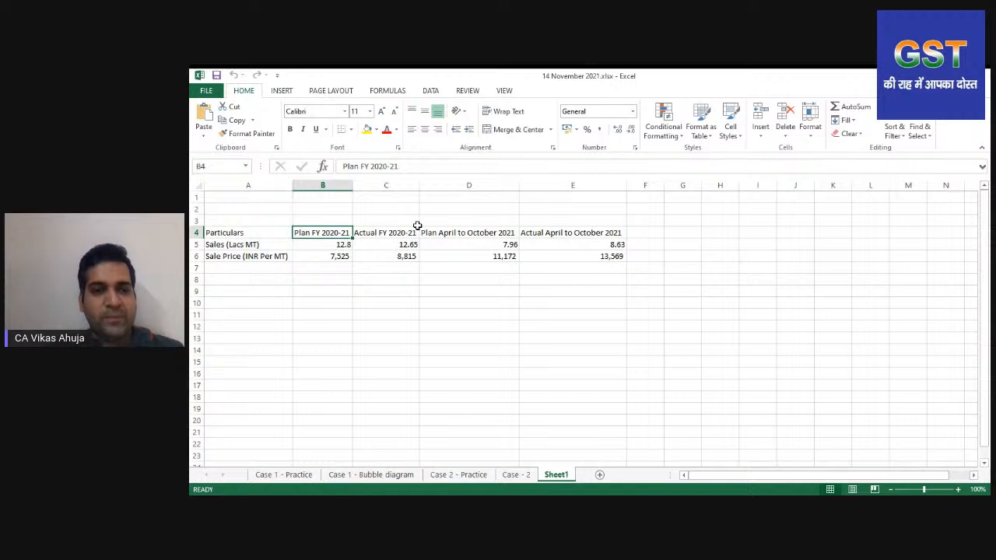
{"action": "key", "text": "Right"}
{"action": "key", "text": "Left"}
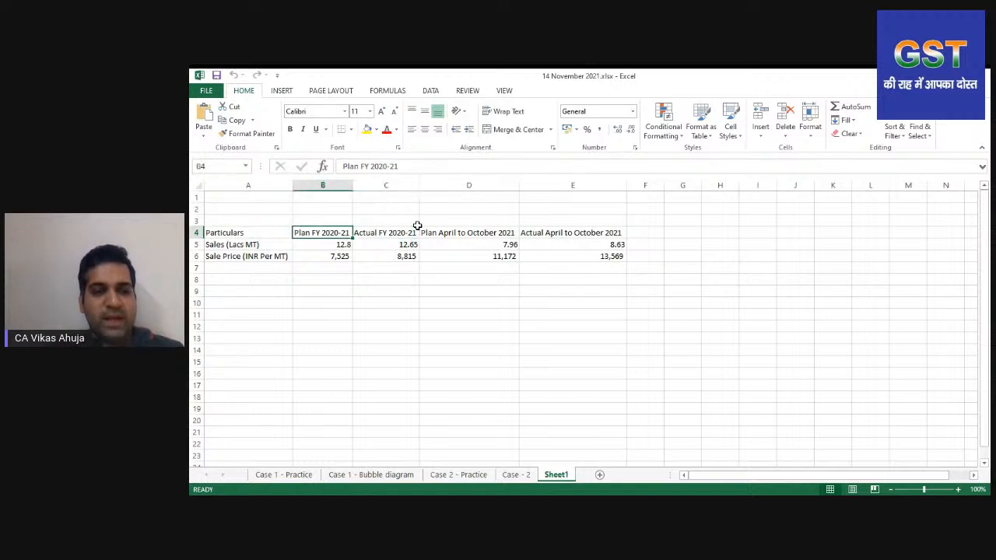
{"action": "key", "text": "Right"}
{"action": "key", "text": "Left"}
{"action": "key", "text": "Down"}
{"action": "key", "text": "Down"}
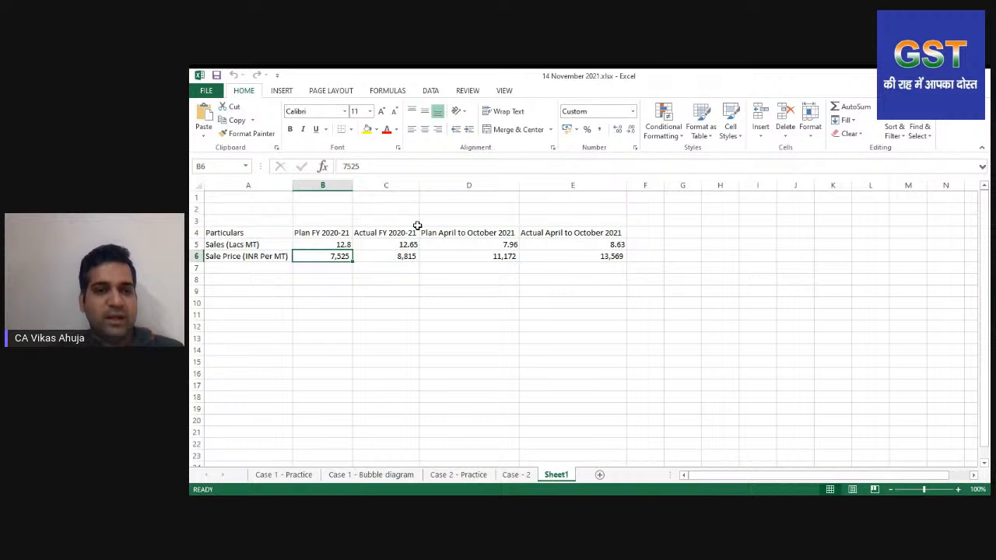
{"action": "key", "text": "Right"}
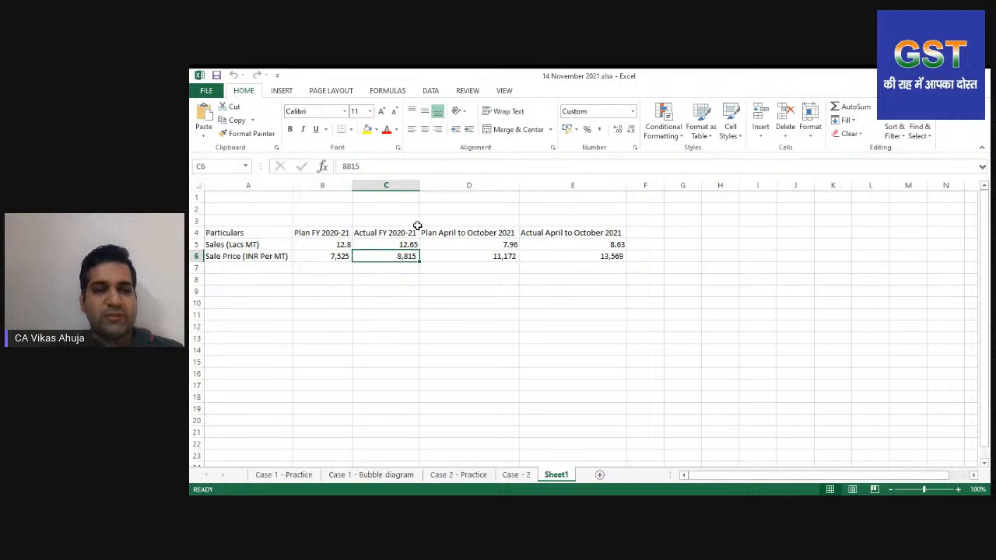
Add the heading "Last Year" above the two FY 2020-21 columns, merged and centred across B3:C3
{"action": "key", "text": "Up"}
{"action": "key", "text": "Up"}
{"action": "key", "text": "Up"}
{"action": "key", "text": "Left"}
{"action": "type", "text": "L"}
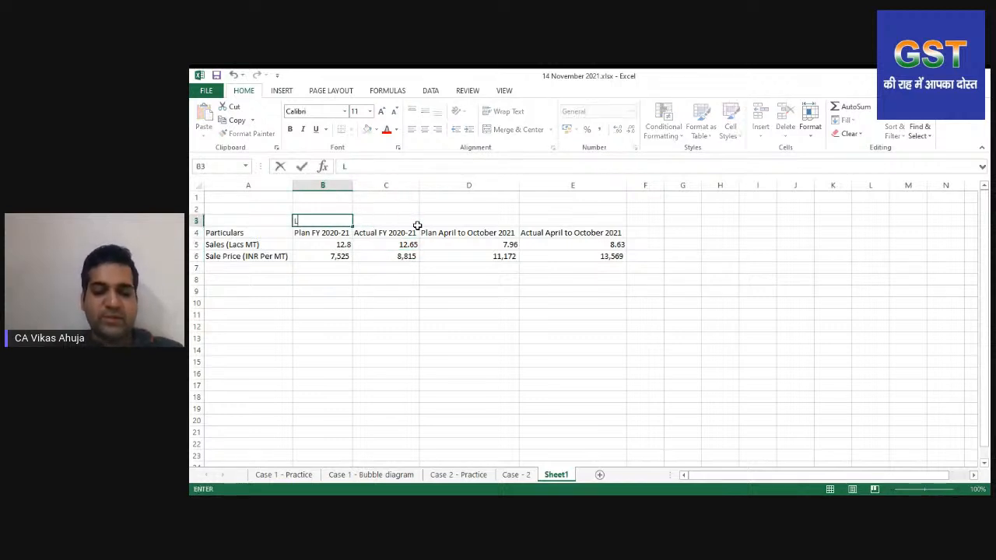
{"action": "type", "text": "ast Year"}
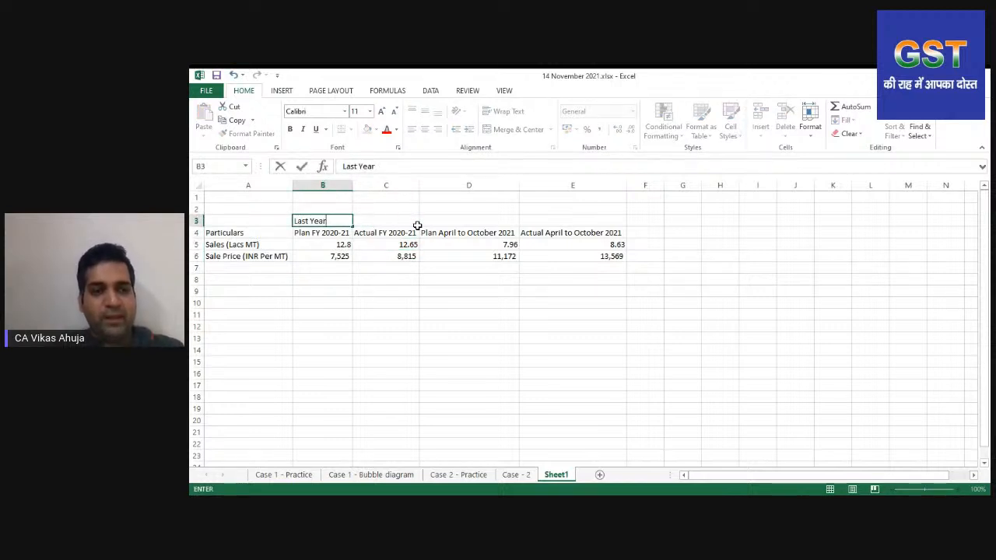
{"action": "key", "text": "Return"}
{"action": "key", "text": "Up"}
{"action": "key", "text": "shift+Right"}
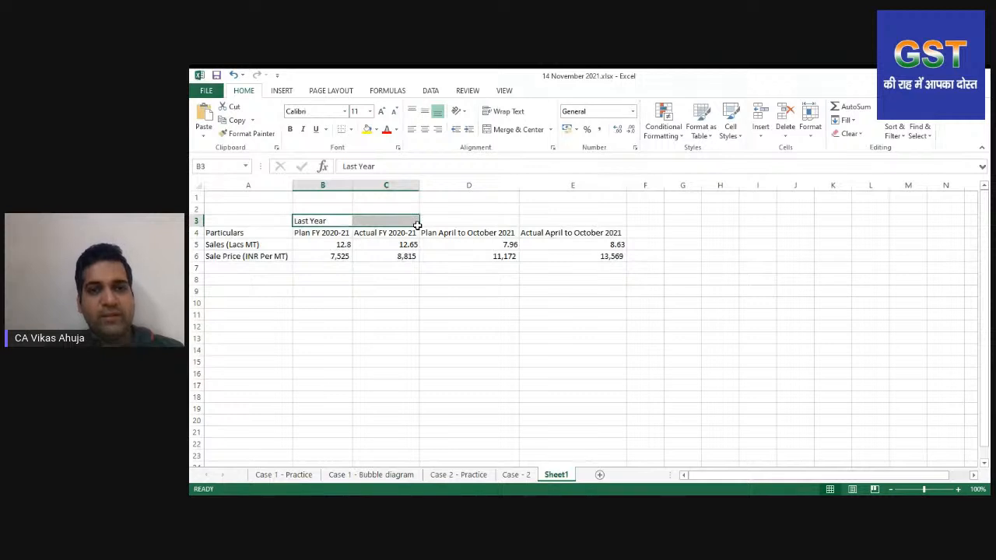
{"action": "left_click", "coordinate": [517, 130]}
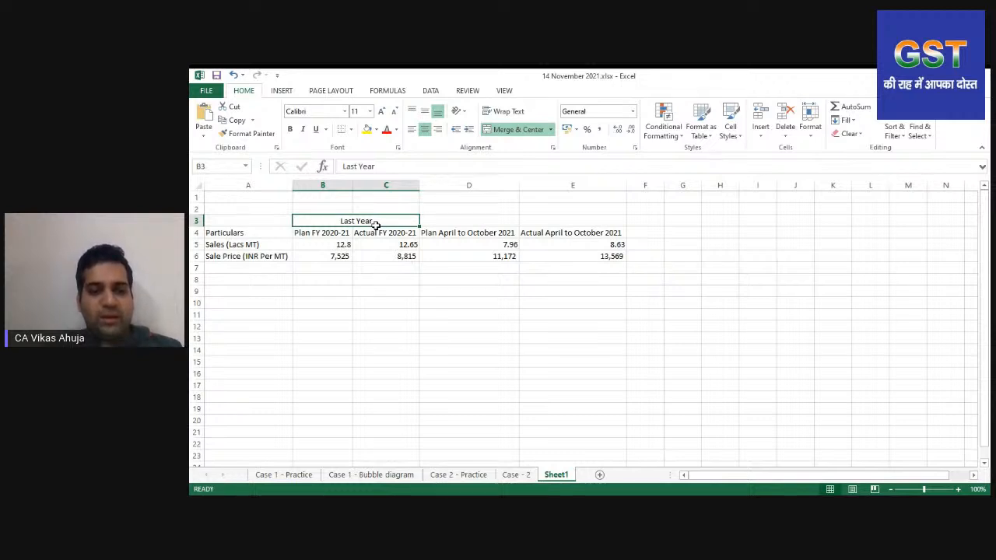
Add the heading "Current Year" above the two April to October 2021 columns, merged and centred across D3:E3
{"action": "key", "text": "Right"}
{"action": "type", "text": "Curr"}
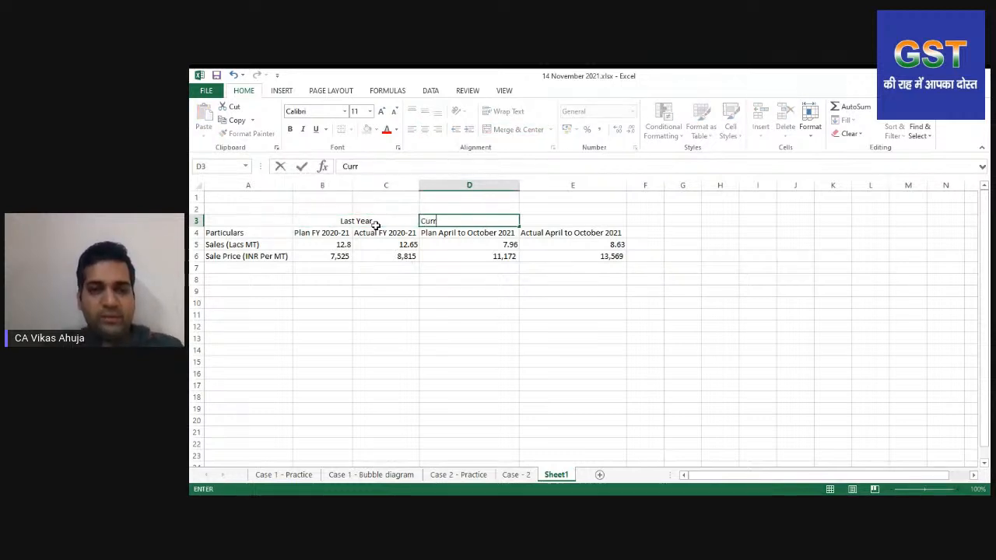
{"action": "type", "text": "ent Year"}
{"action": "key", "text": "Return"}
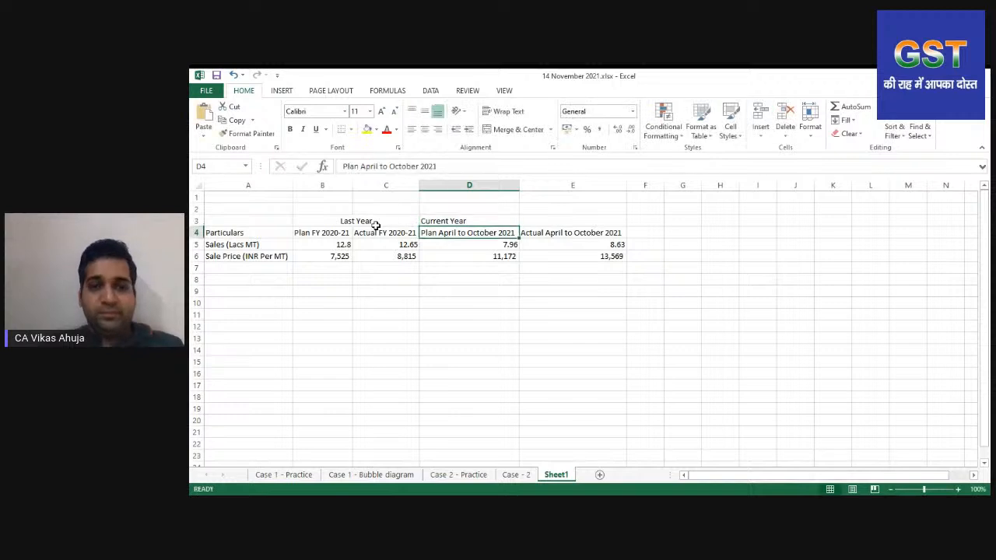
{"action": "key", "text": "Up"}
{"action": "key", "text": "shift+Right"}
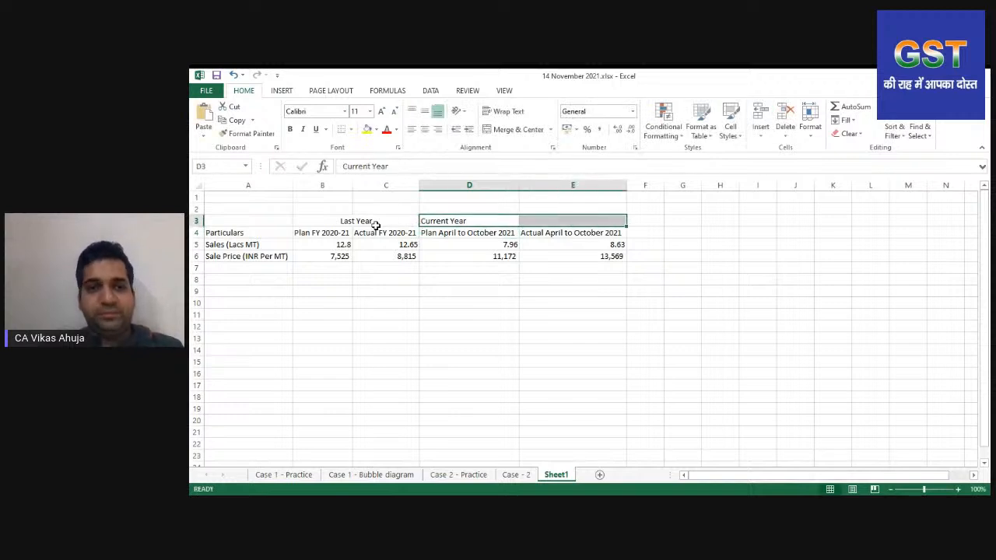
{"action": "left_click", "coordinate": [514, 129]}
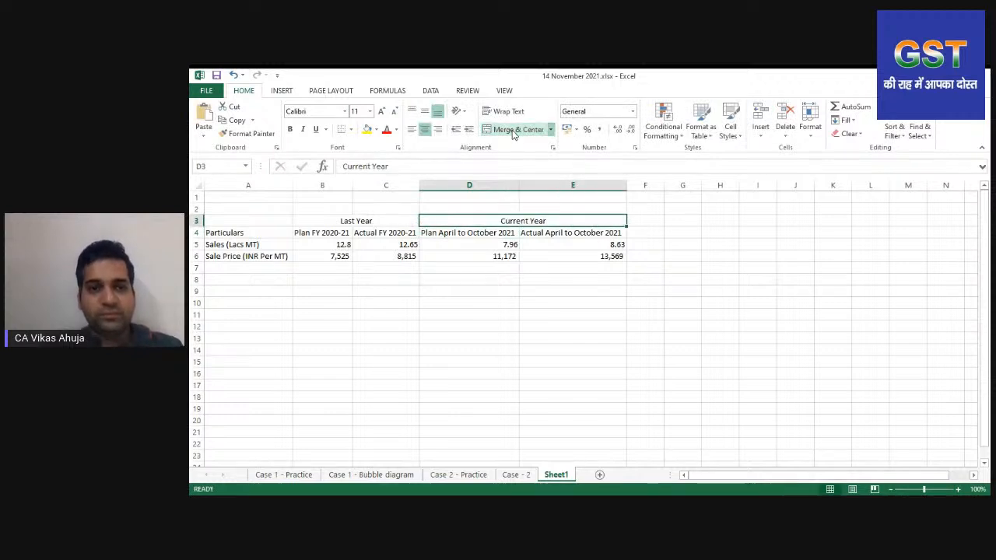
Merge and centre the Particulars header across A3:A4, and middle-align the header rows A3:E4 vertically
{"action": "left_click", "coordinate": [242, 232]}
{"action": "key", "text": "shift+Up"}
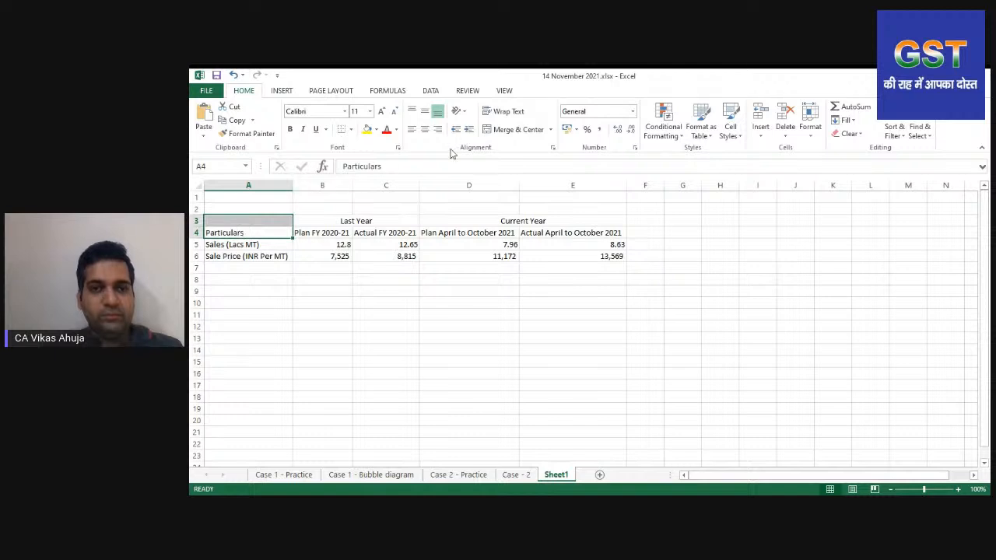
{"action": "left_click", "coordinate": [511, 130]}
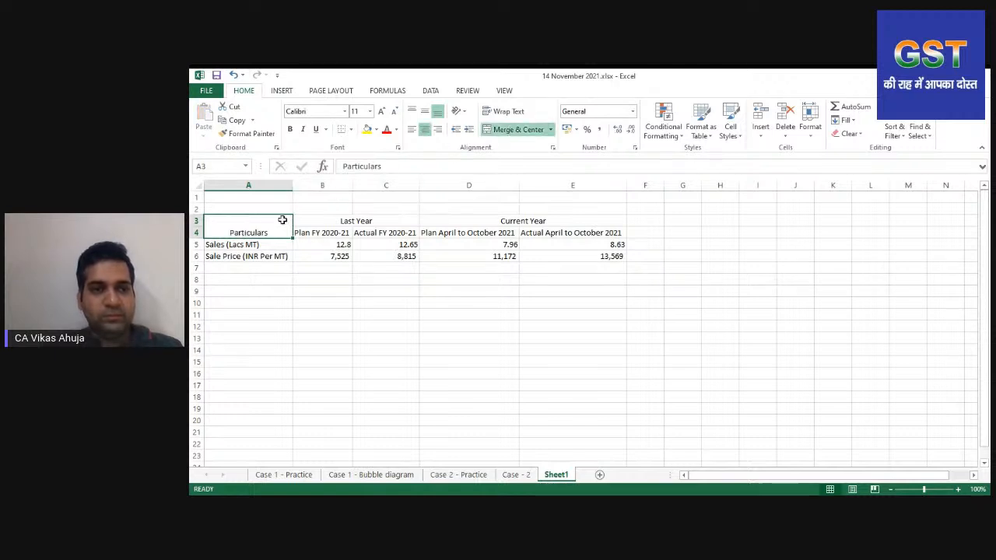
{"action": "key", "text": "shift+Right"}
{"action": "key", "text": "shift+Right"}
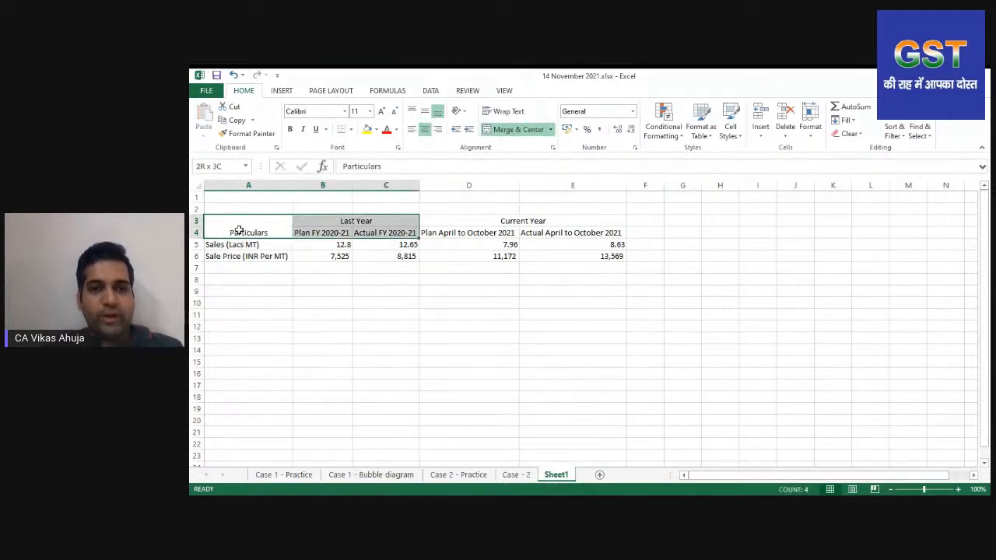
{"action": "left_click", "coordinate": [424, 113]}
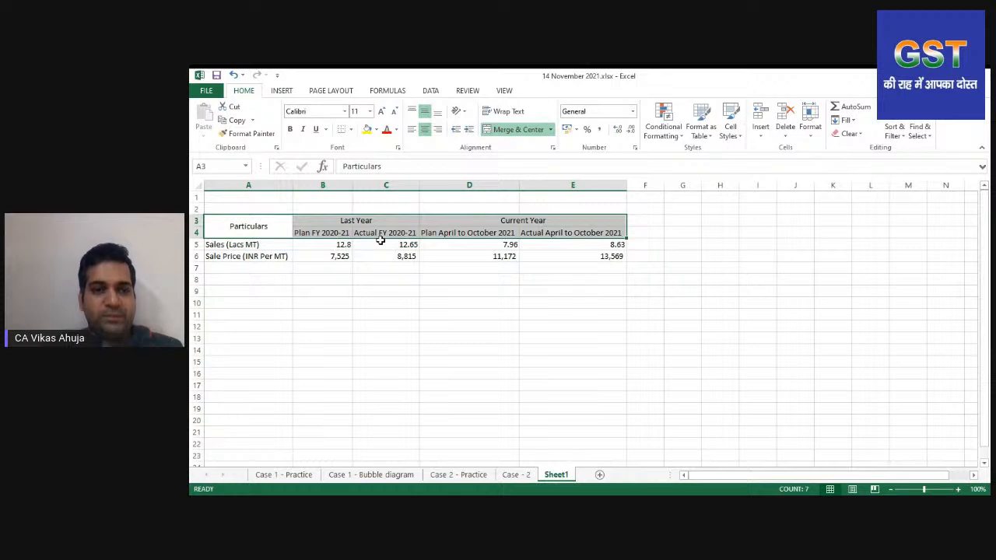
{"action": "key", "text": "shift+Down"}
{"action": "key", "text": "shift+Down"}
{"action": "key", "text": "shift+Down"}
{"action": "key", "text": "shift+Up"}
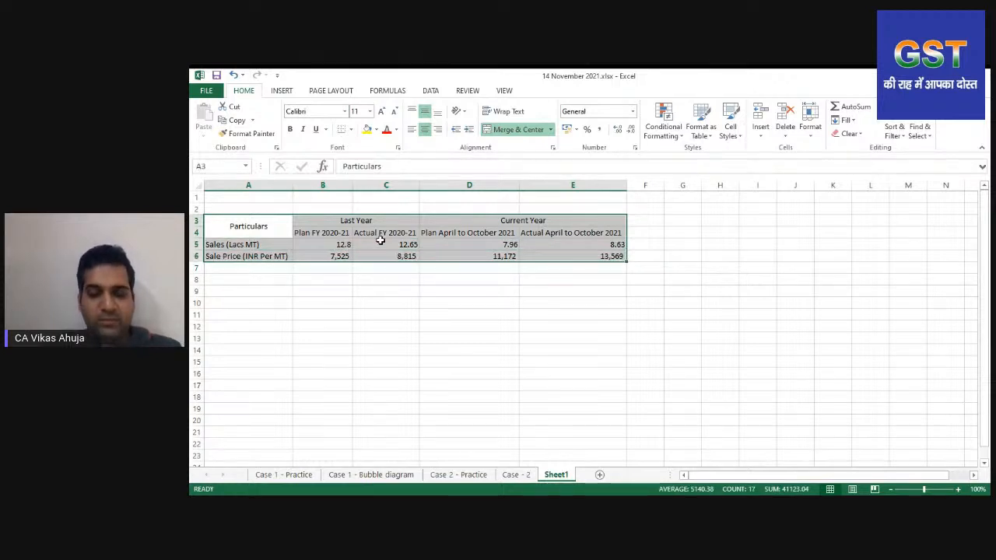
{"action": "key", "text": "alt+o"}
{"action": "key", "text": "c"}
{"action": "key", "text": "Escape"}
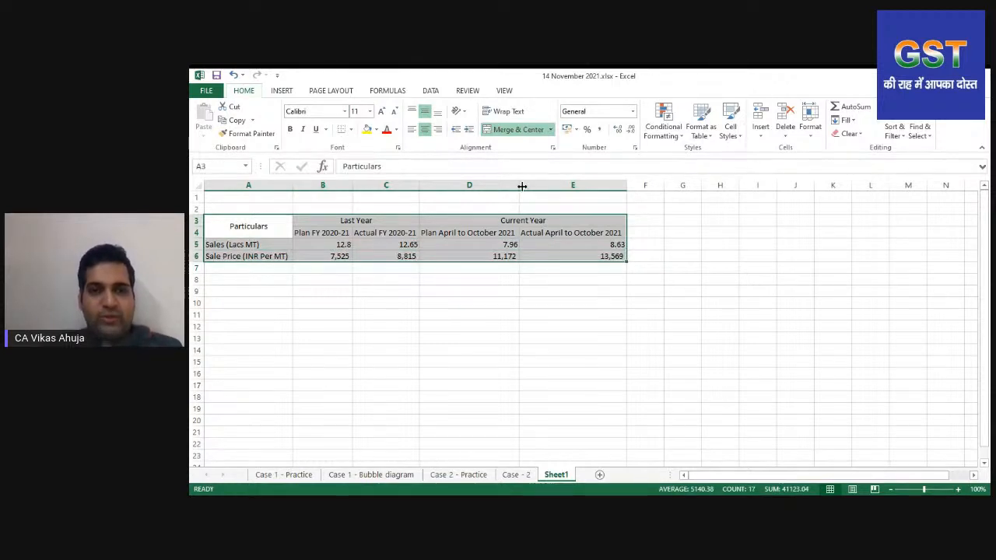
Narrow columns B to E so the plan and actual columns take up less width
{"action": "left_click_drag", "start_coordinate": [519, 184], "coordinate": [488, 185]}
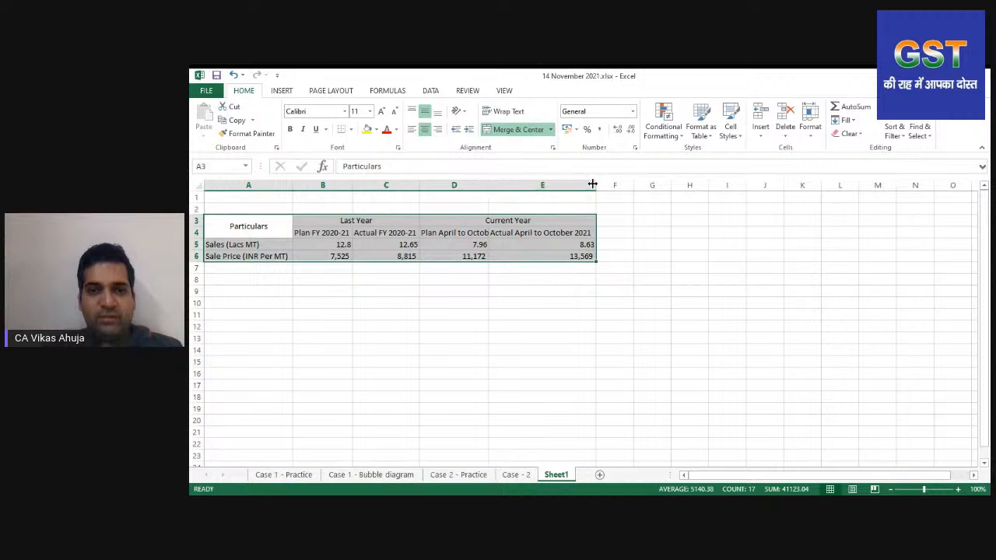
{"action": "left_click_drag", "start_coordinate": [593, 185], "coordinate": [557, 186]}
{"action": "left_click_drag", "start_coordinate": [420, 185], "coordinate": [343, 187]}
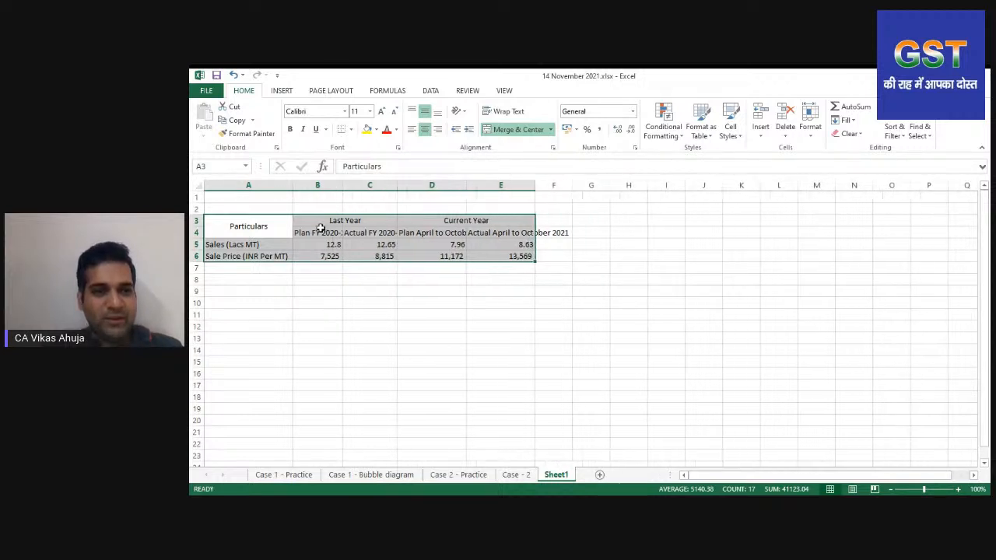
Apply text wrapping to the header rows A3:E4
{"action": "left_click", "coordinate": [318, 231]}
{"action": "key", "text": "Left"}
{"action": "key", "text": "Up"}
{"action": "key", "text": "Down"}
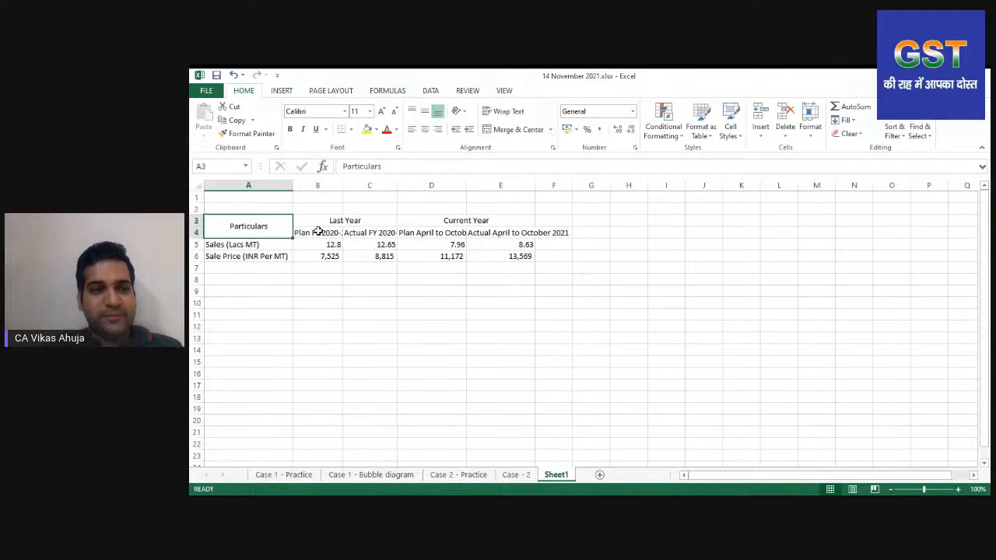
{"action": "key", "text": "shift+Right"}
{"action": "key", "text": "shift+Right"}
{"action": "key", "text": "shift+Right"}
{"action": "key", "text": "shift+Left"}
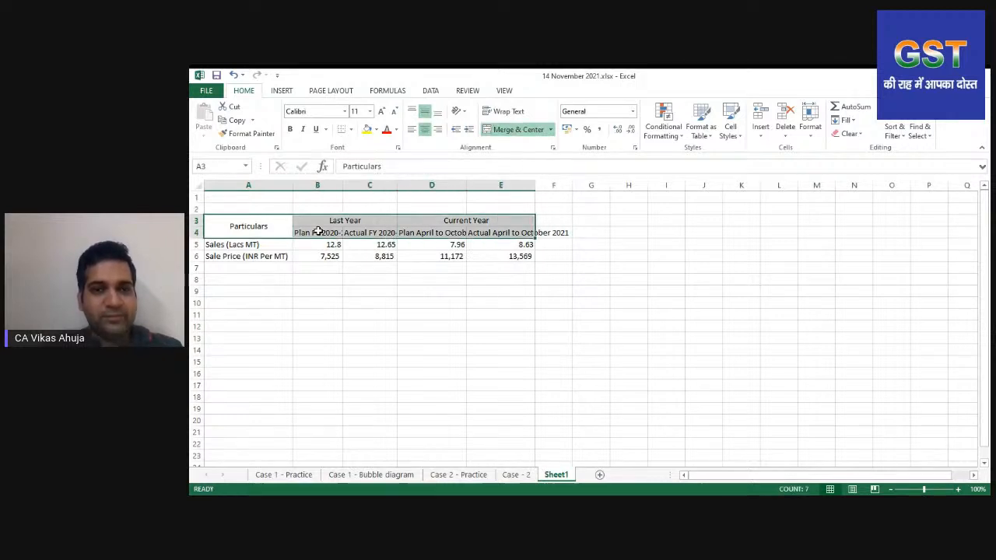
{"action": "left_click", "coordinate": [502, 112]}
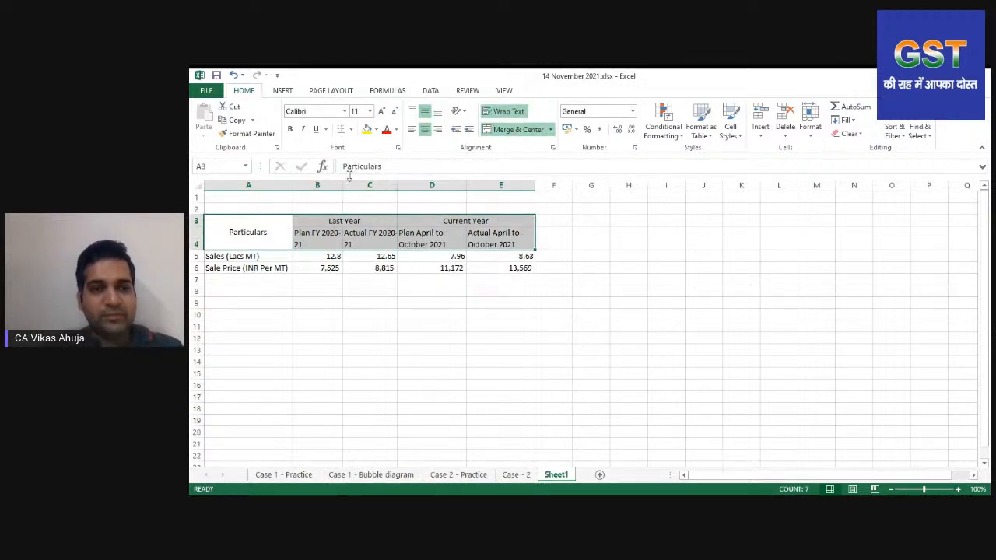
Widen columns B to E slightly and centre the header rows A3:E4 horizontally and vertically
{"action": "left_click_drag", "start_coordinate": [343, 185], "coordinate": [421, 186]}
{"action": "left_click", "coordinate": [425, 129]}
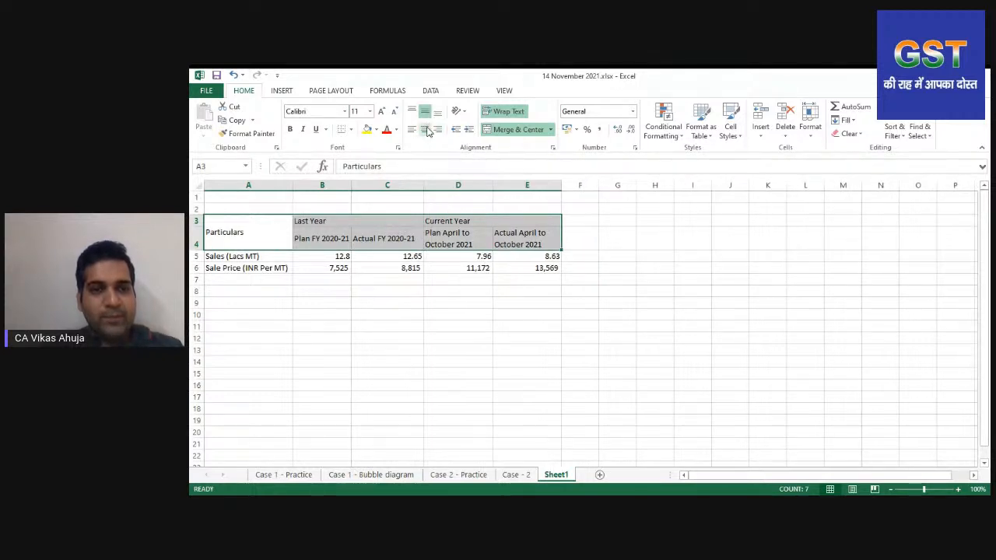
{"action": "left_click", "coordinate": [425, 129]}
{"action": "left_click", "coordinate": [424, 116]}
{"action": "left_click", "coordinate": [425, 116]}
{"action": "left_click", "coordinate": [350, 258]}
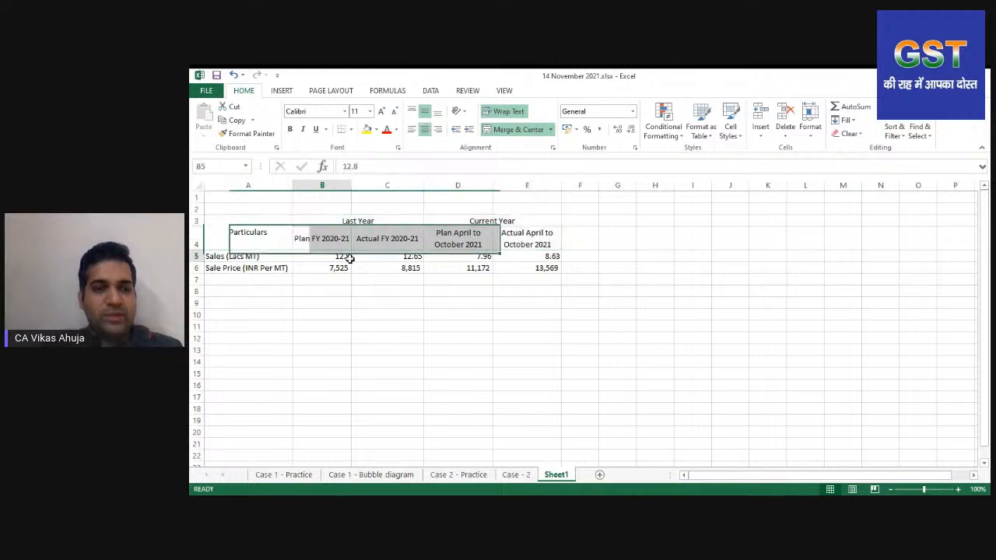
Unmerge the Particulars header cell and move its text from A3 down to A4
{"action": "key", "text": "Up"}
{"action": "key", "text": "Up"}
{"action": "key", "text": "Left"}
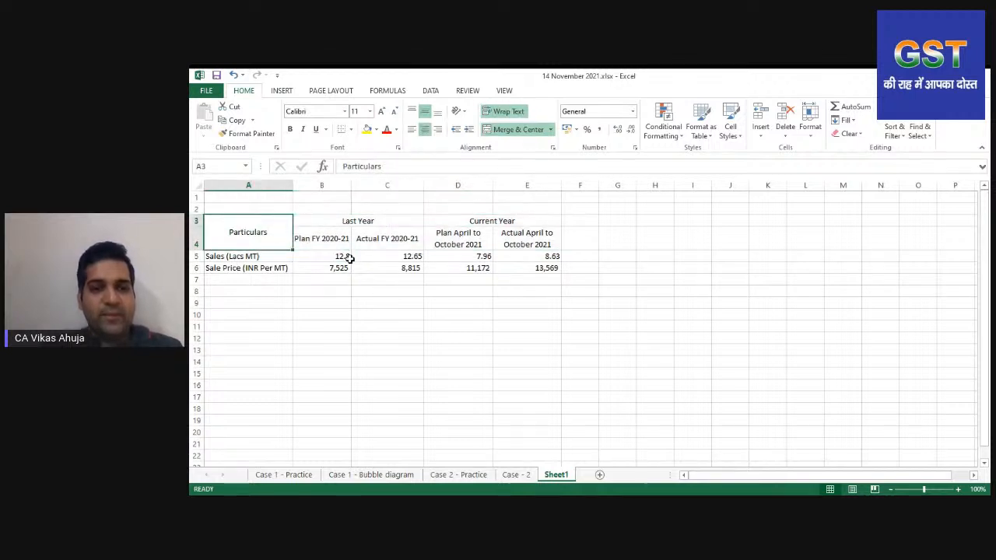
{"action": "key", "text": "Down"}
{"action": "key", "text": "Up"}
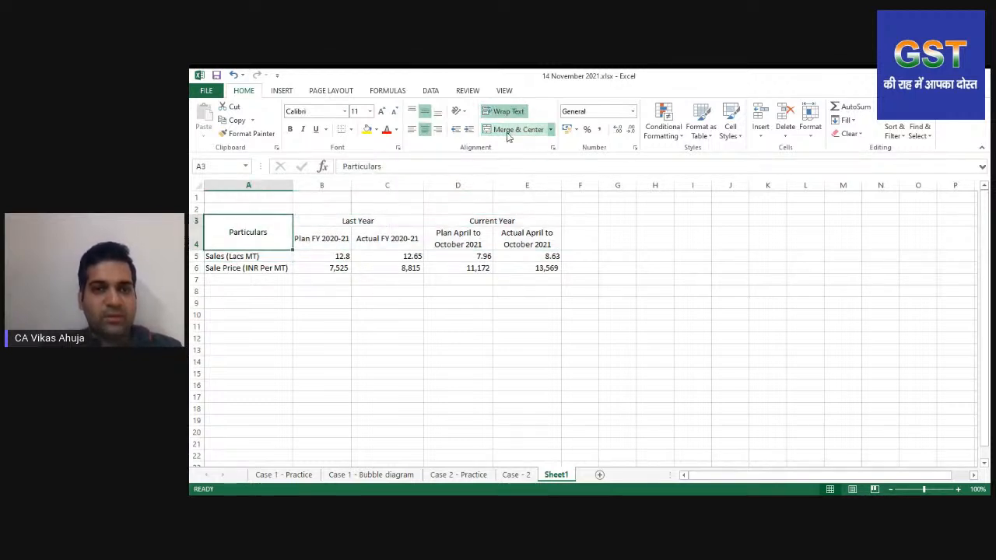
{"action": "left_click", "coordinate": [508, 130]}
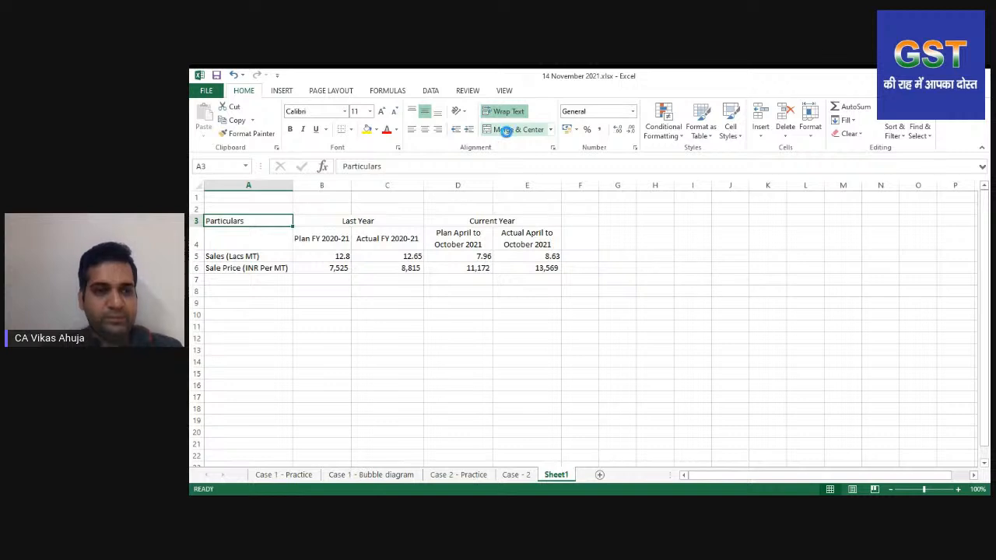
{"action": "key", "text": "Down"}
{"action": "key", "text": "Up"}
{"action": "key", "text": "ctrl+x"}
{"action": "key", "text": "Down"}
{"action": "key", "text": "ctrl+v"}
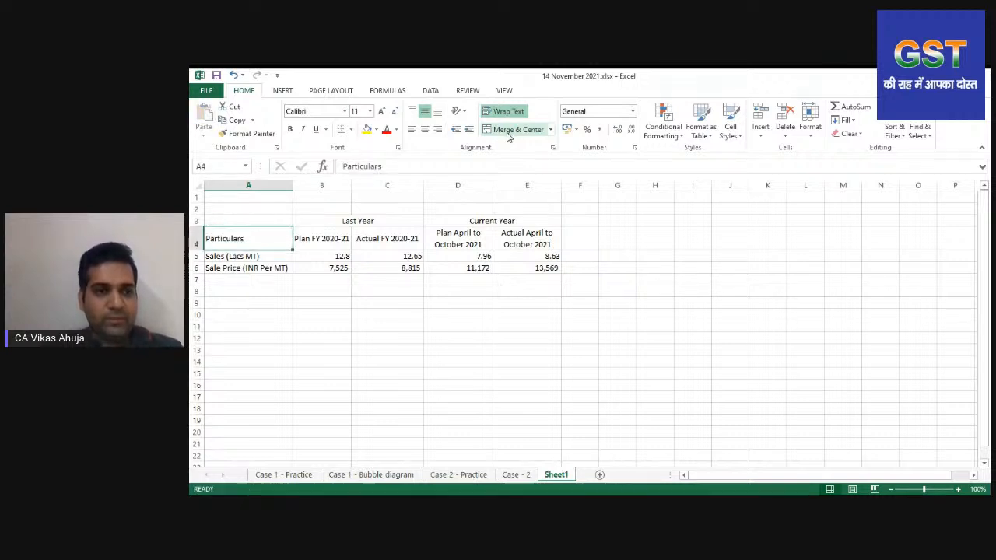
Insert a 2-D clustered column chart from A4:E6 and move it up and left so it starts around column D
{"action": "key", "text": "shift+Right"}
{"action": "key", "text": "shift+Right"}
{"action": "key", "text": "shift+Right"}
{"action": "key", "text": "shift+Right"}
{"action": "key", "text": "shift+Down"}
{"action": "key", "text": "shift+Down"}
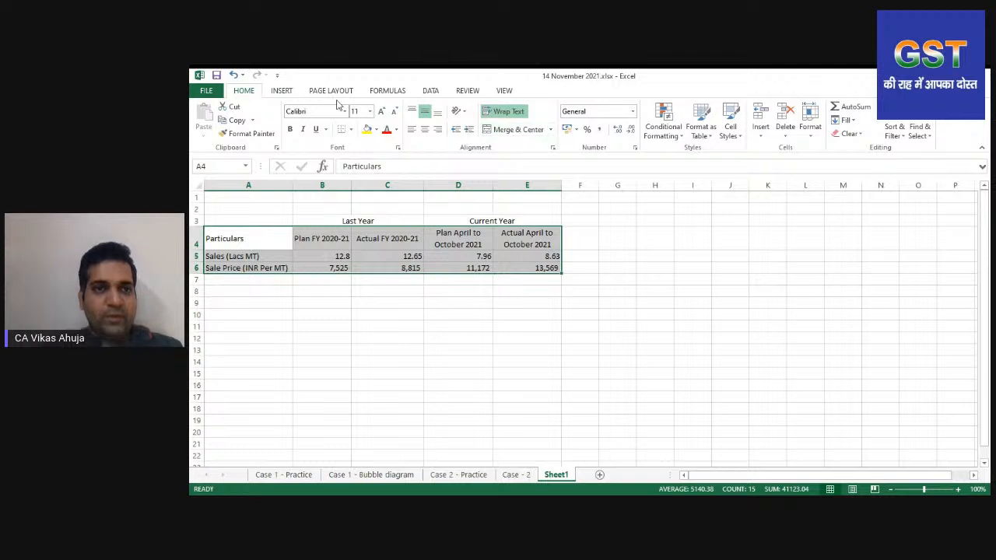
{"action": "left_click", "coordinate": [282, 92]}
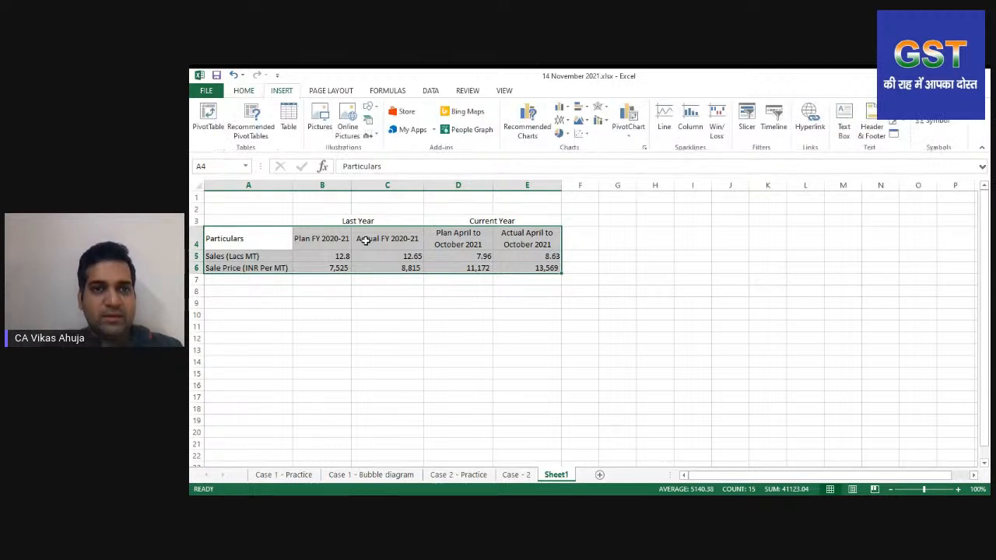
{"action": "left_click", "coordinate": [585, 133]}
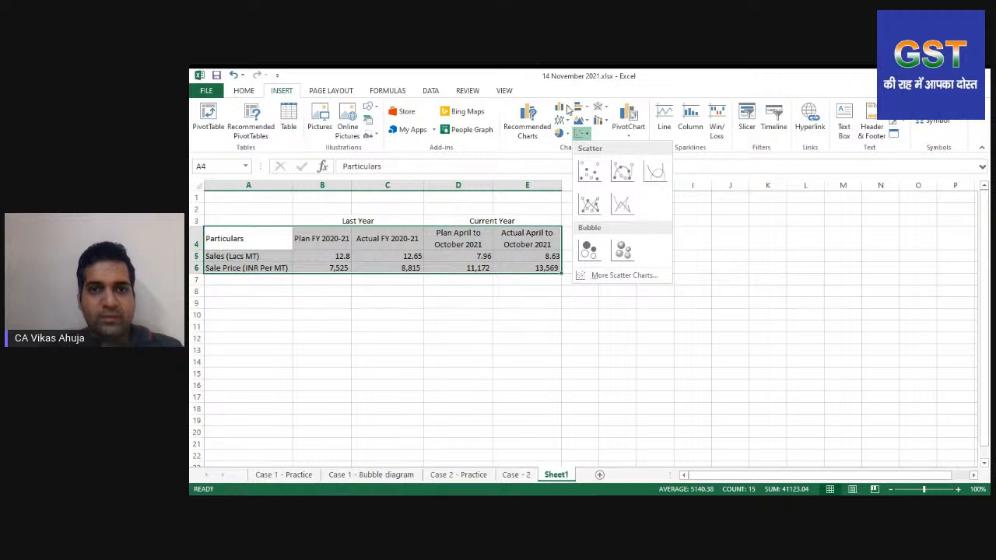
{"action": "left_click", "coordinate": [563, 108]}
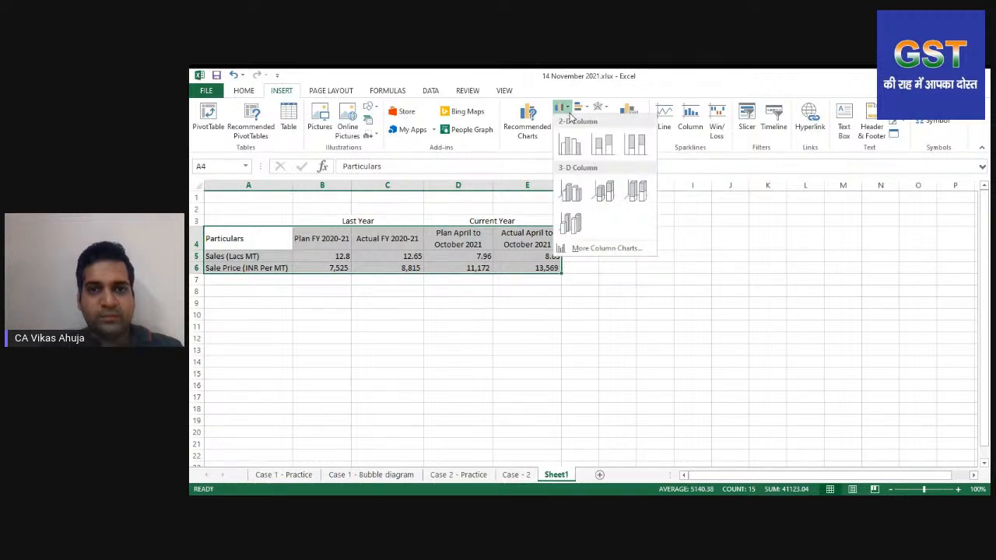
{"action": "left_click", "coordinate": [570, 145]}
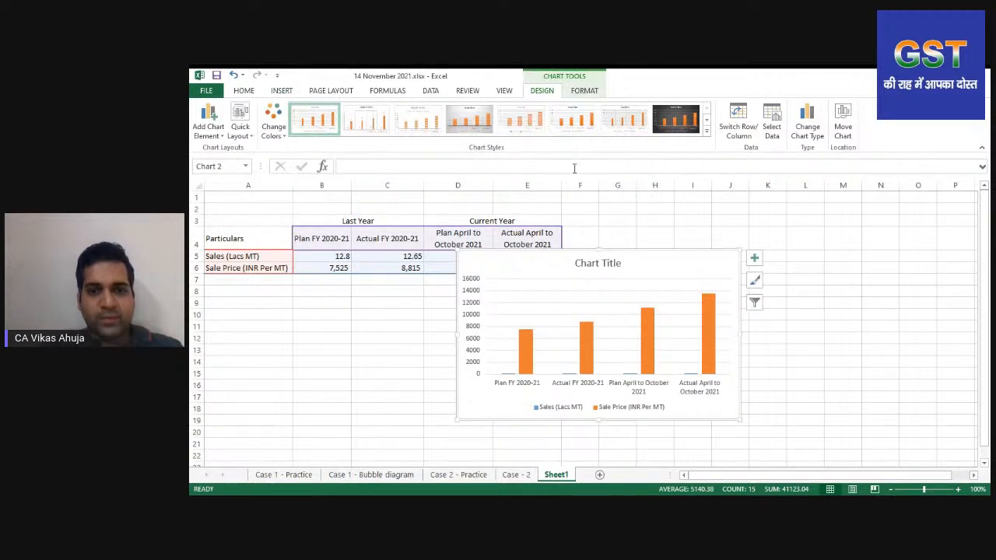
{"action": "left_click_drag", "start_coordinate": [708, 257], "coordinate": [638, 233]}
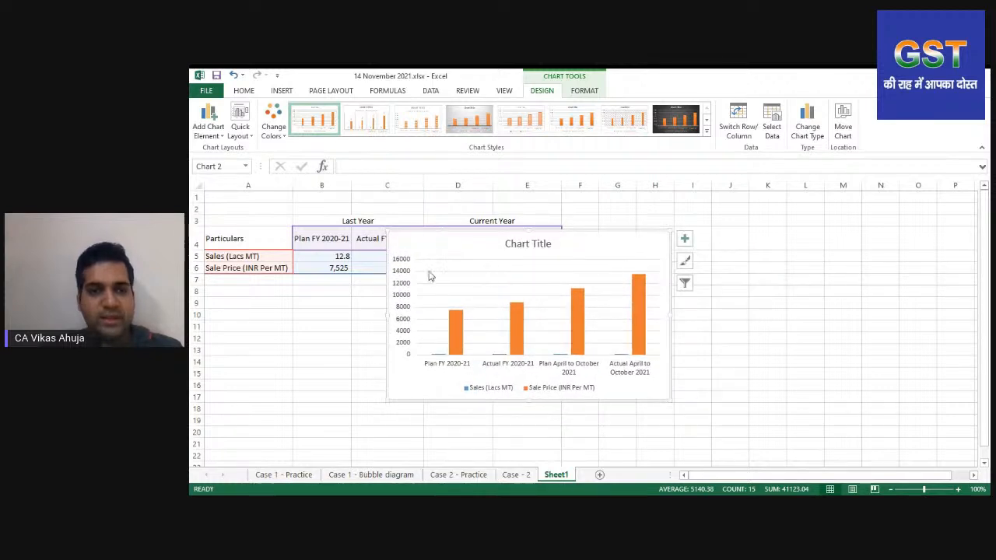
Set the chart title to "Sales Quantity and price benchmarking" and make it bold
{"action": "left_click", "coordinate": [528, 246]}
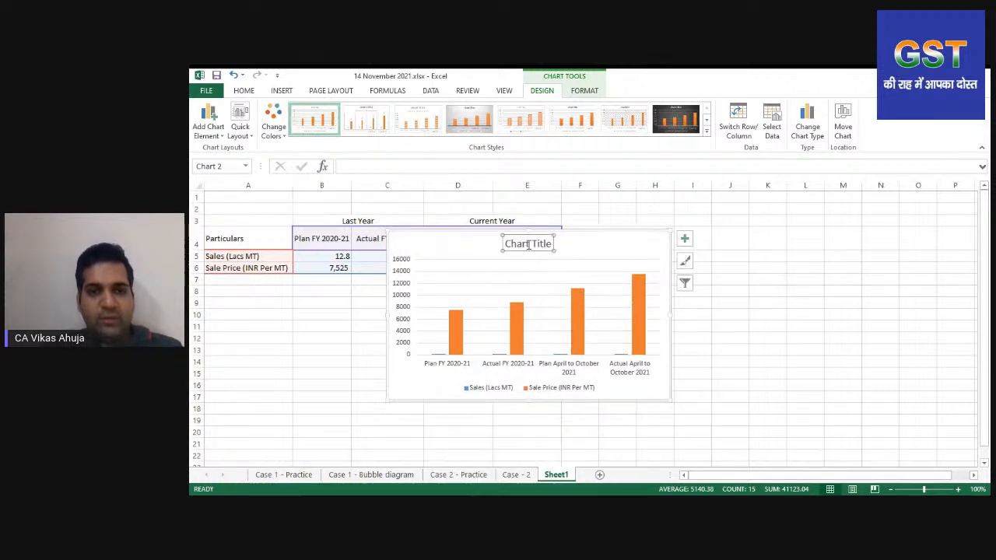
{"action": "double_click", "coordinate": [529, 244]}
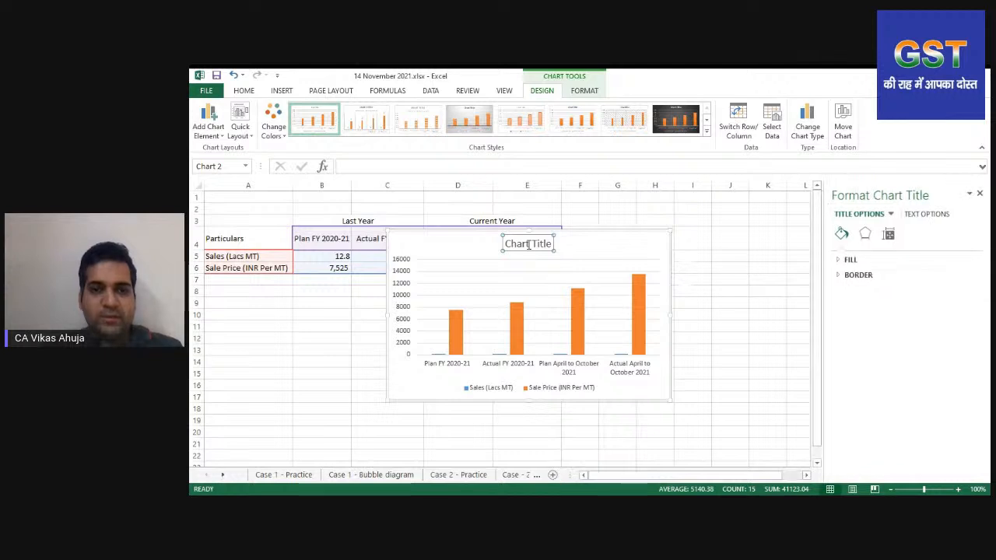
{"action": "triple_click", "coordinate": [525, 246]}
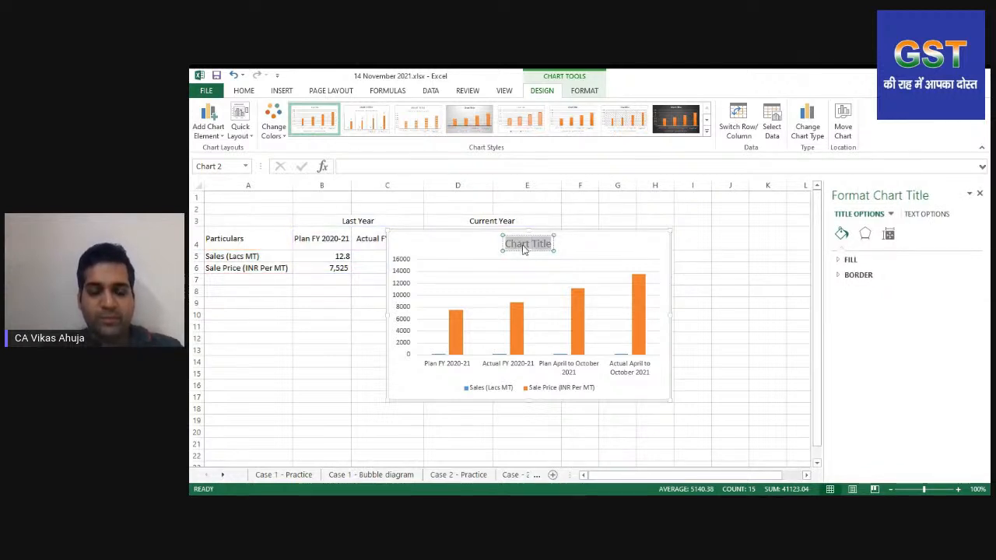
{"action": "type", "text": "Sales Quantity"}
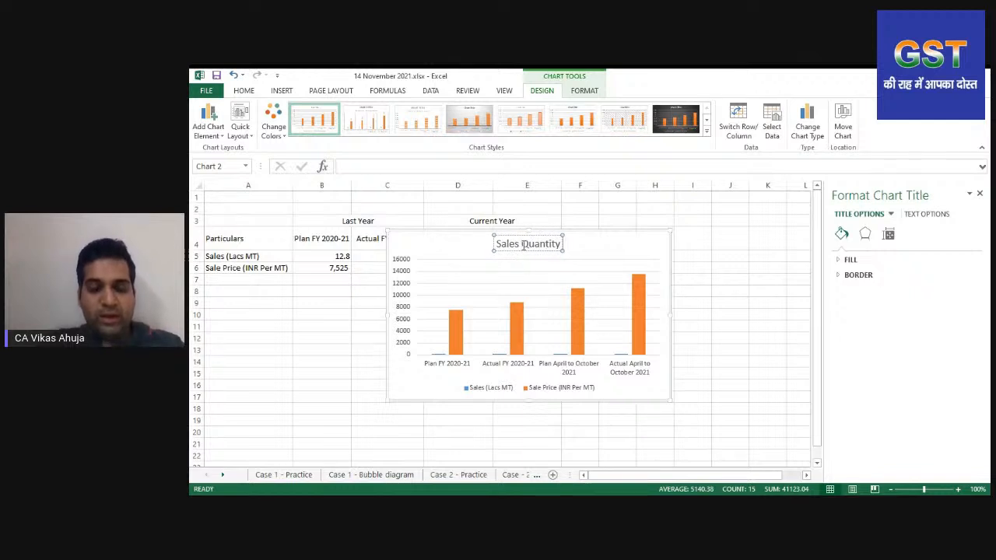
{"action": "type", "text": " and price"}
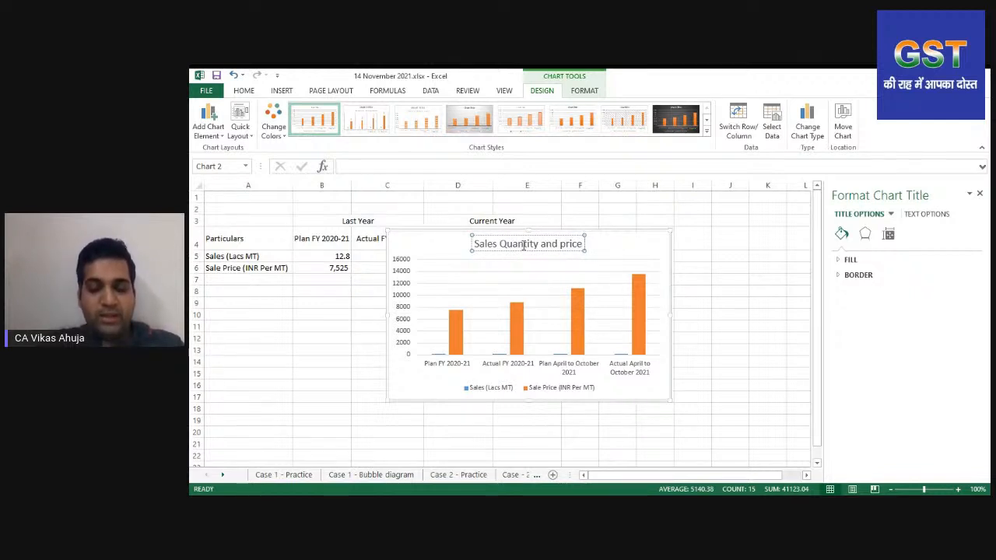
{"action": "type", "text": " benchmarking"}
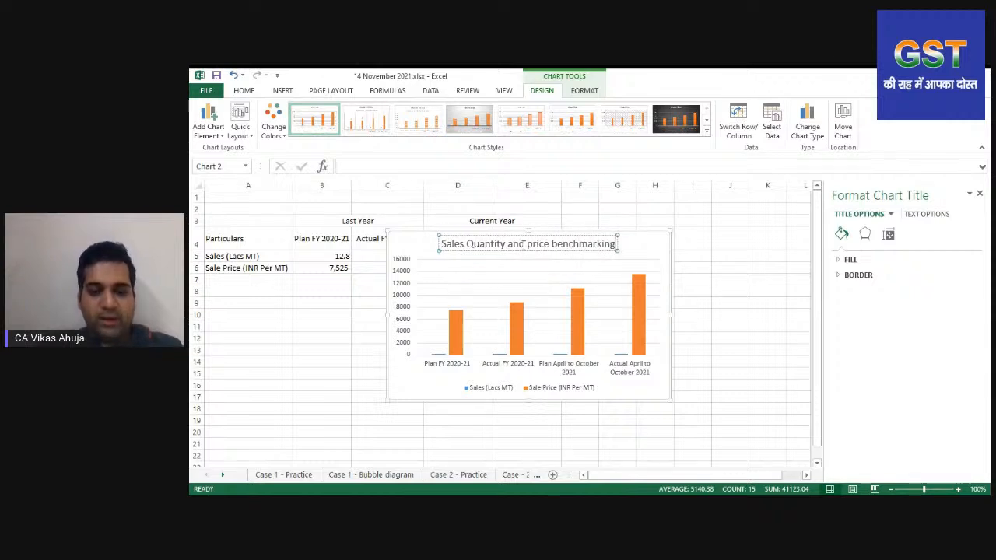
{"action": "key", "text": "Escape"}
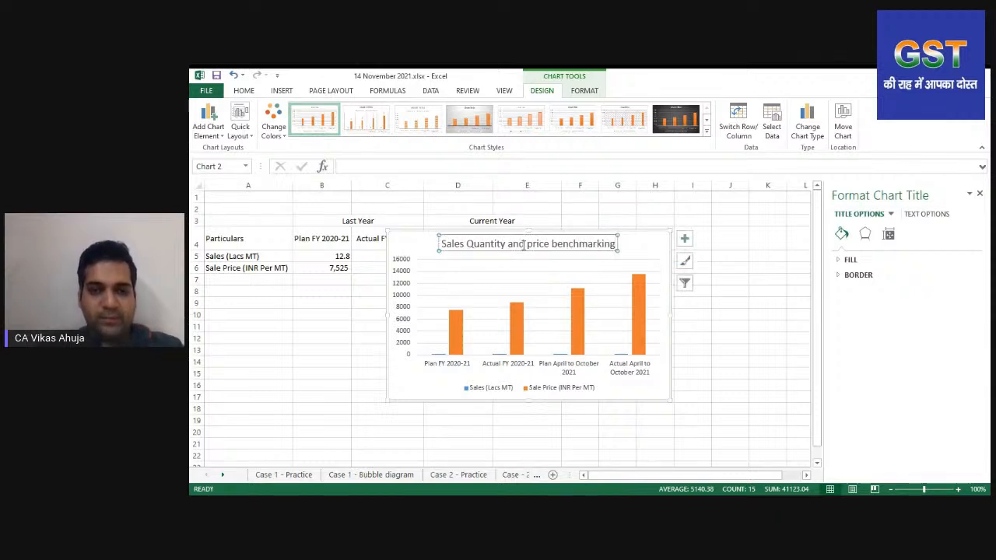
{"action": "key", "text": "ctrl+b"}
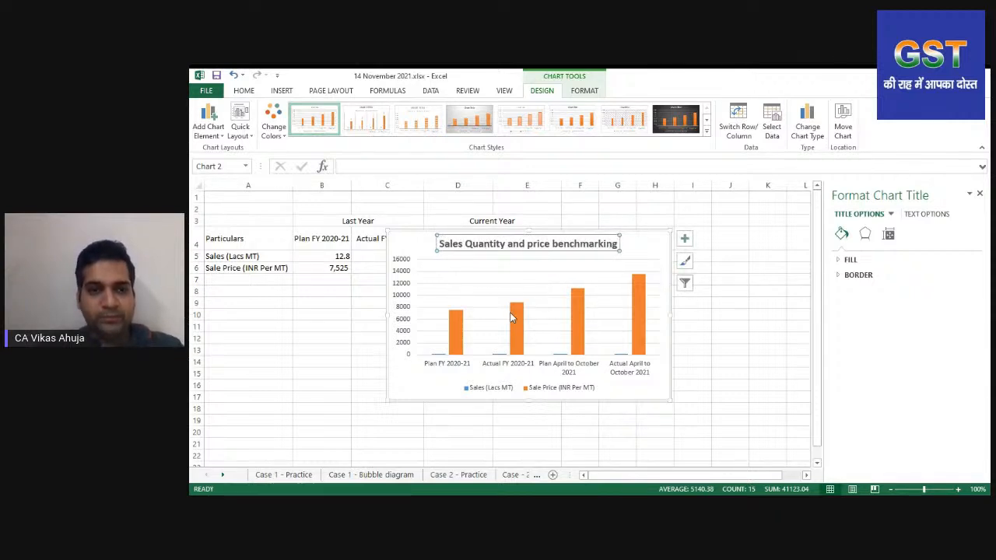
Change the chart type to a Clustered Column - Line combo, with sales as columns and sale price as a line
{"action": "right_click", "coordinate": [459, 285]}
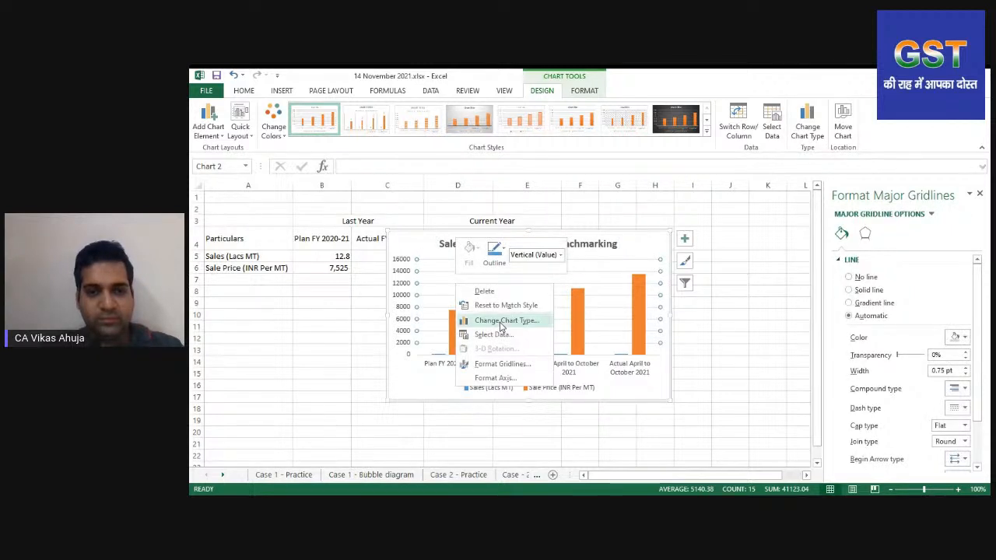
{"action": "left_click", "coordinate": [502, 321]}
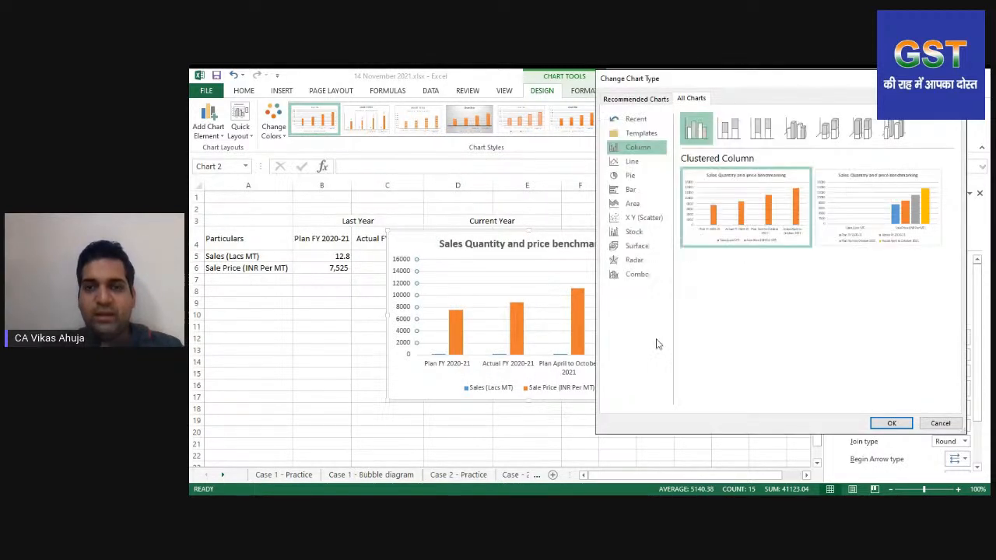
{"action": "mouse_move", "coordinate": [785, 244]}
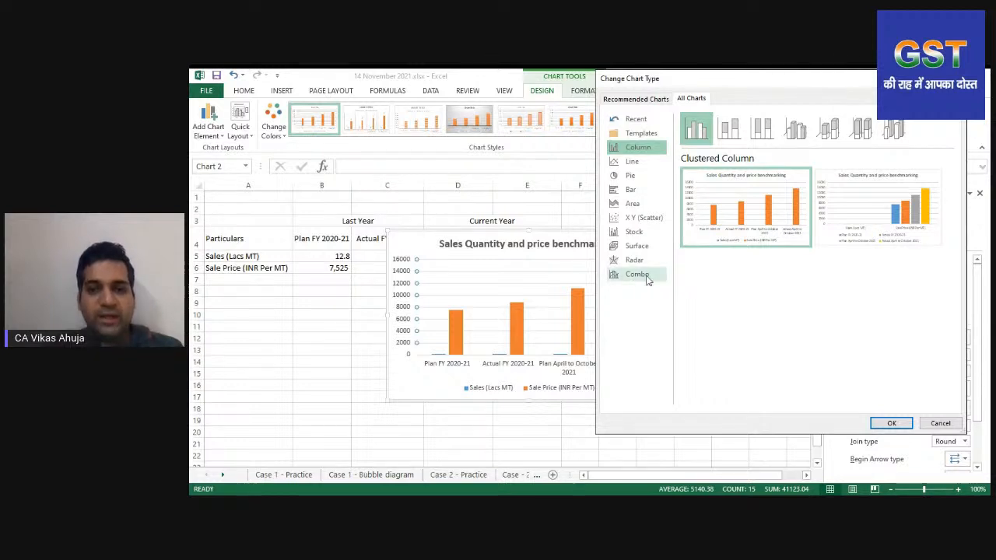
{"action": "left_click", "coordinate": [646, 276]}
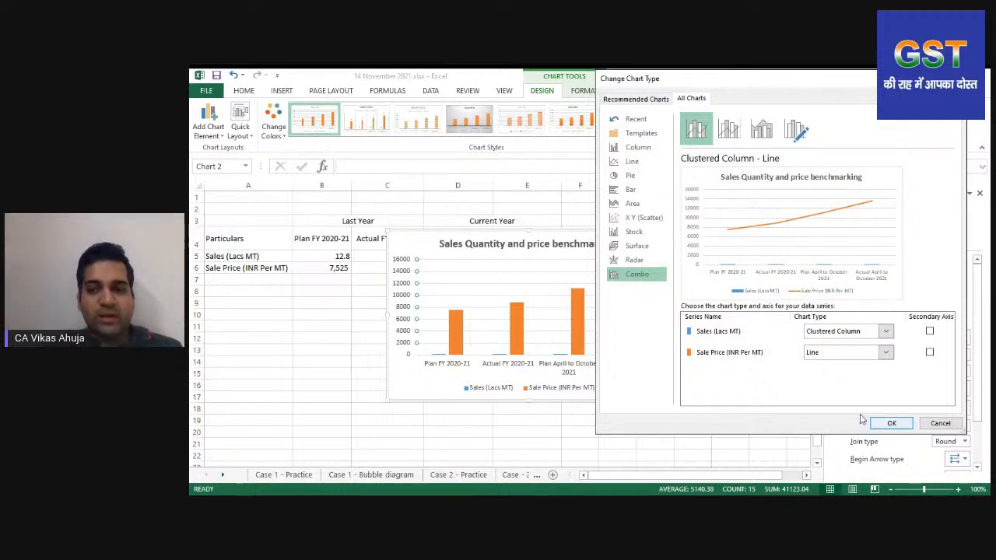
{"action": "left_click", "coordinate": [892, 422]}
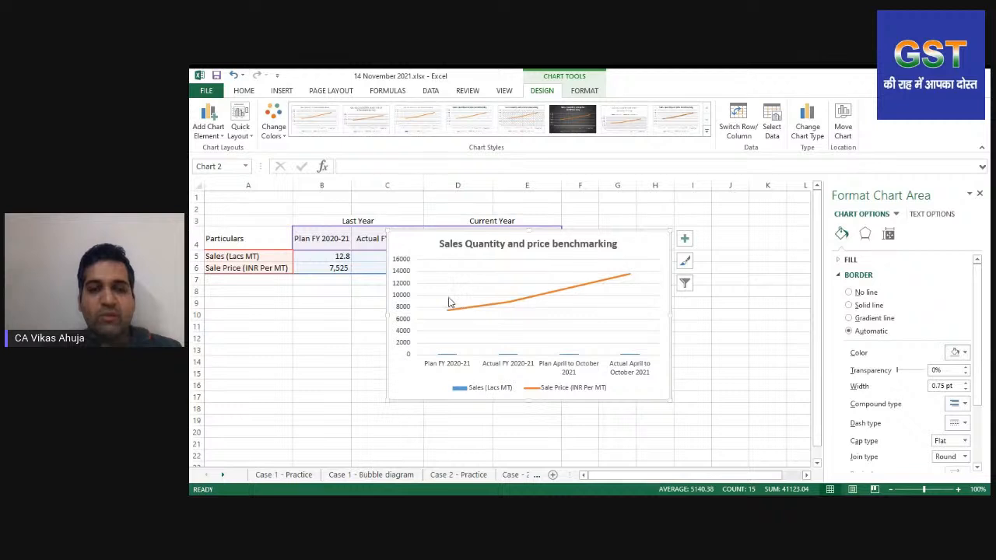
Plot the Sale Price (INR Per MT) series on the secondary axis of the combo chart
{"action": "right_click", "coordinate": [448, 303]}
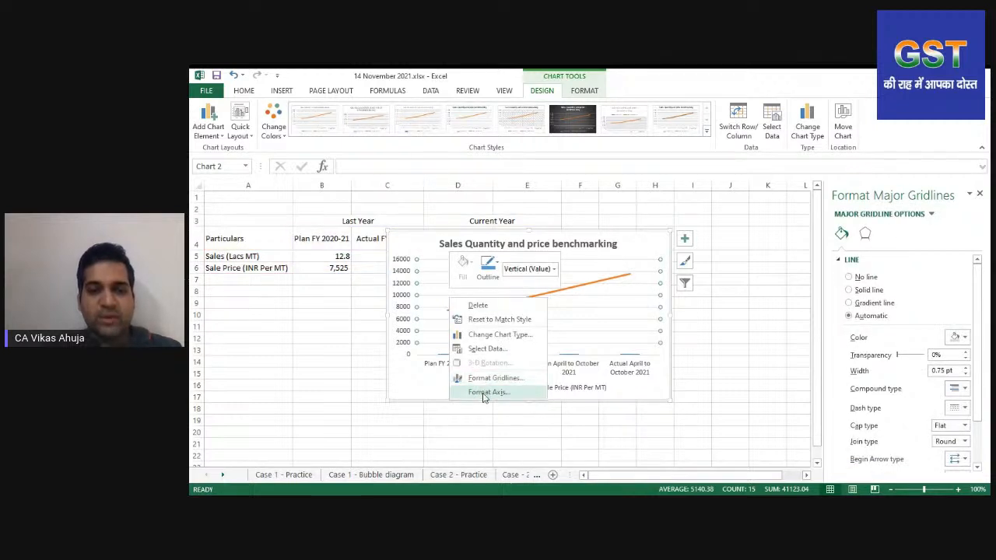
{"action": "left_click", "coordinate": [495, 334]}
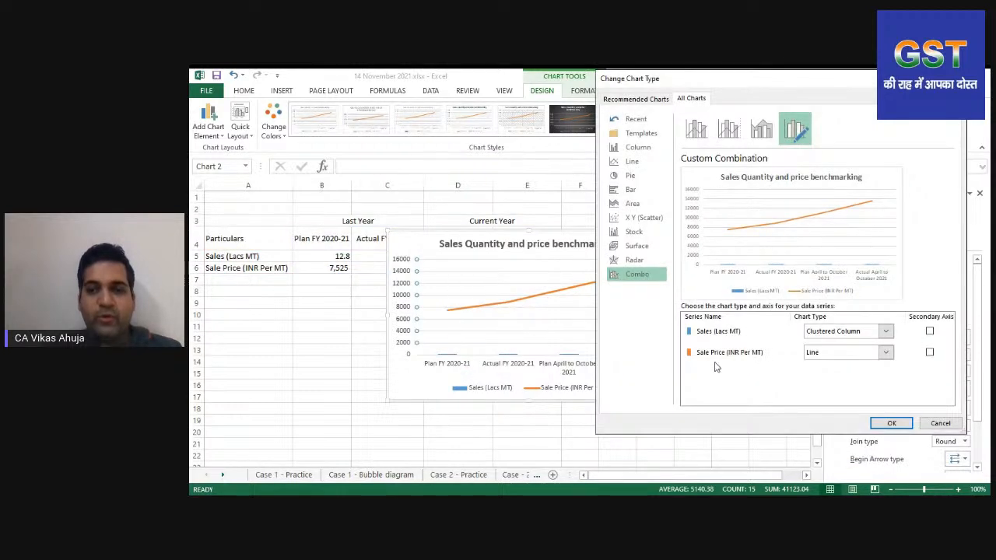
{"action": "left_click", "coordinate": [929, 353]}
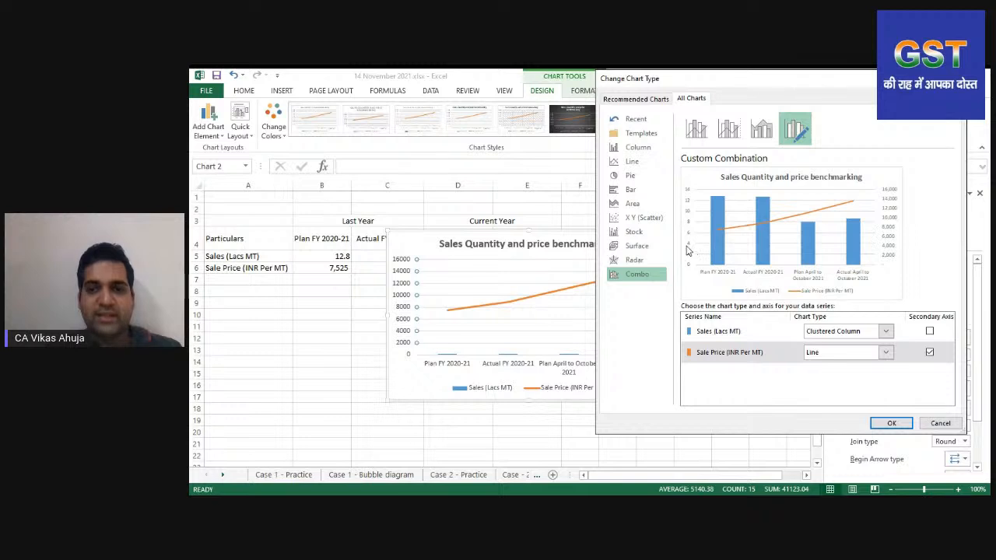
{"action": "left_click", "coordinate": [890, 422]}
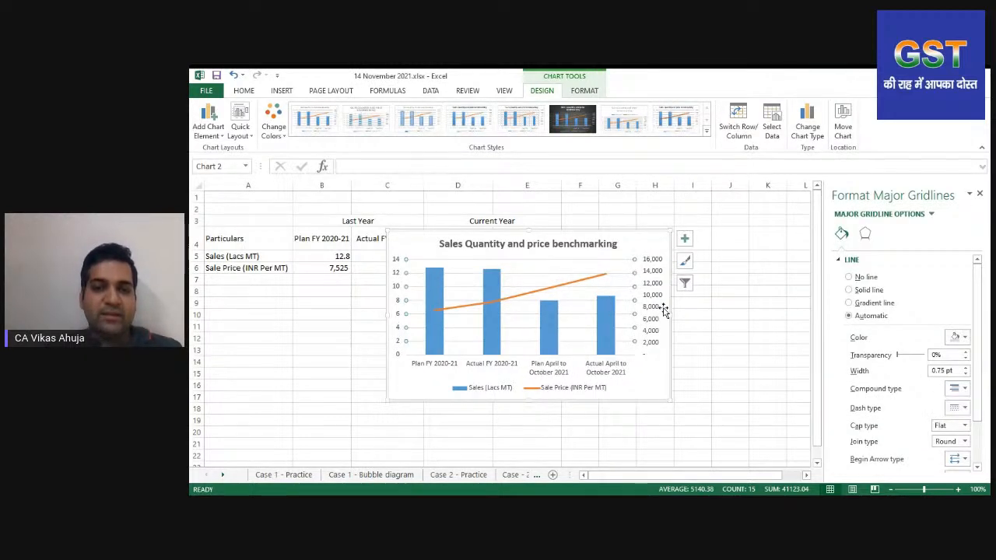
Widen the chart on both sides and narrow its plot area to leave room beside both value axes
{"action": "left_click_drag", "start_coordinate": [669, 316], "coordinate": [754, 317]}
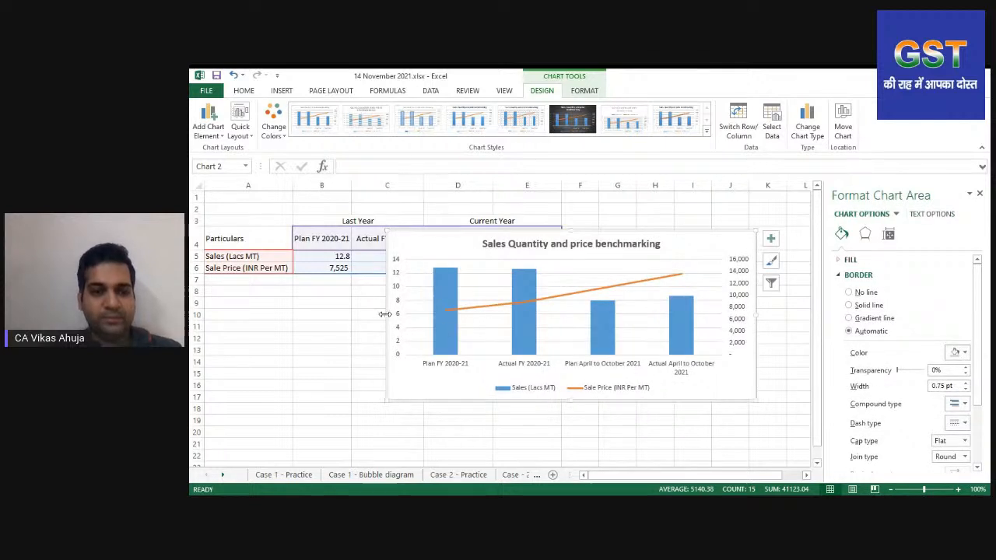
{"action": "left_click_drag", "start_coordinate": [308, 312], "coordinate": [298, 312]}
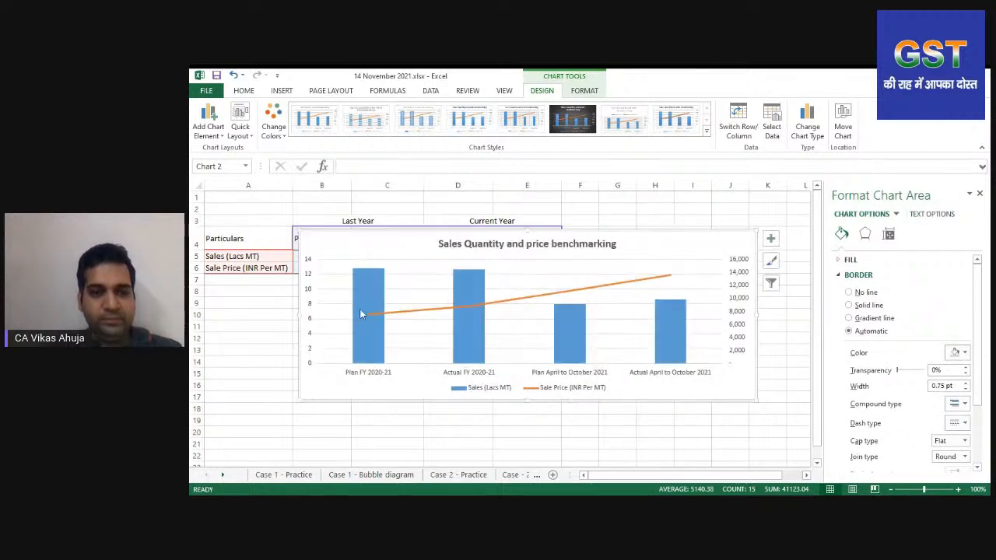
{"action": "left_click", "coordinate": [422, 300]}
{"action": "left_click", "coordinate": [316, 313]}
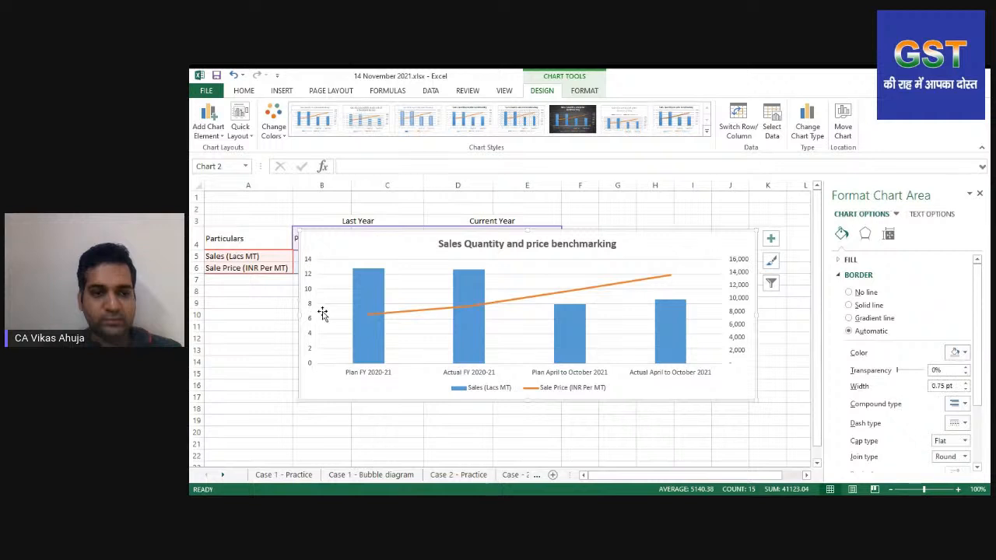
{"action": "left_click", "coordinate": [324, 313]}
{"action": "left_click_drag", "start_coordinate": [321, 312], "coordinate": [342, 312]}
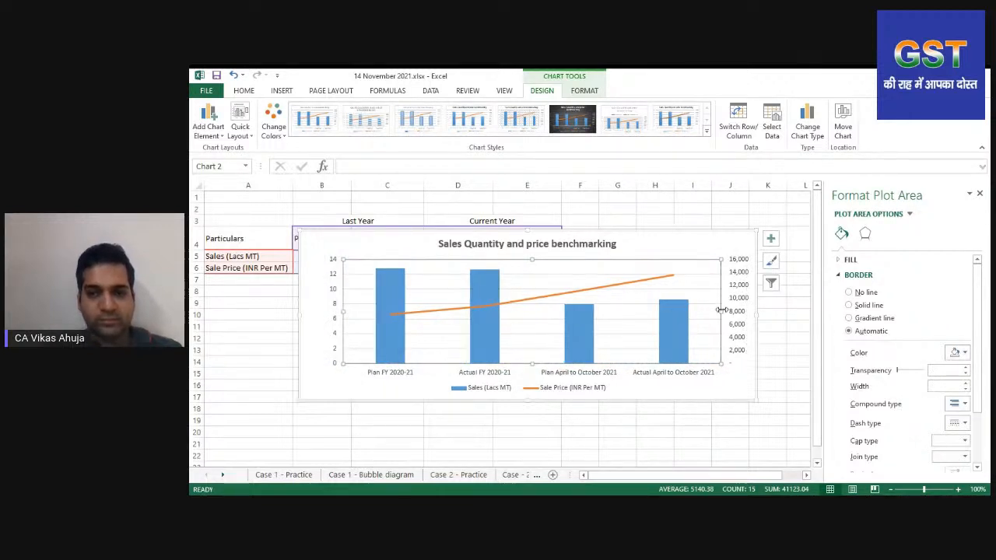
{"action": "left_click_drag", "start_coordinate": [720, 310], "coordinate": [696, 306]}
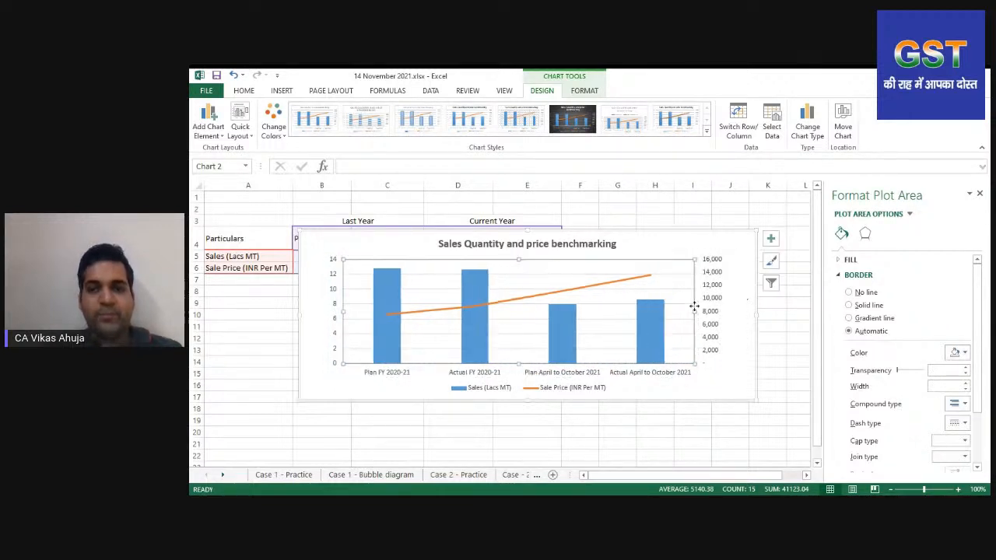
Add a text box reading "Sales (Lacs MT)" inside the chart near the primary value axis
{"action": "left_click", "coordinate": [284, 92]}
{"action": "left_click", "coordinate": [843, 124]}
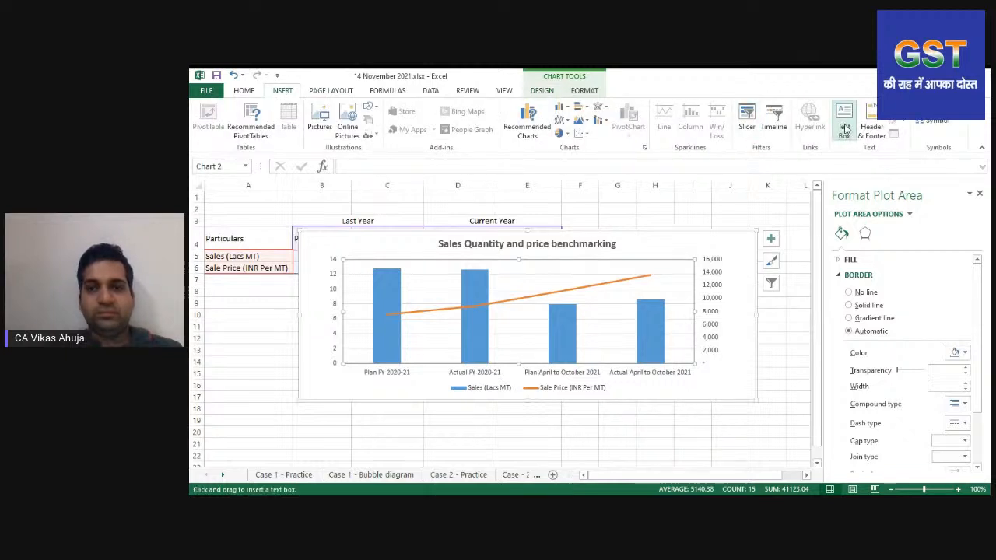
{"action": "mouse_move", "coordinate": [306, 322]}
{"action": "left_mouse_down"}
{"action": "mouse_move", "coordinate": [365, 354]}
{"action": "mouse_move", "coordinate": [387, 352]}
{"action": "left_mouse_up"}
{"action": "type", "text": "Sale"}
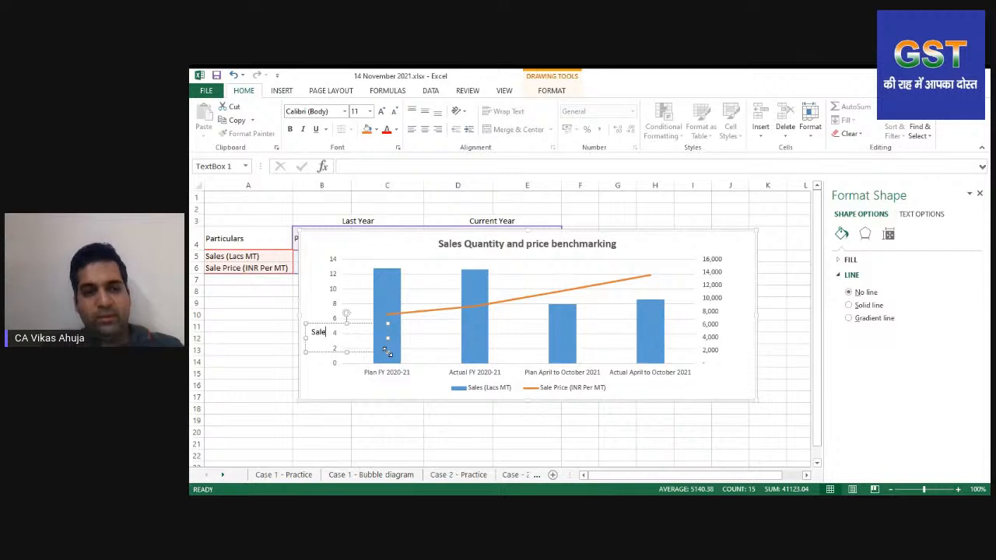
{"action": "type", "text": "s (Lacs MT"}
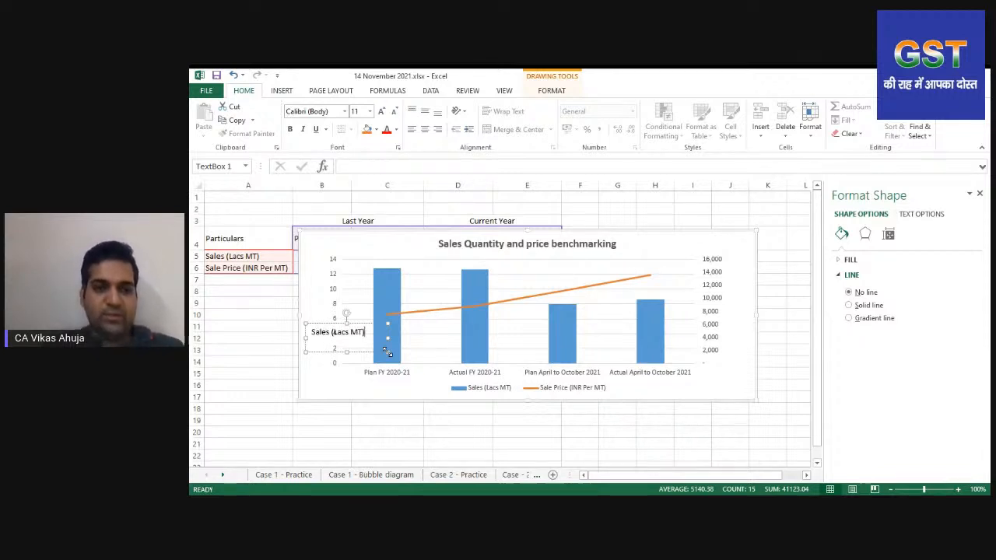
Rotate the "Sales (Lacs MT)" label vertically beside the primary axis and place a vertical copy beside the secondary axis
{"action": "left_click_drag", "start_coordinate": [346, 313], "coordinate": [731, 302]}
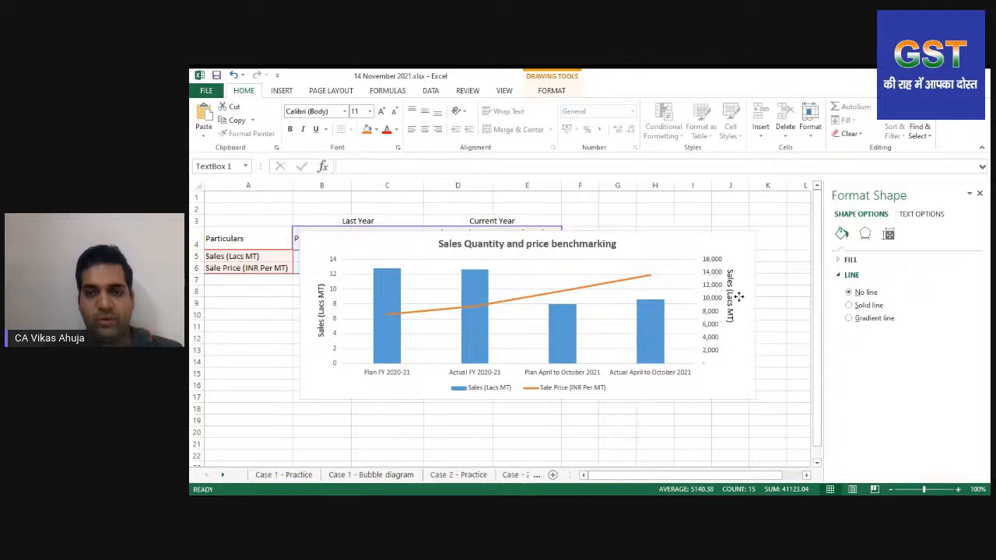
{"action": "left_click", "coordinate": [737, 296]}
{"action": "left_click", "coordinate": [736, 299]}
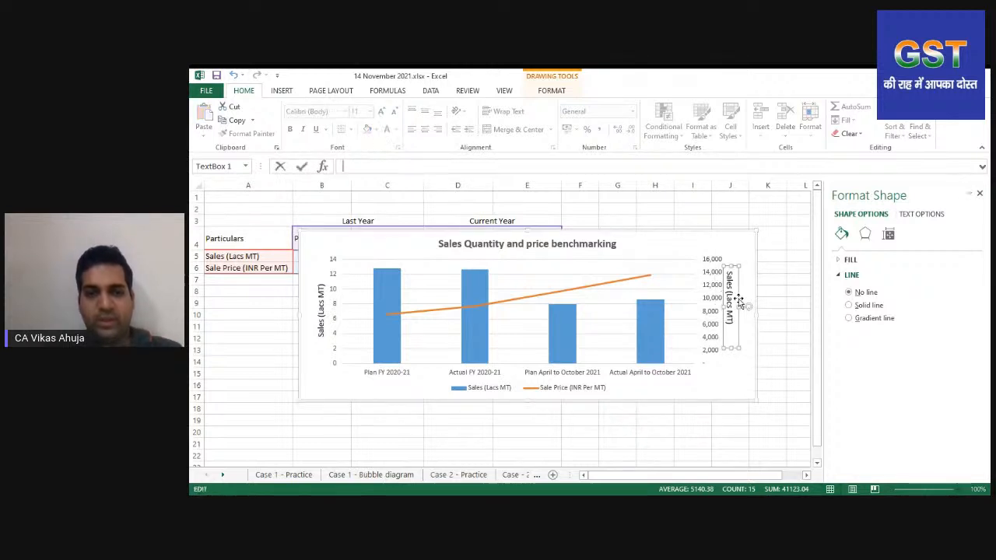
Change the copied label's text to "Sales Price (INR Per MT)", then lengthen its box and align it along the secondary axis
{"action": "left_click", "coordinate": [730, 279]}
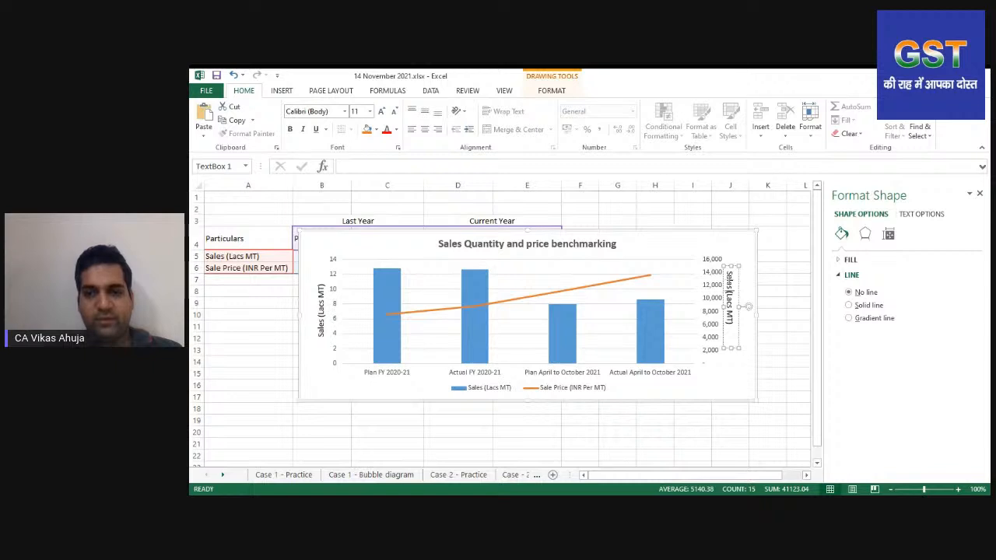
{"action": "type", "text": "Price"}
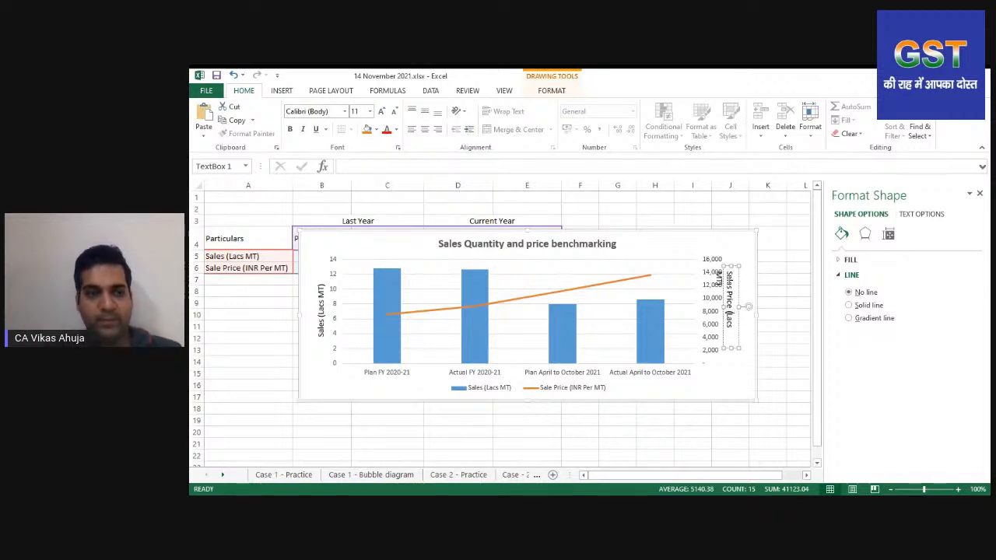
{"action": "double_click", "coordinate": [730, 320]}
{"action": "type", "text": "INR"}
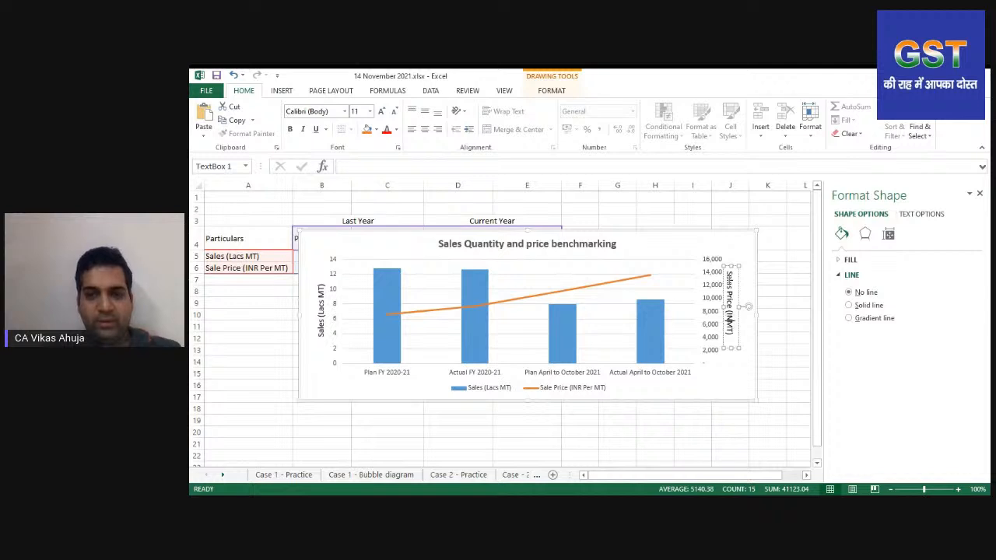
{"action": "type", "text": " Per"}
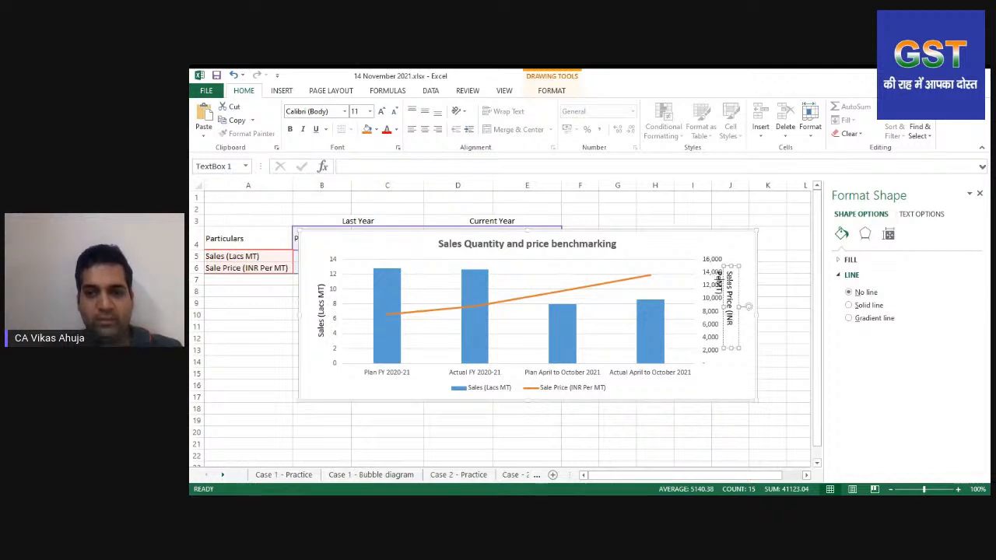
{"action": "type", "text": "Per"}
{"action": "left_click_drag", "start_coordinate": [731, 348], "coordinate": [731, 367]}
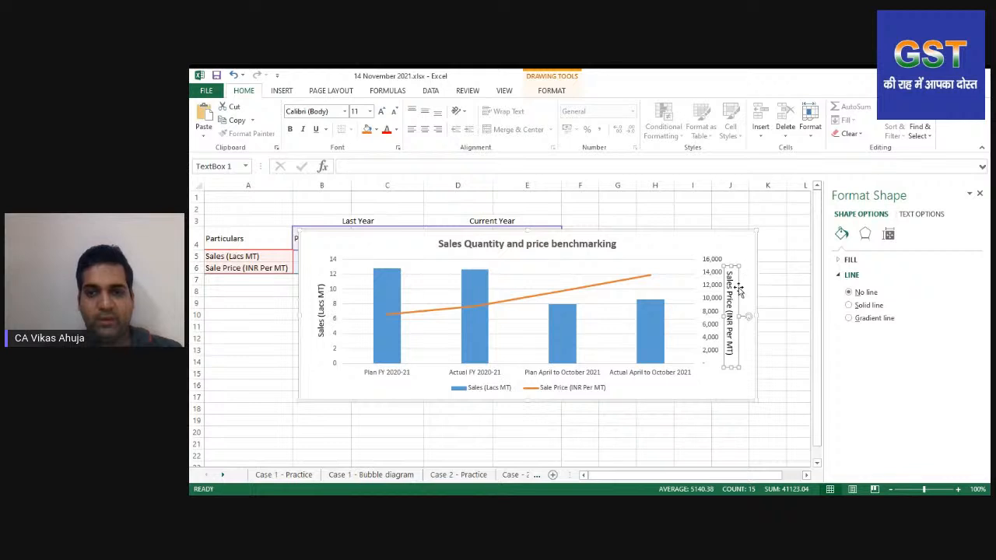
{"action": "left_click_drag", "start_coordinate": [738, 290], "coordinate": [738, 284]}
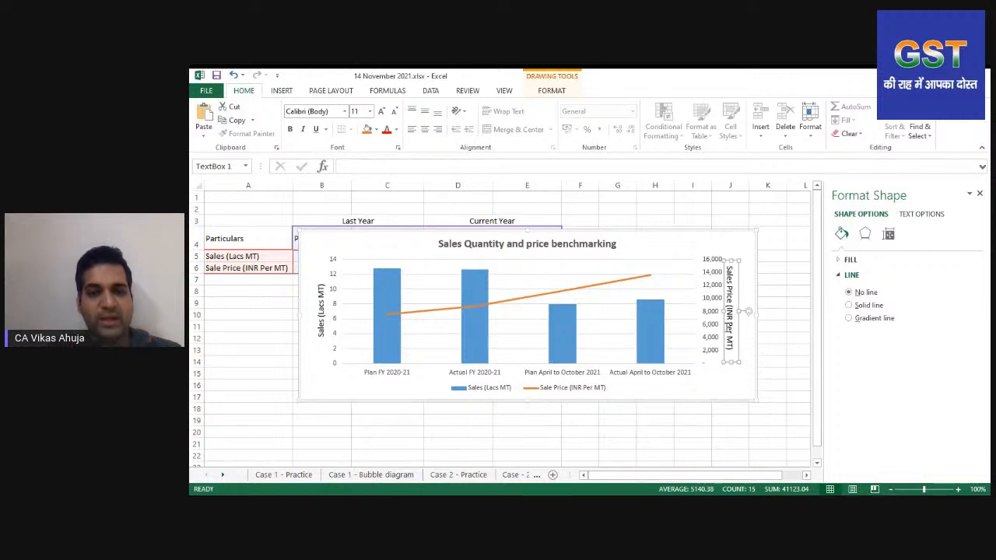
Make the category axis labels bold and add bold data labels to the Sale Price line
{"action": "left_click", "coordinate": [385, 377]}
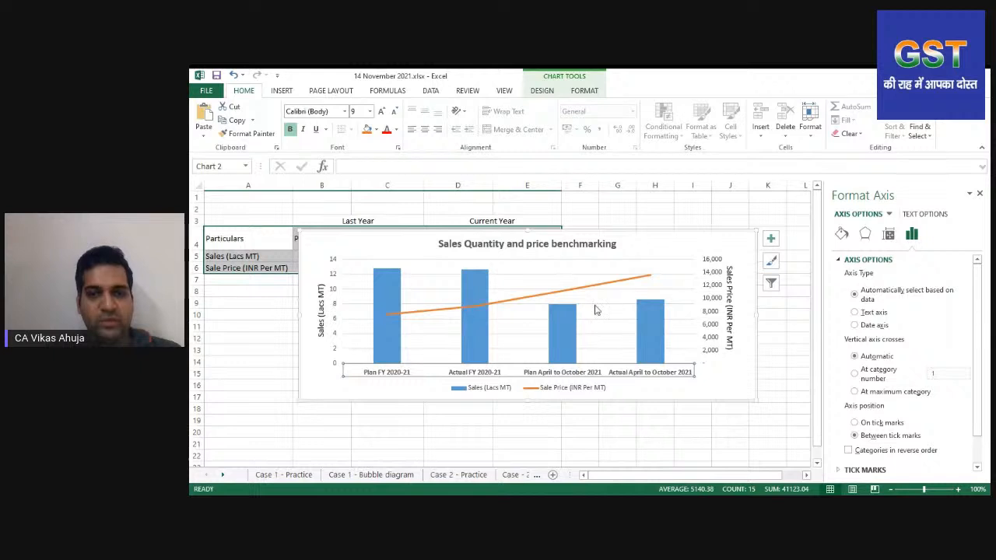
{"action": "left_click", "coordinate": [648, 278]}
{"action": "right_click", "coordinate": [649, 278]}
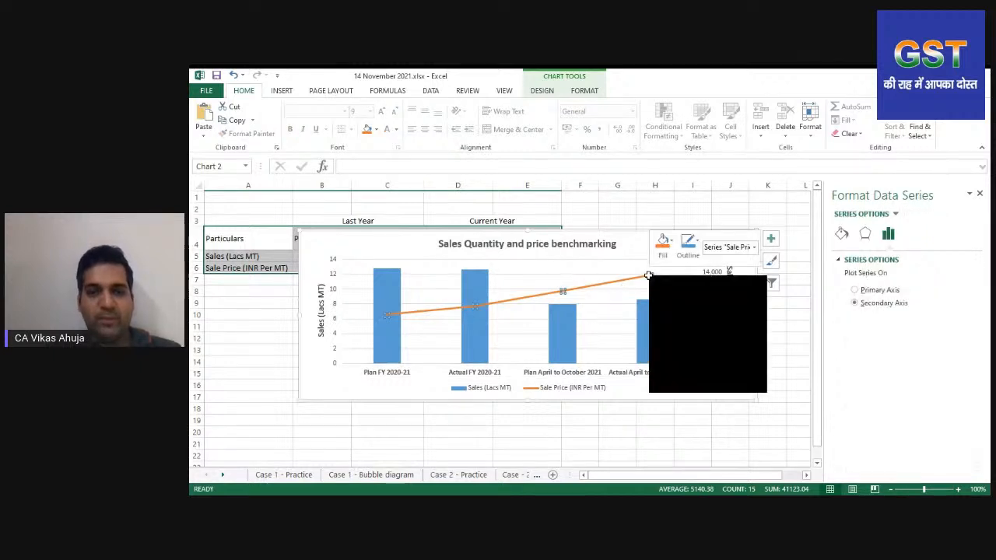
{"action": "left_click", "coordinate": [701, 355]}
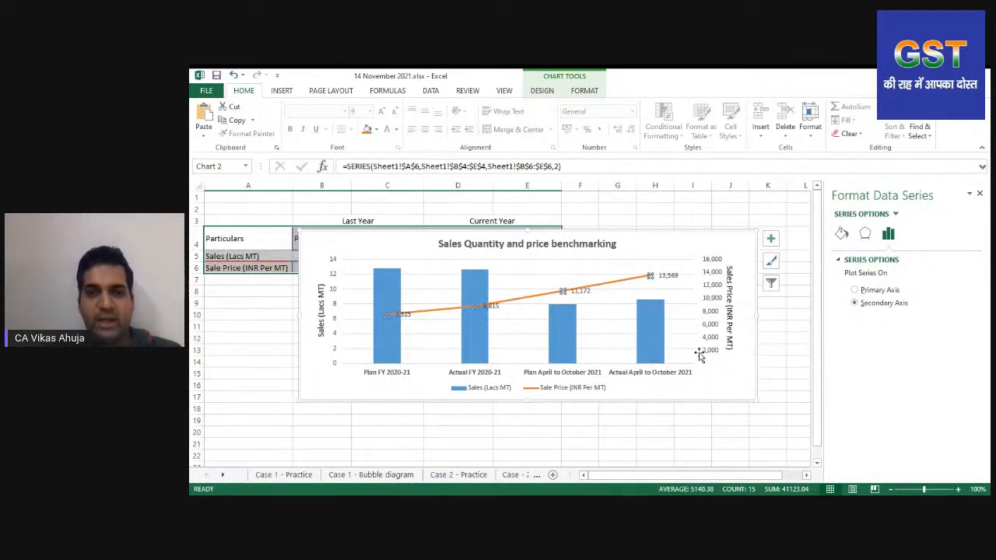
{"action": "left_click", "coordinate": [580, 291]}
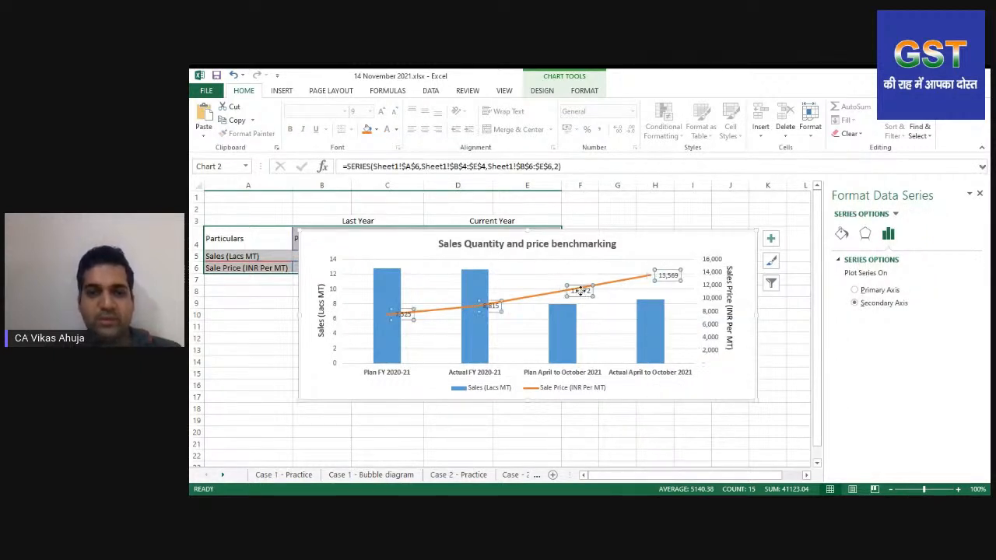
{"action": "left_click", "coordinate": [580, 292]}
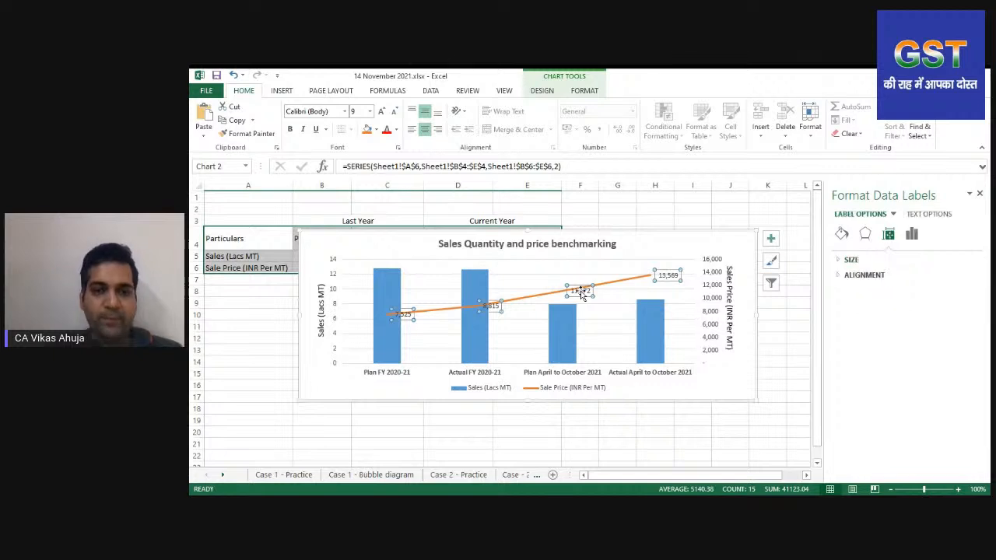
Add data labels to the Sales (Lacs MT) columns and make them bold
{"action": "right_click", "coordinate": [473, 286]}
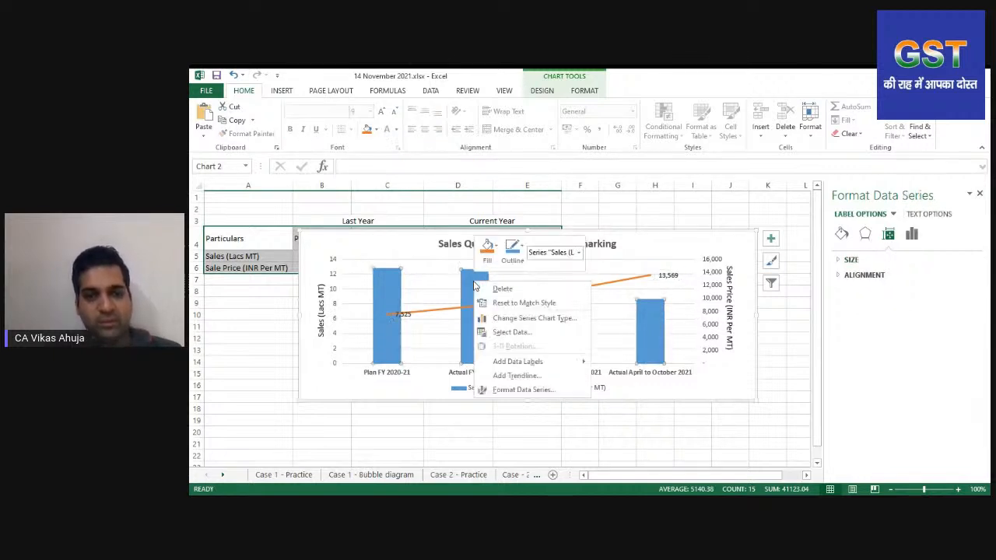
{"action": "left_click", "coordinate": [544, 365]}
{"action": "left_click", "coordinate": [476, 263]}
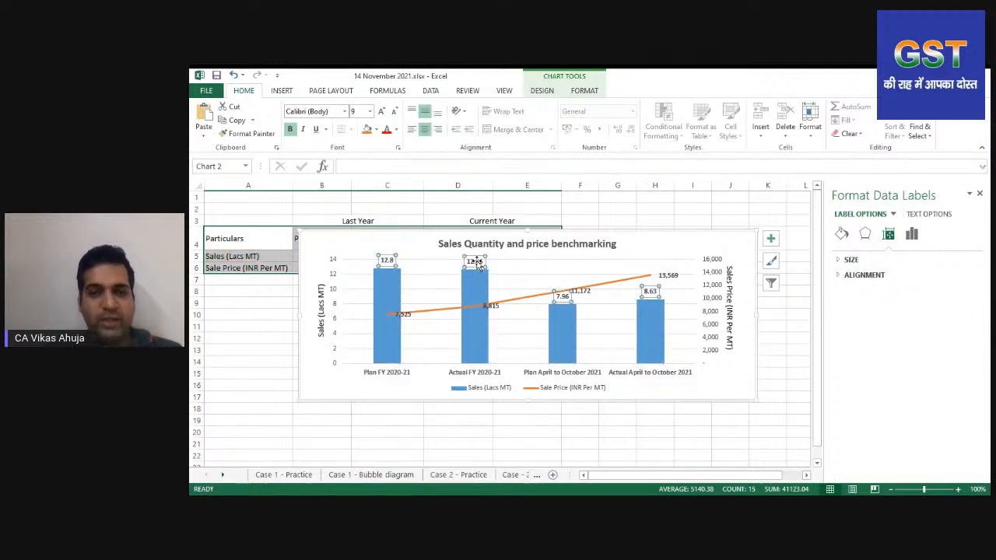
Set the font colour of the Sale Price line's data labels to the theme orange matching the line
{"action": "left_click", "coordinate": [496, 308]}
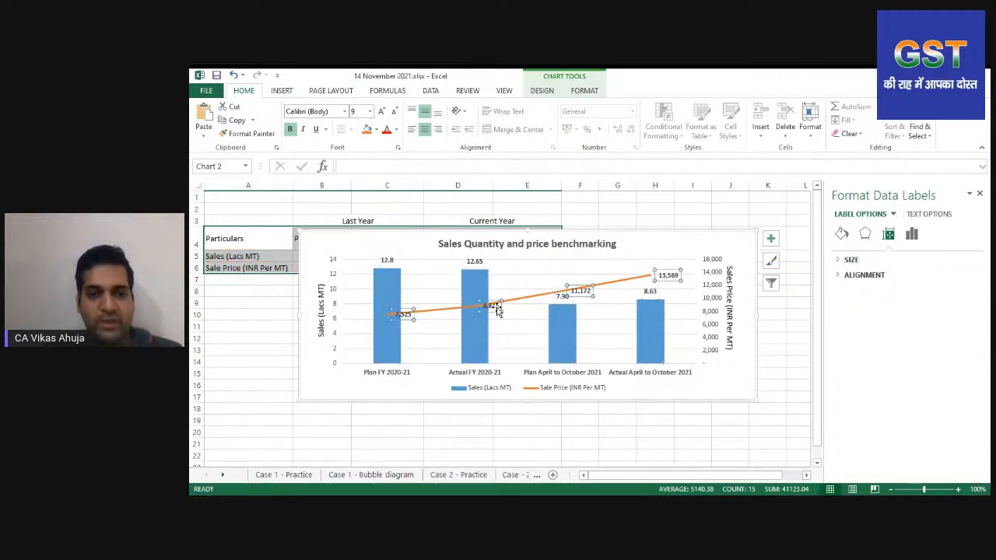
{"action": "left_click", "coordinate": [398, 130]}
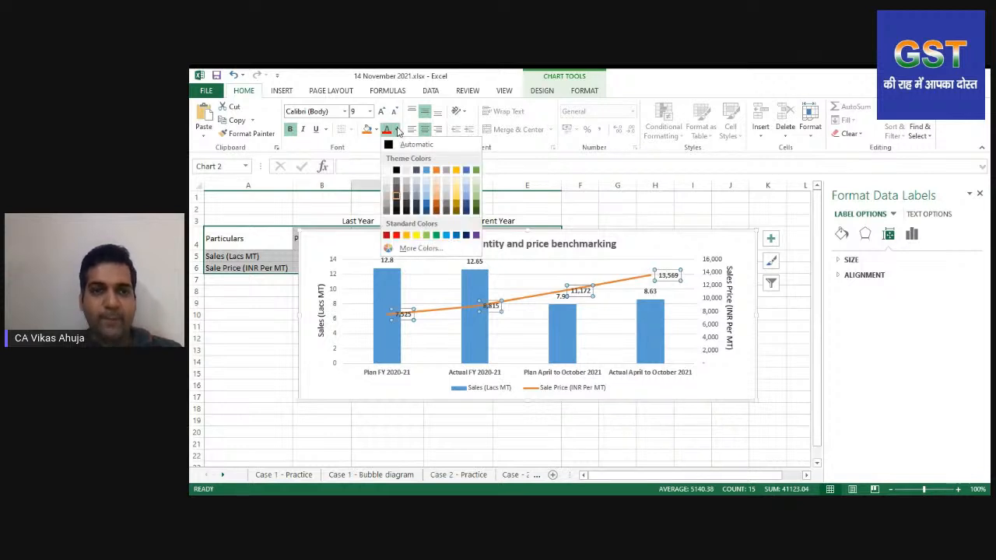
{"action": "left_click", "coordinate": [437, 170]}
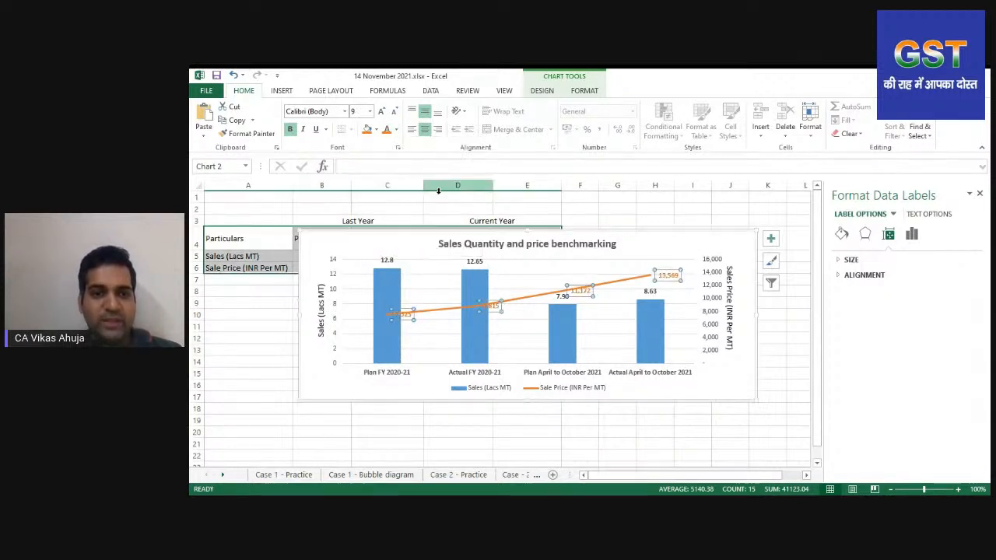
Set the label position of the Sale Price line's data labels to Left
{"action": "right_click", "coordinate": [493, 310]}
{"action": "left_click", "coordinate": [543, 434]}
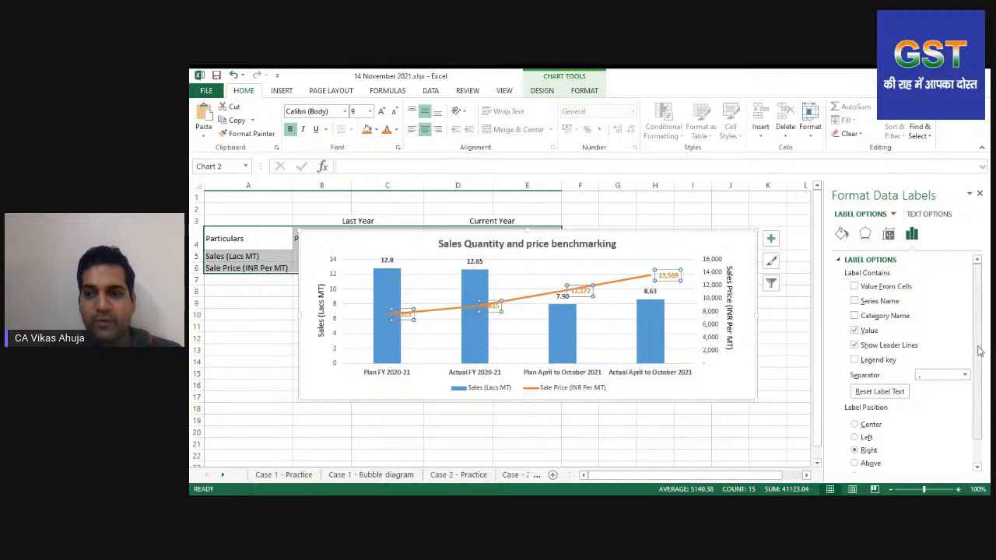
{"action": "scroll", "coordinate": [944, 405], "scroll_direction": "down", "scroll_amount": 1}
{"action": "left_click", "coordinate": [868, 437]}
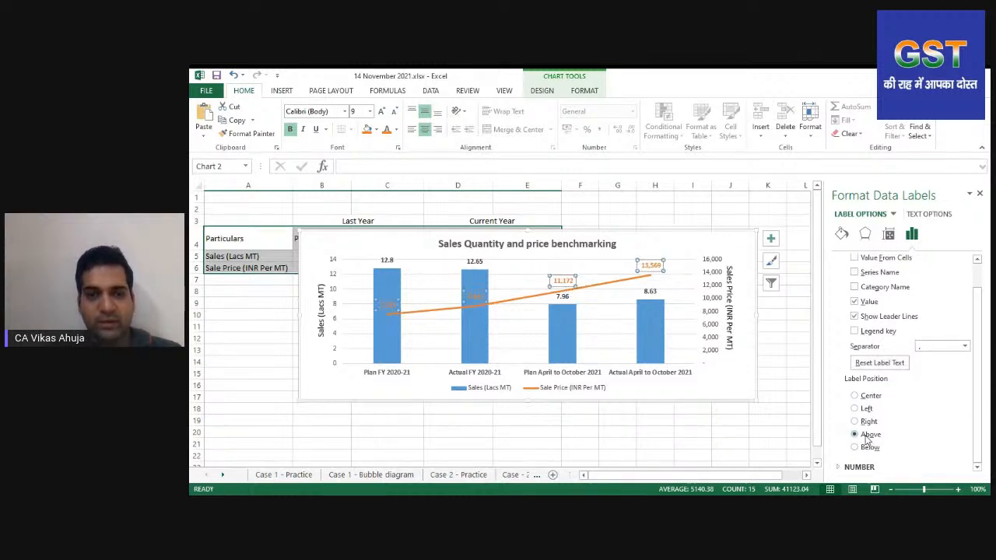
{"action": "left_click", "coordinate": [868, 448]}
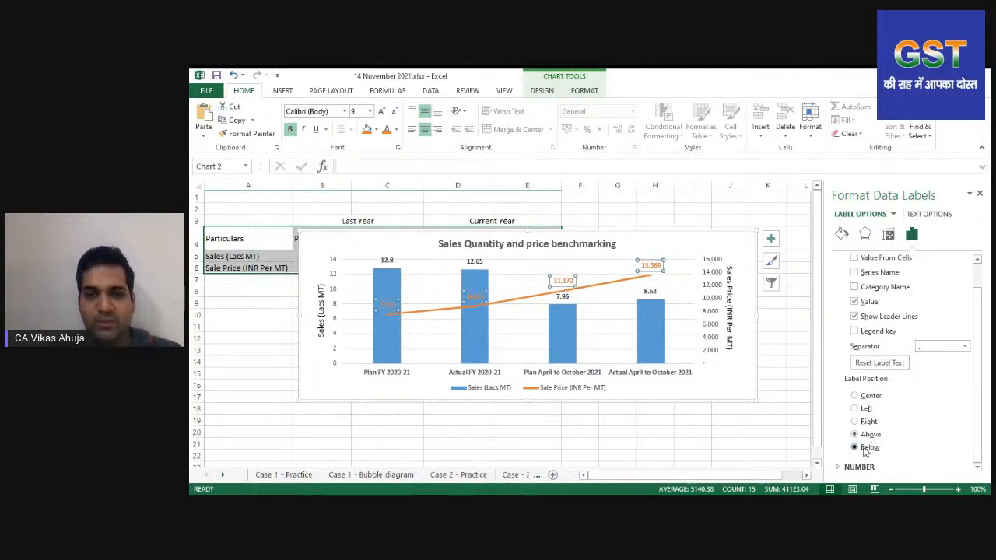
{"action": "left_click", "coordinate": [855, 408]}
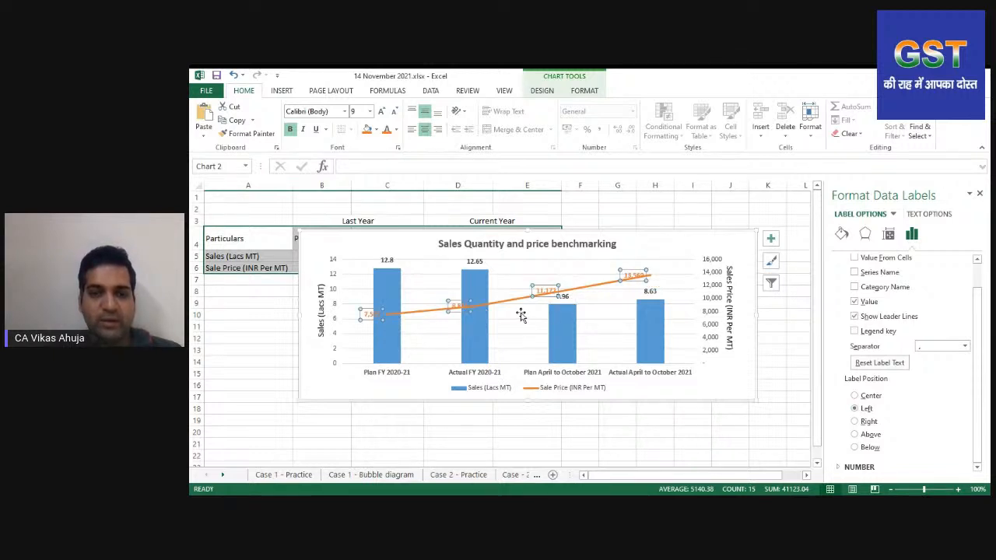
Move the price labels for Actual FY 2020-21 and both April to October 2021 points slightly up, clear of the line
{"action": "left_click", "coordinate": [452, 298]}
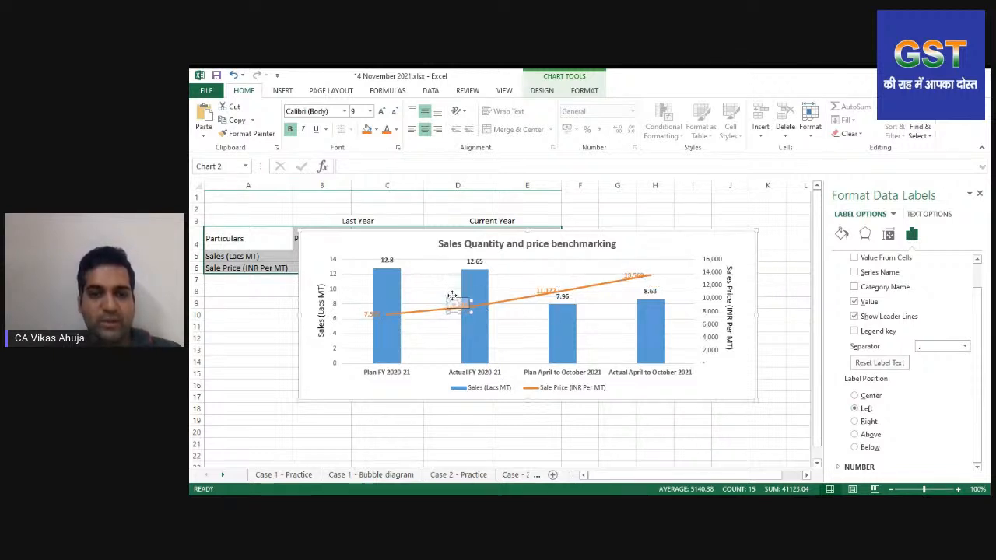
{"action": "left_click", "coordinate": [543, 289]}
{"action": "left_click", "coordinate": [641, 279]}
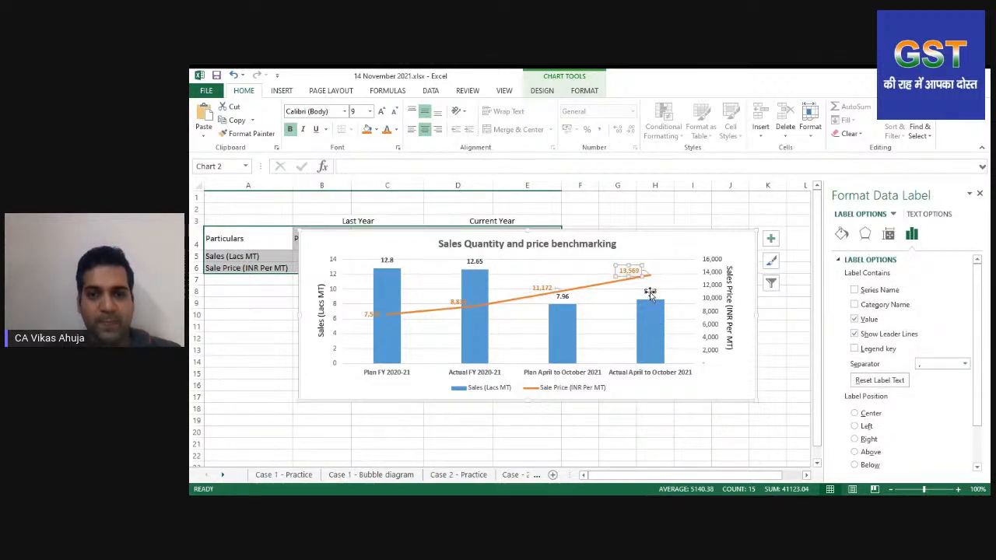
Try the Center, Inside Base and Inside End positions for the sales columns' data labels
{"action": "left_click", "coordinate": [649, 293]}
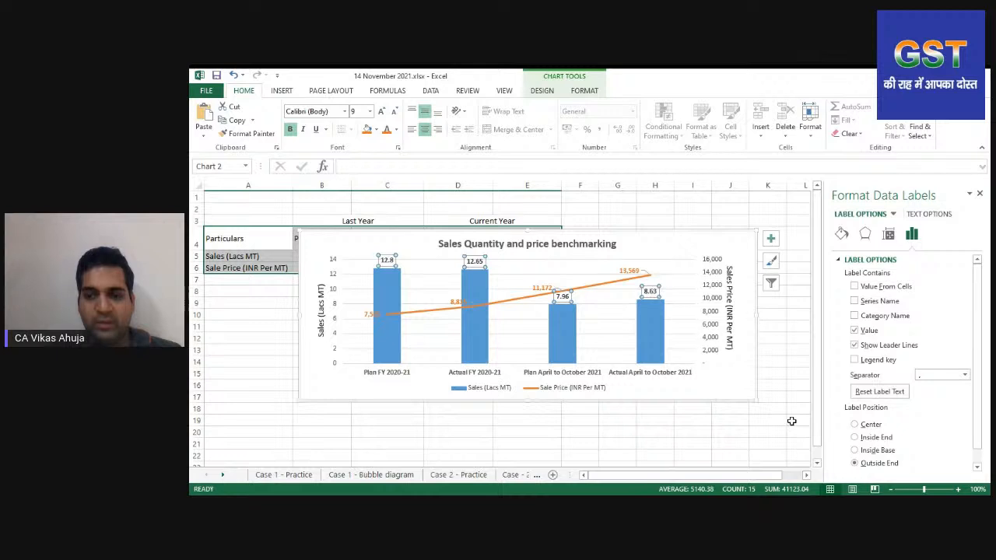
{"action": "left_click", "coordinate": [871, 426]}
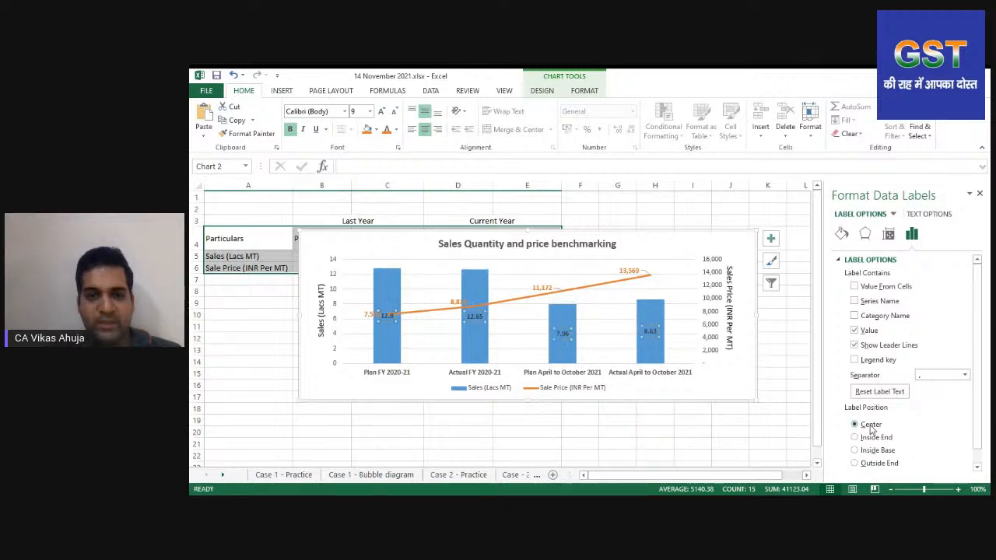
{"action": "left_click", "coordinate": [871, 438]}
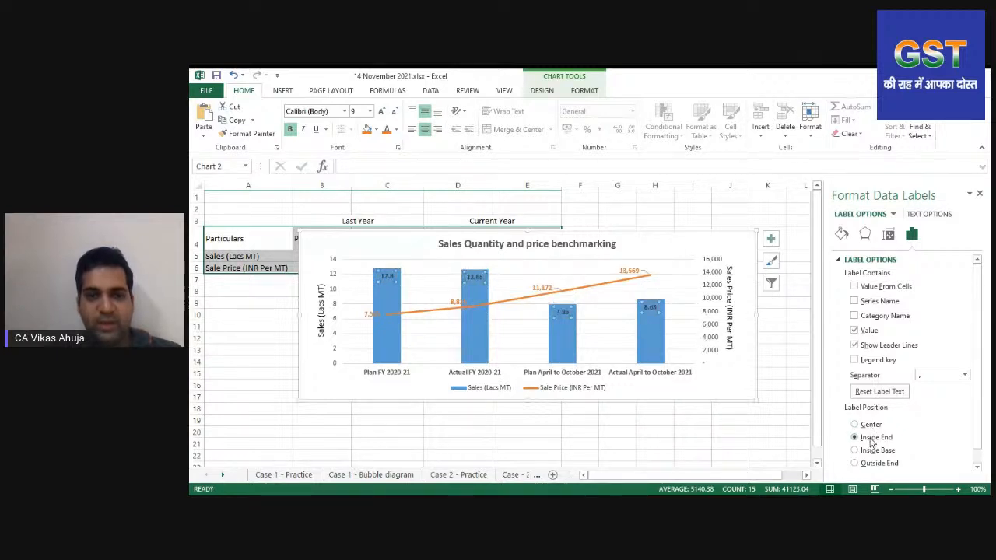
{"action": "left_click", "coordinate": [872, 450]}
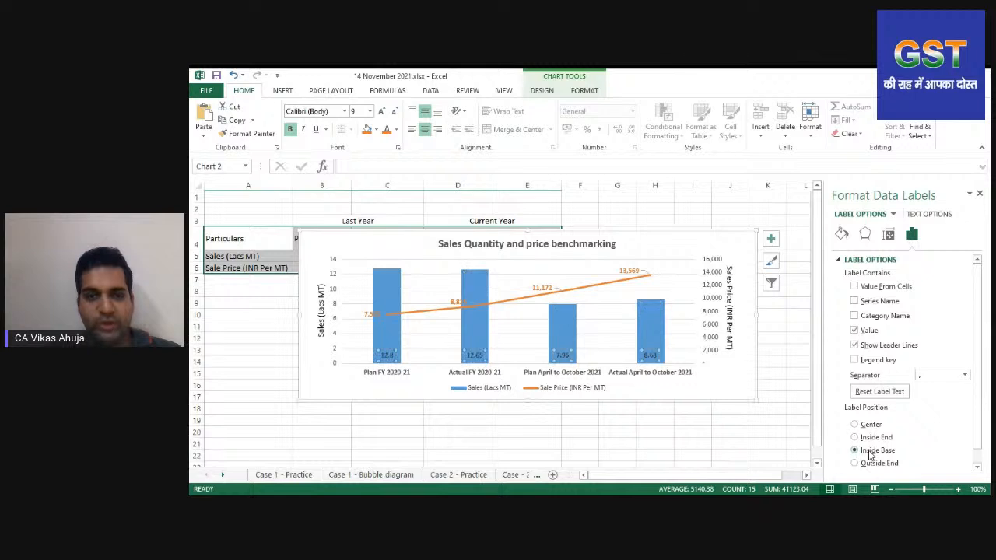
{"action": "left_click", "coordinate": [870, 438]}
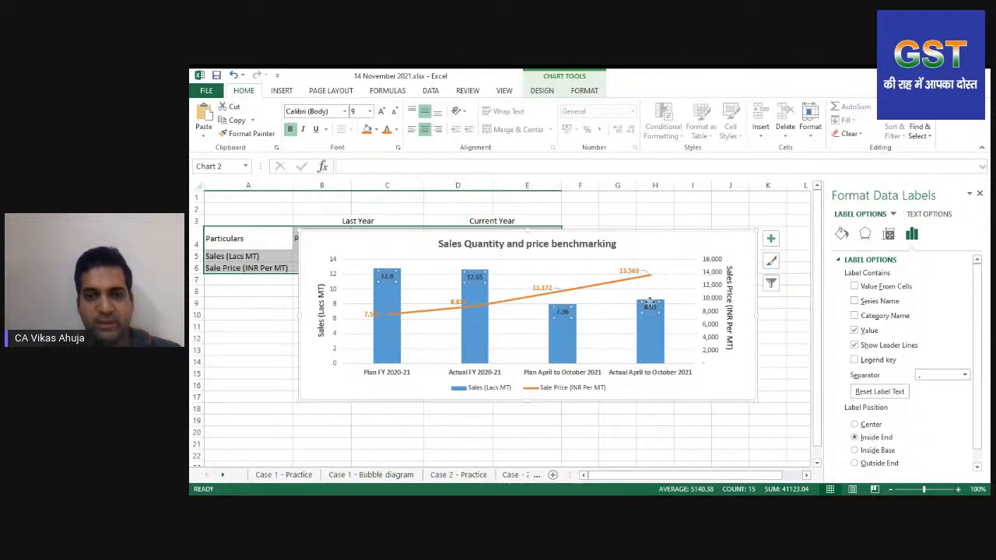
Colour the sales columns' data labels in the theme blue and set their position to Outside End
{"action": "right_click", "coordinate": [650, 310]}
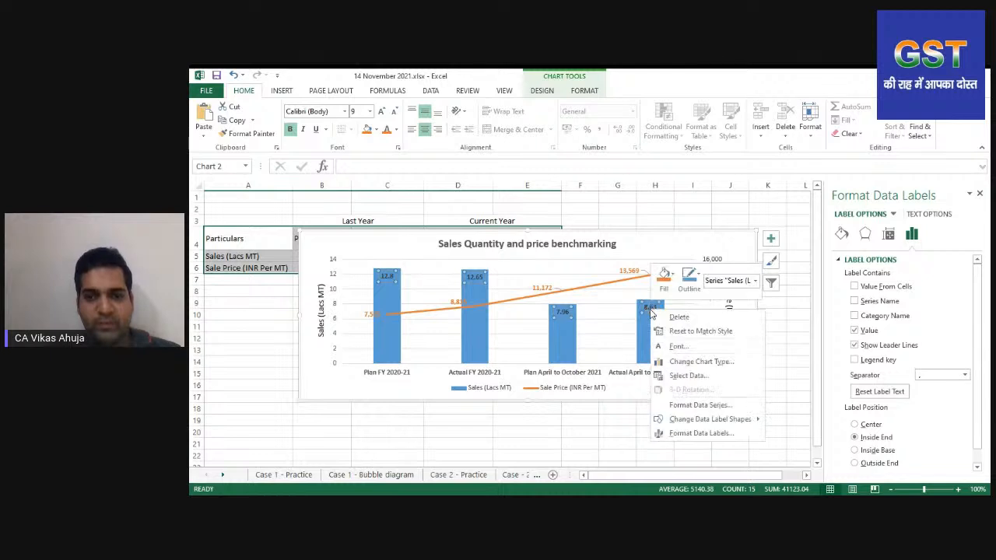
{"action": "left_click", "coordinate": [396, 130]}
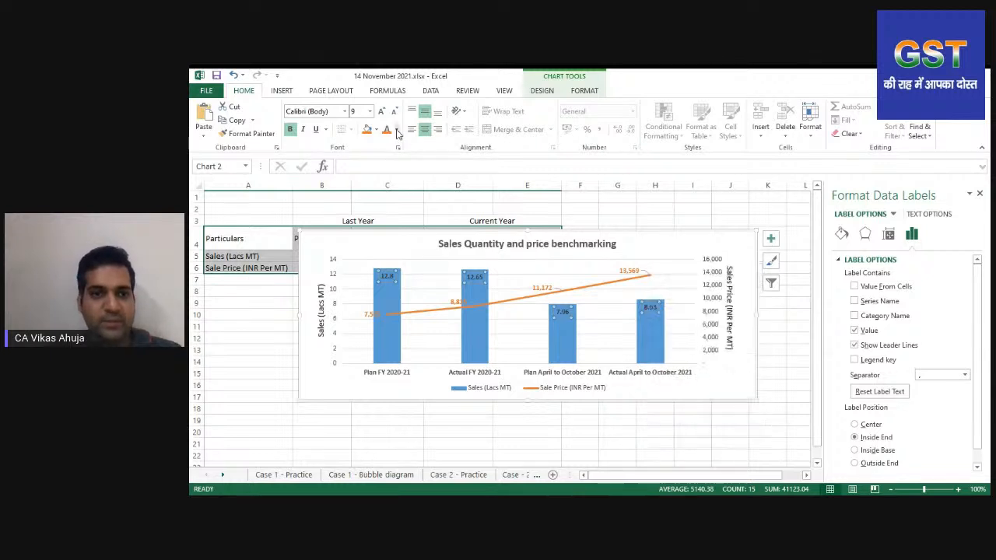
{"action": "left_click", "coordinate": [396, 130]}
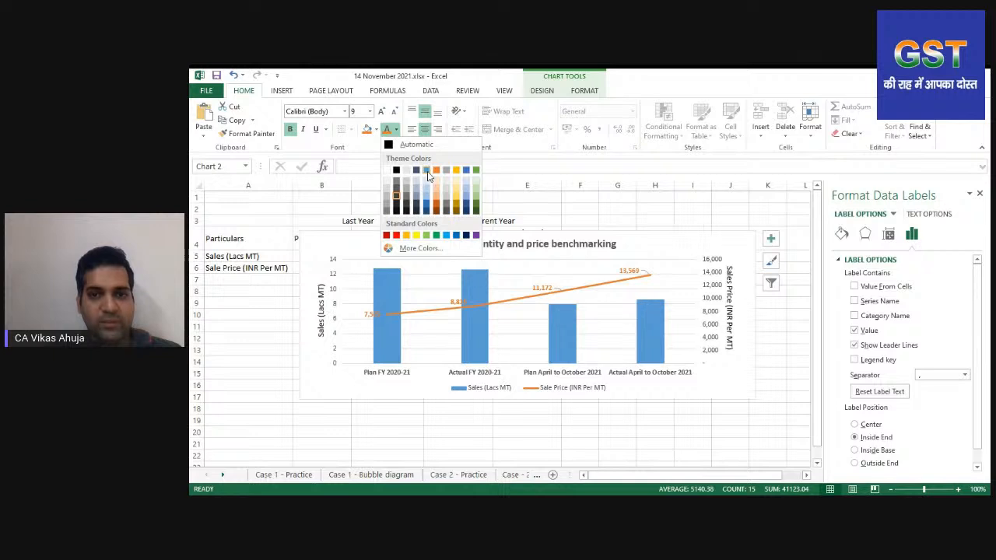
{"action": "left_click", "coordinate": [427, 171]}
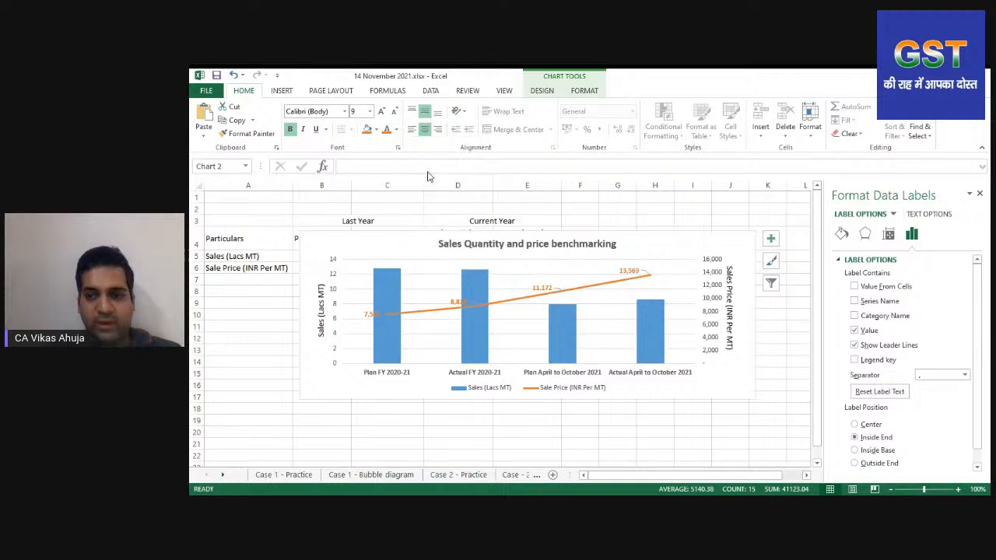
{"action": "left_click", "coordinate": [858, 463]}
{"action": "left_click", "coordinate": [536, 327]}
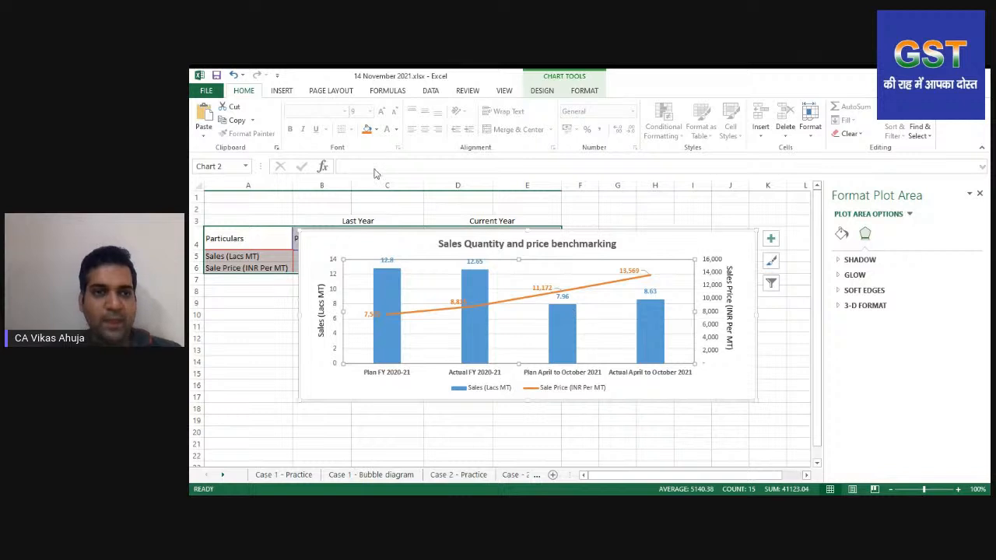
Draw a rectangle about 2.88 cm wide and 0.58 cm high in the chart, between the tops of the Plan and Actual FY 2020-21 columns
{"action": "left_click", "coordinate": [280, 91]}
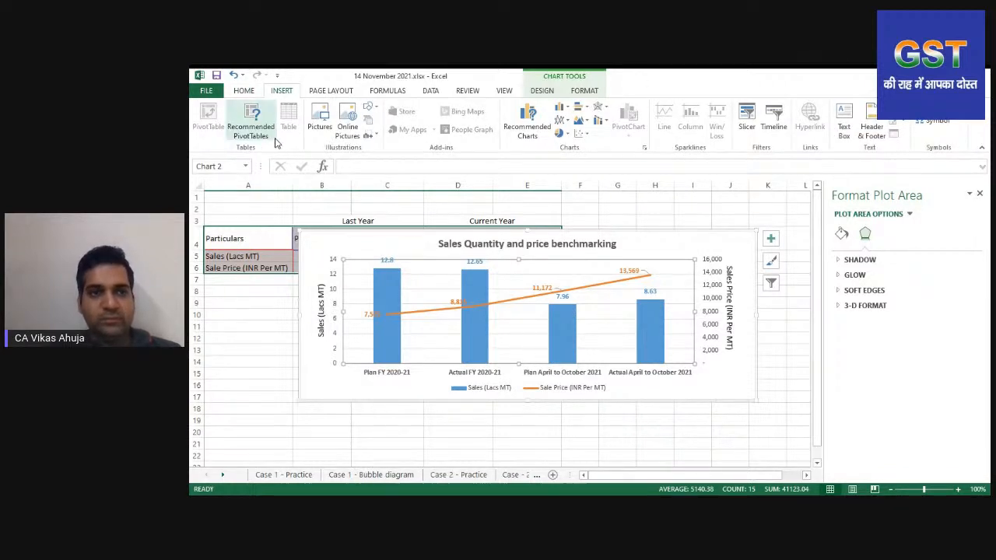
{"action": "left_click", "coordinate": [370, 107]}
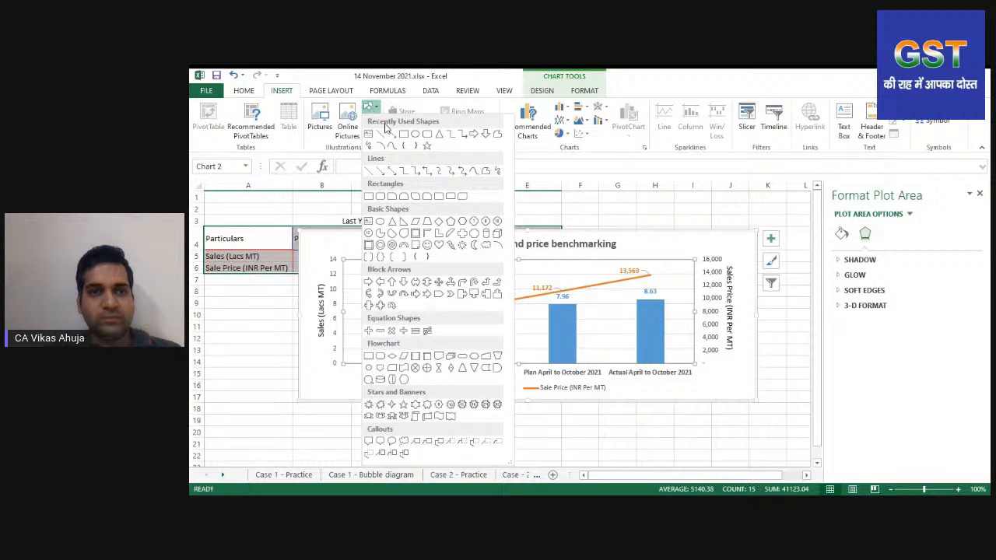
{"action": "left_click", "coordinate": [404, 134]}
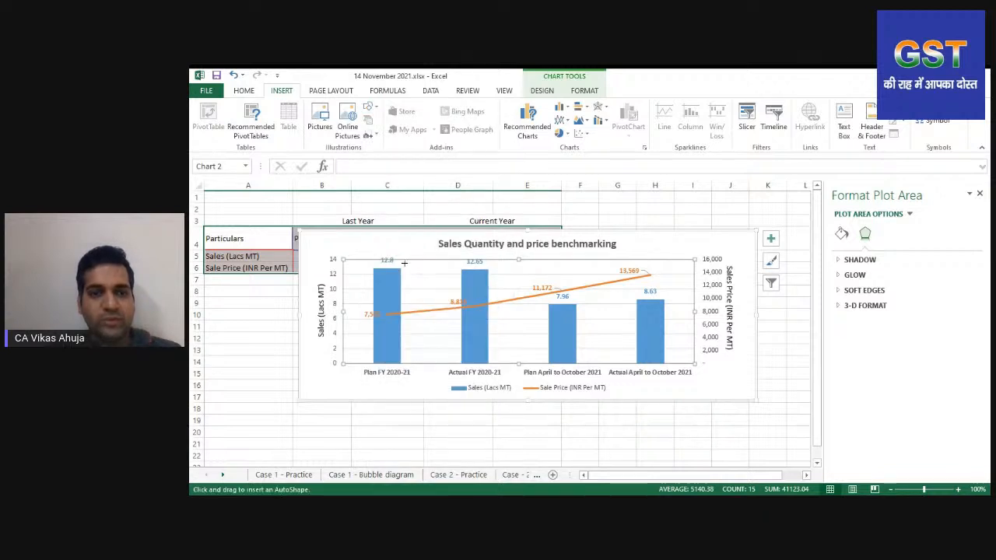
{"action": "mouse_move", "coordinate": [399, 258]}
{"action": "left_mouse_down"}
{"action": "mouse_move", "coordinate": [458, 277]}
{"action": "mouse_move", "coordinate": [463, 269]}
{"action": "left_mouse_up"}
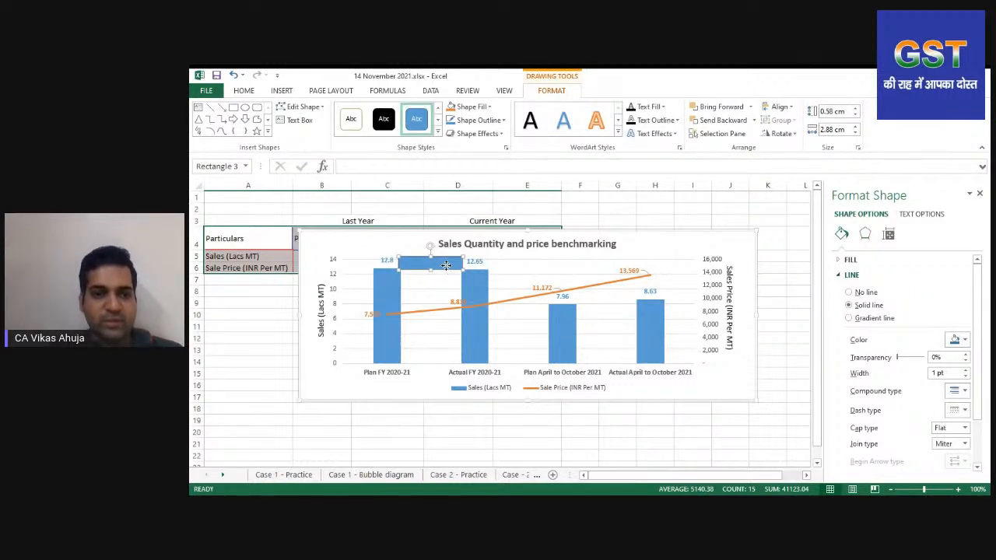
Set the rectangle's fill transparency to 100% and its outline width to 1.75 pt
{"action": "right_click", "coordinate": [447, 268]}
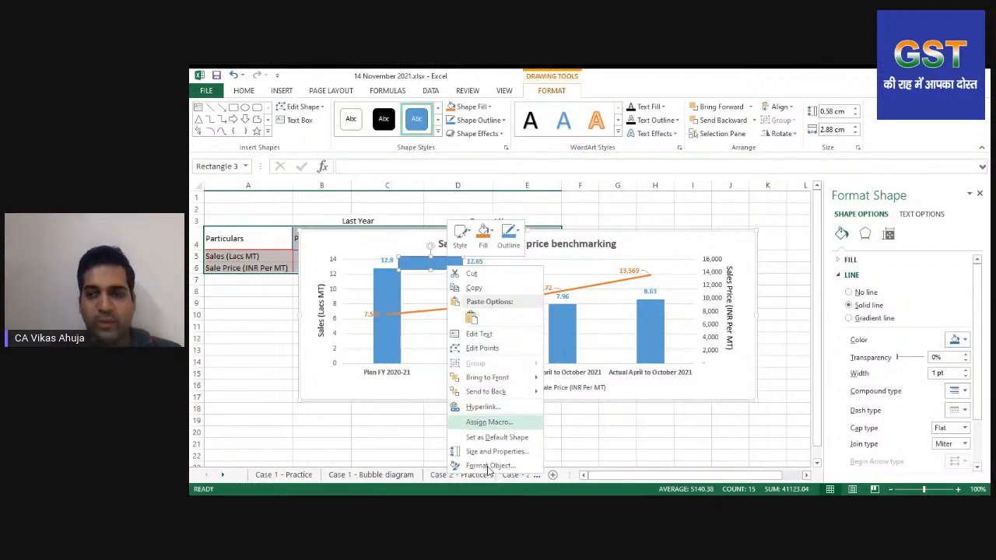
{"action": "left_click", "coordinate": [898, 358]}
{"action": "left_click_drag", "start_coordinate": [896, 359], "coordinate": [895, 358]}
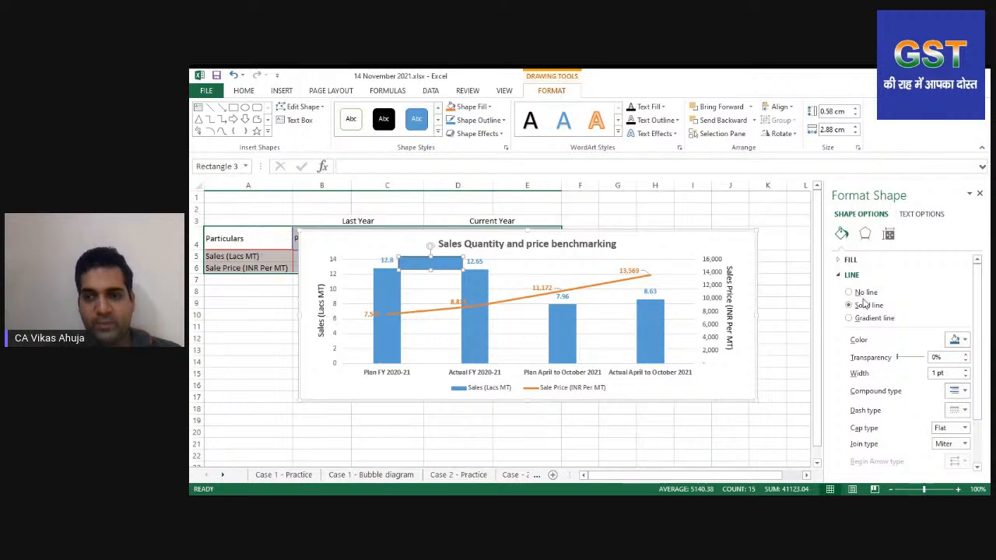
{"action": "left_click", "coordinate": [851, 260]}
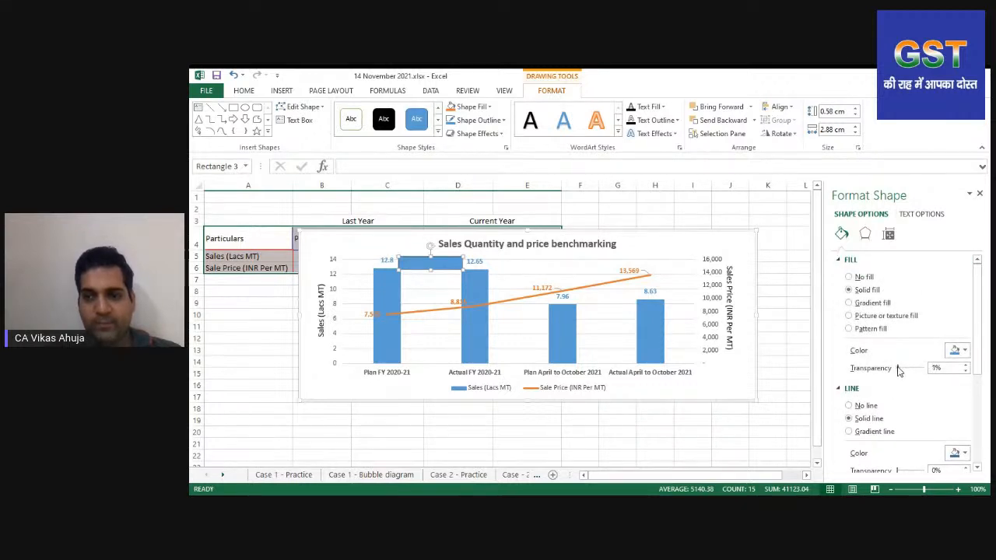
{"action": "left_click_drag", "start_coordinate": [898, 371], "coordinate": [926, 371]}
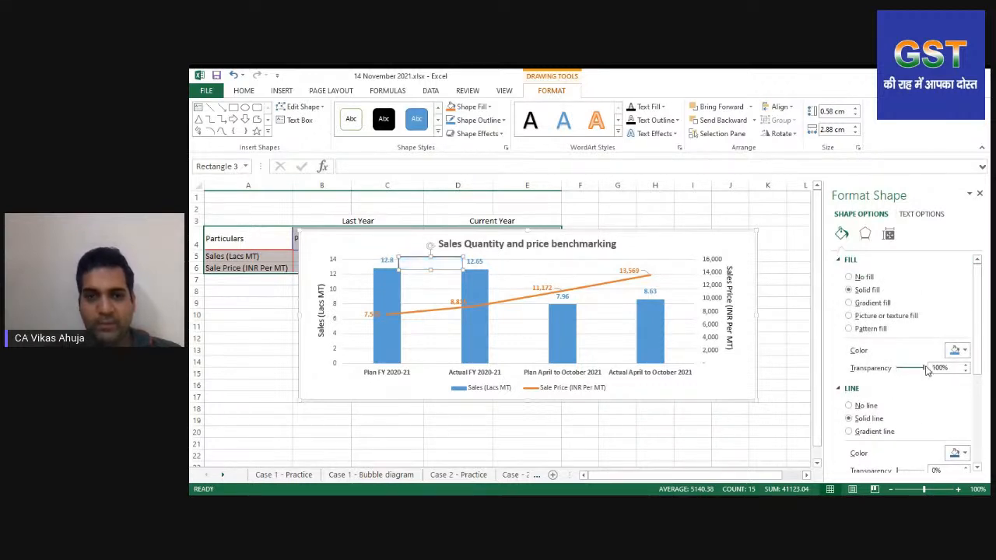
{"action": "left_click", "coordinate": [850, 260]}
{"action": "left_click", "coordinate": [965, 369]}
{"action": "left_click", "coordinate": [966, 369]}
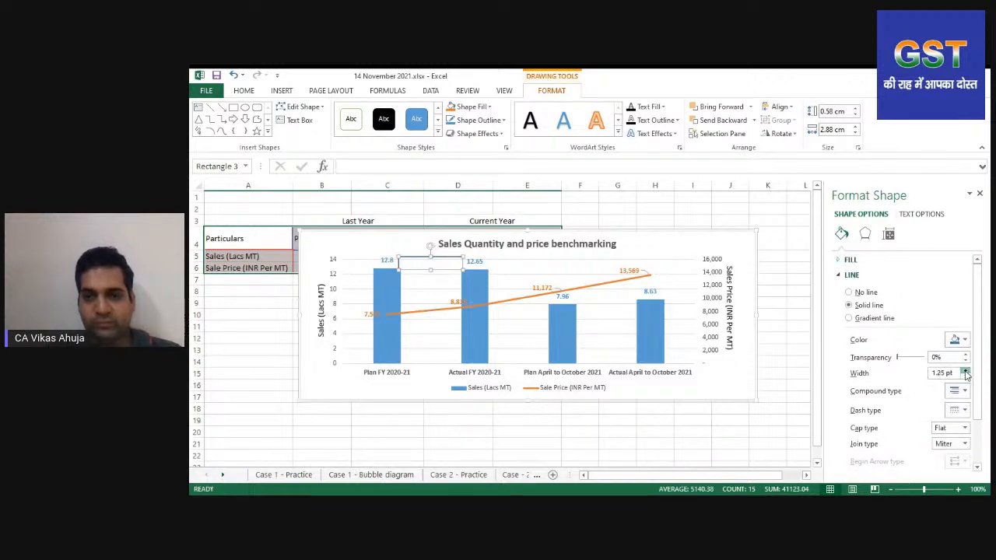
{"action": "left_click", "coordinate": [966, 370]}
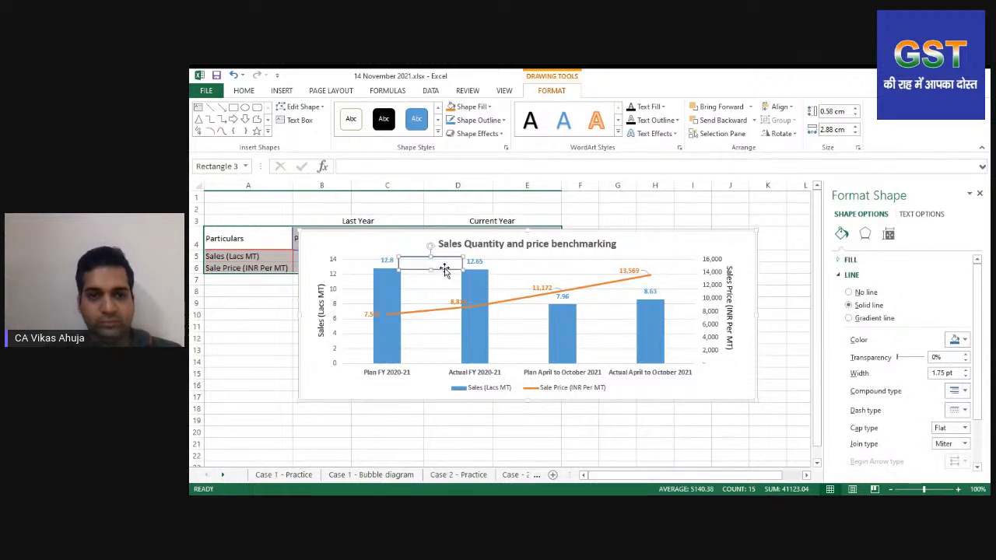
Place a copy of the rectangle between the Plan and Actual April to October 2021 columns, and move the chart below the data table
{"action": "key", "text": "ctrl+v"}
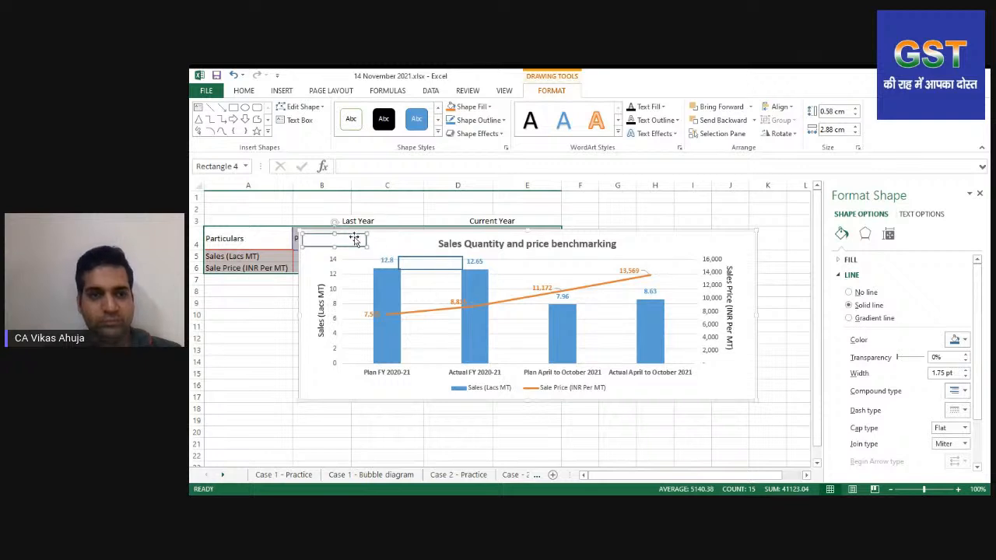
{"action": "left_click_drag", "start_coordinate": [349, 247], "coordinate": [622, 312]}
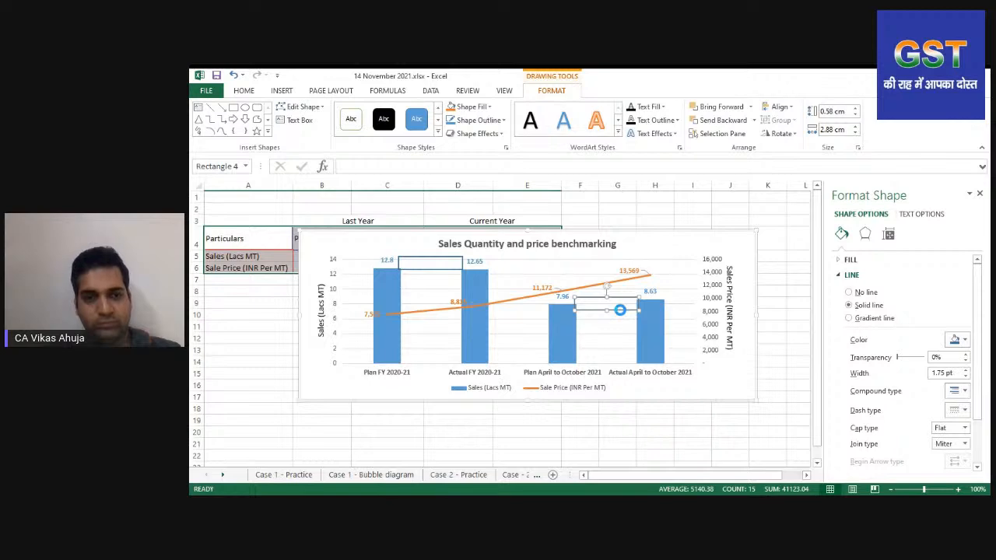
{"action": "key", "text": "ctrl+v"}
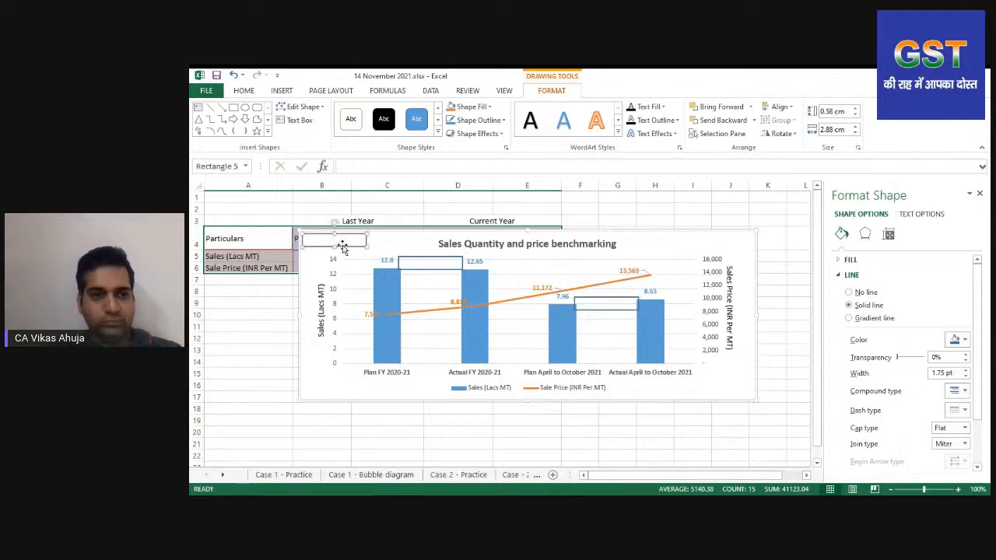
{"action": "key", "text": "Delete"}
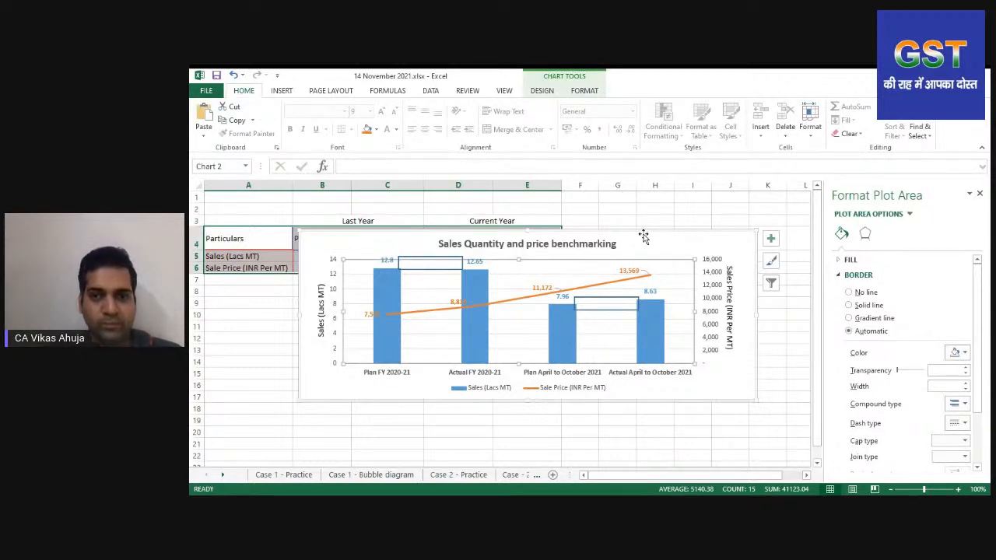
{"action": "left_click_drag", "start_coordinate": [654, 246], "coordinate": [639, 289]}
Calculate the FY 2020-21 sales variance against plan in F5 with =(C5-B5)/B5
{"action": "left_click", "coordinate": [578, 255]}
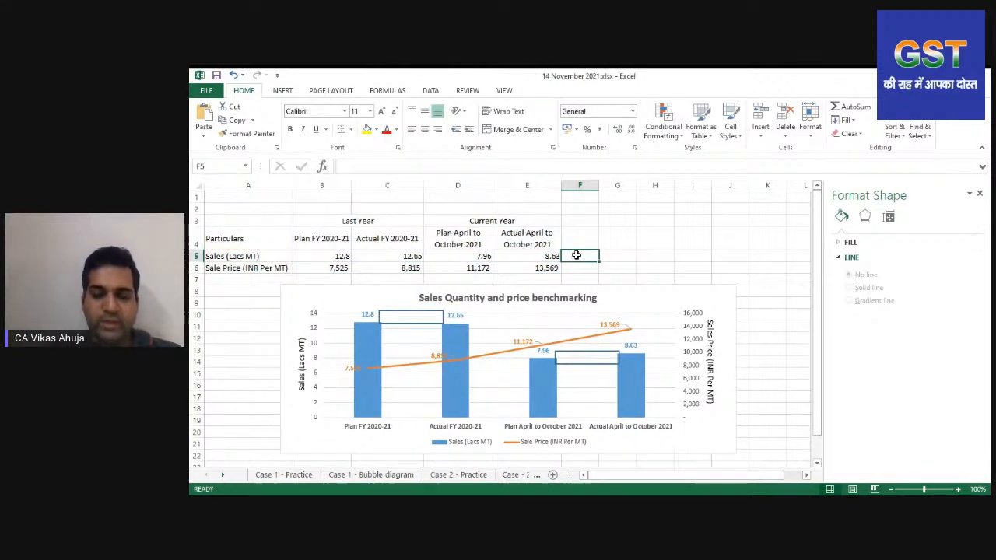
{"action": "type", "text": "="}
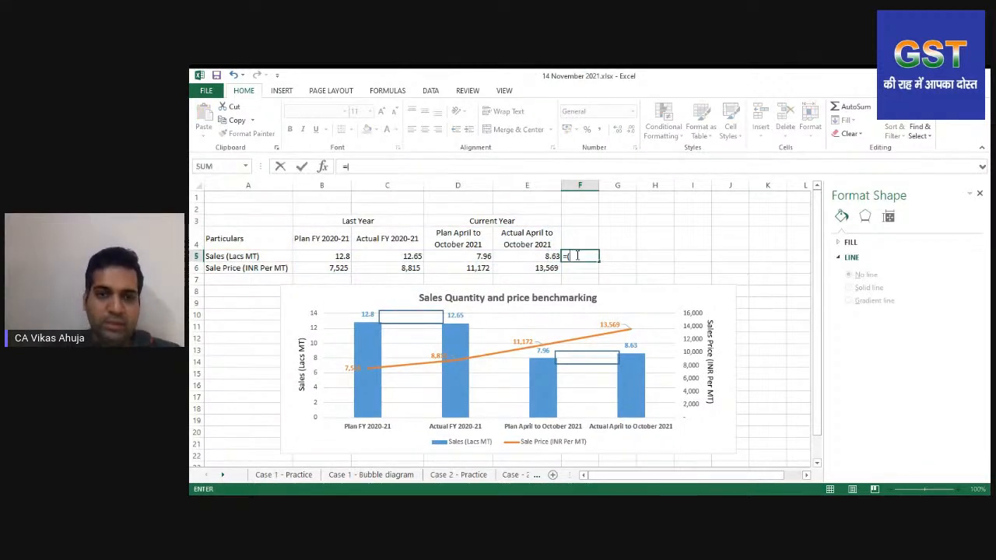
{"action": "type", "text": "("}
{"action": "key", "text": "Left"}
{"action": "key", "text": "Left"}
{"action": "key", "text": "Left"}
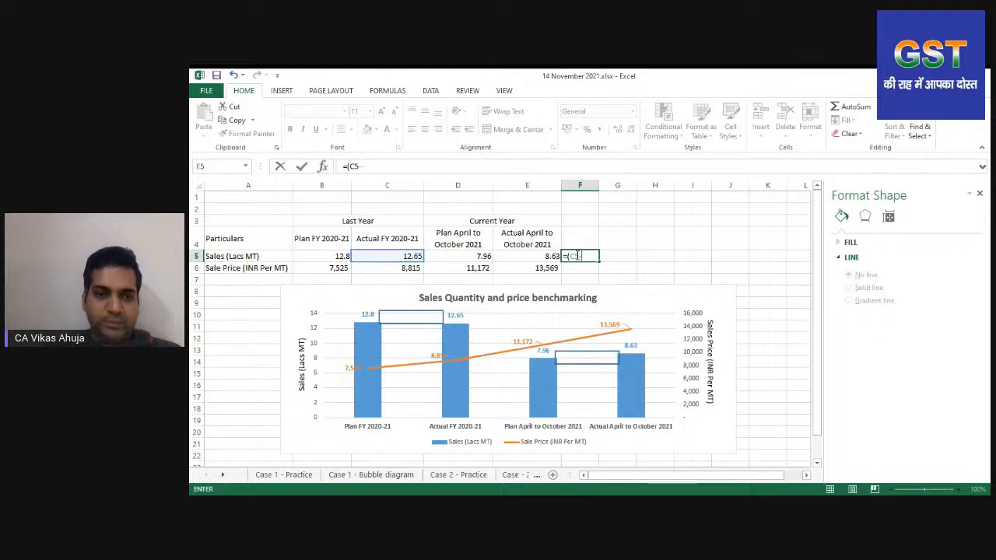
{"action": "type", "text": "-"}
{"action": "key", "text": "Left"}
{"action": "key", "text": "Left"}
{"action": "key", "text": "Left"}
{"action": "key", "text": "Left"}
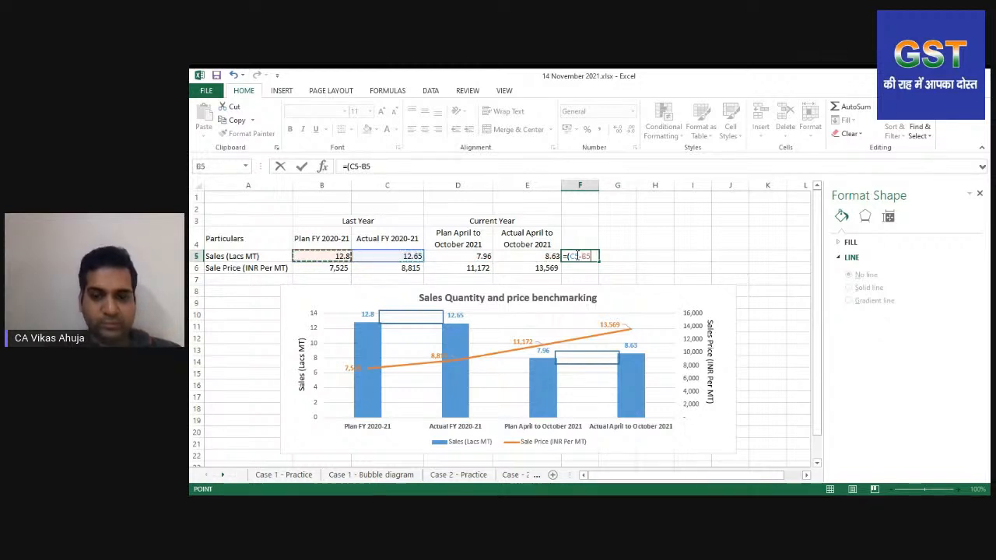
{"action": "type", "text": ")/"}
{"action": "key", "text": "Left"}
{"action": "key", "text": "Left"}
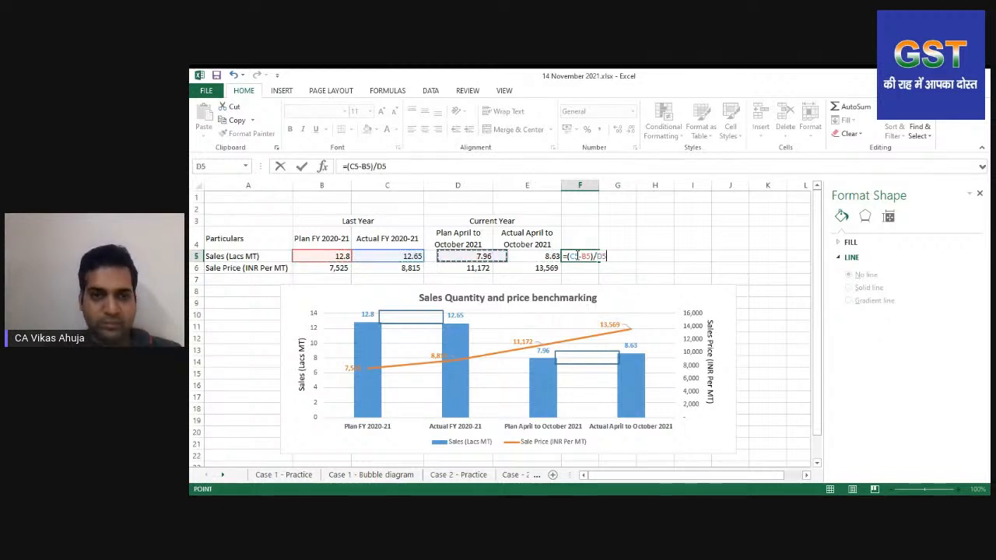
{"action": "key", "text": "Left"}
{"action": "key", "text": "Left"}
{"action": "key", "text": "Return"}
Format F5 as a percentage and copy its formula to F6 for the sale price
{"action": "left_click", "coordinate": [577, 255]}
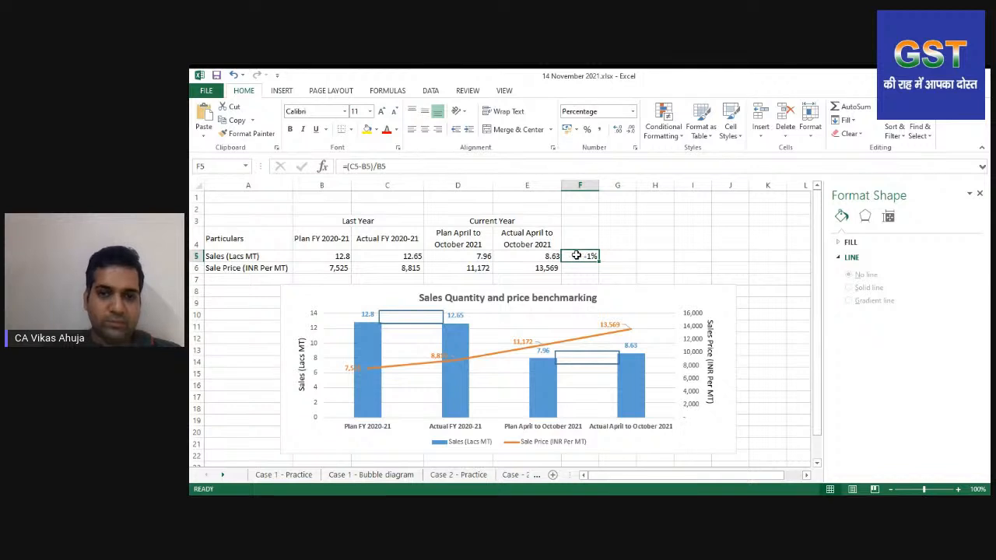
{"action": "key", "text": "ctrl+c"}
{"action": "key", "text": "Down"}
{"action": "key", "text": "Return"}
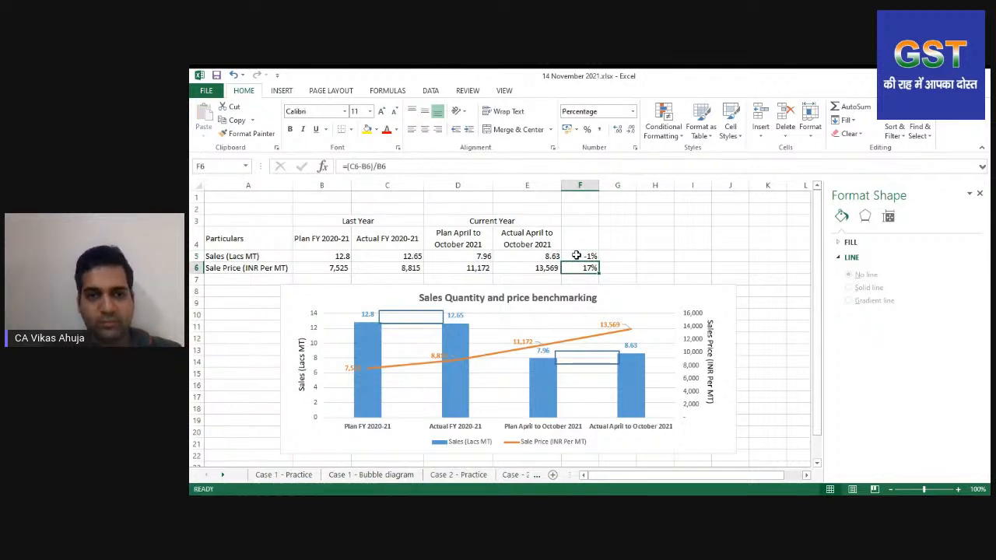
Calculate the April to October 2021 sales variance against plan in G5 with =(E5-D5)/D5
{"action": "key", "text": "Up"}
{"action": "key", "text": "Right"}
{"action": "type", "text": "="}
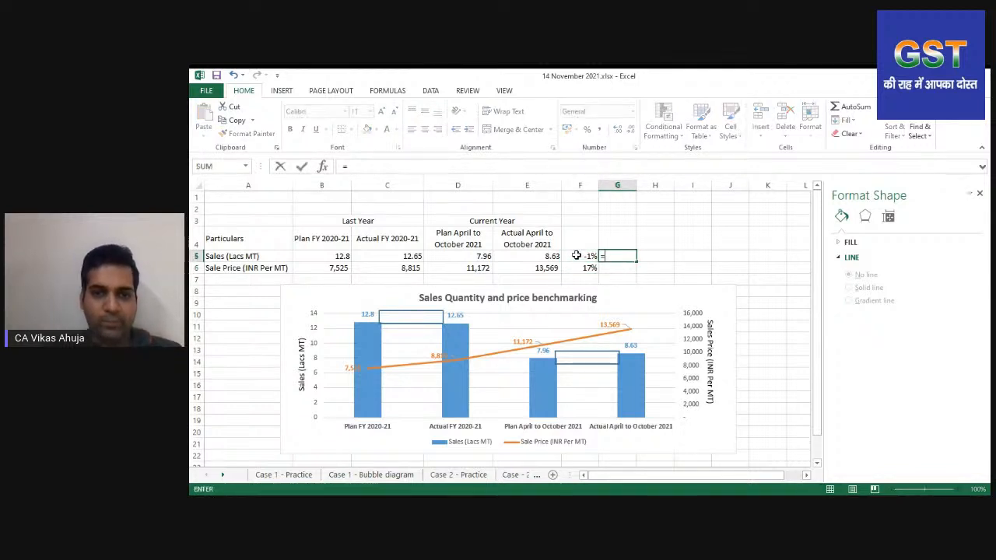
{"action": "type", "text": "("}
{"action": "key", "text": "Left"}
{"action": "key", "text": "Left"}
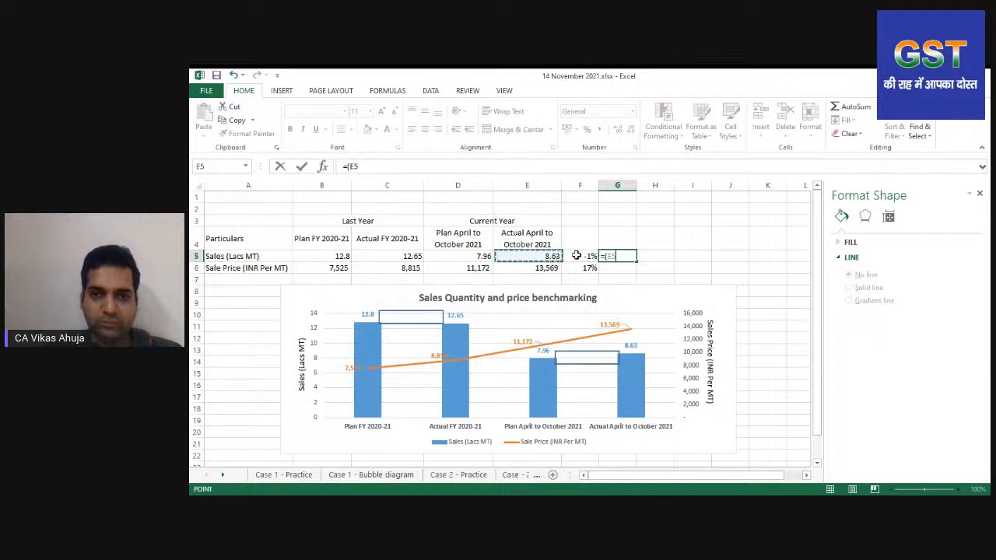
{"action": "type", "text": "-"}
{"action": "key", "text": "Left"}
{"action": "key", "text": "Left"}
{"action": "key", "text": "Left"}
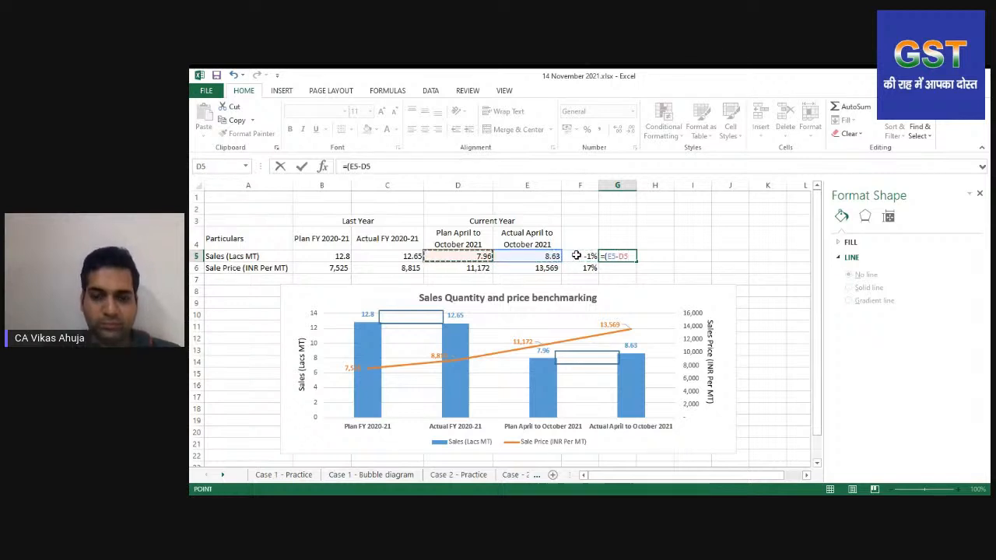
{"action": "type", "text": ")/"}
{"action": "key", "text": "Left"}
{"action": "key", "text": "Left"}
{"action": "key", "text": "Left"}
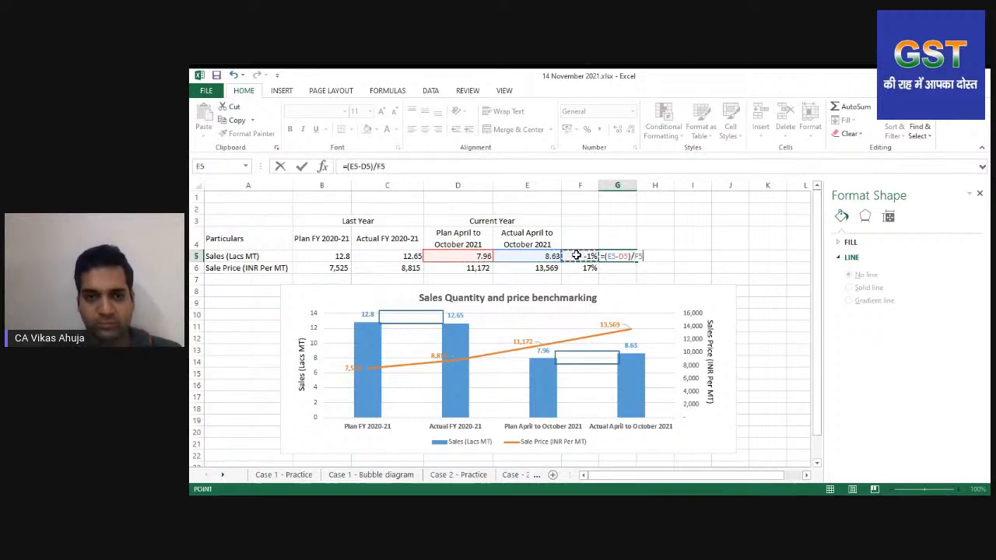
{"action": "key", "text": "Return"}
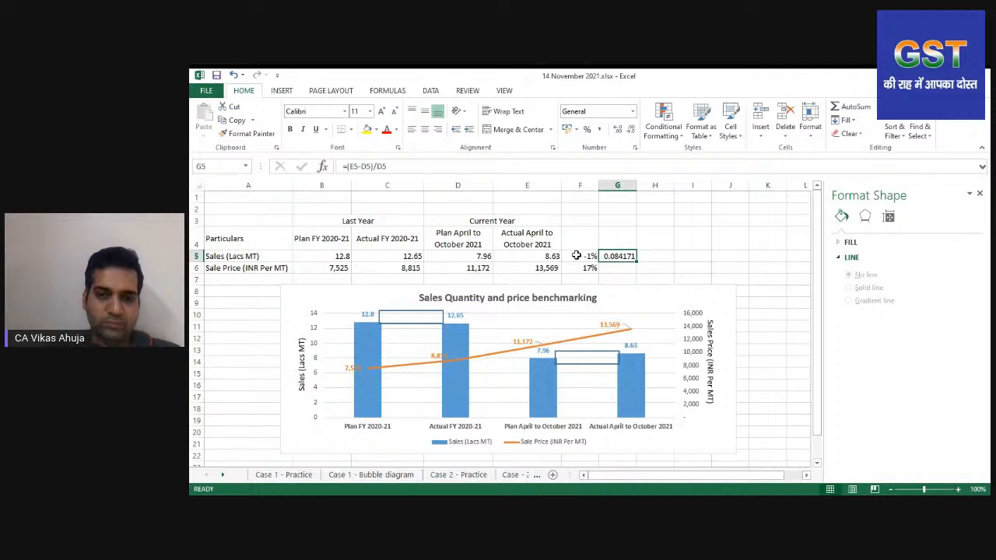
Format G5 as a percentage and copy its formula to G6 for the sale price
{"action": "key", "text": "ctrl+shift+5"}
{"action": "key", "text": "ctrl+c"}
{"action": "key", "text": "Down"}
{"action": "key", "text": "Return"}
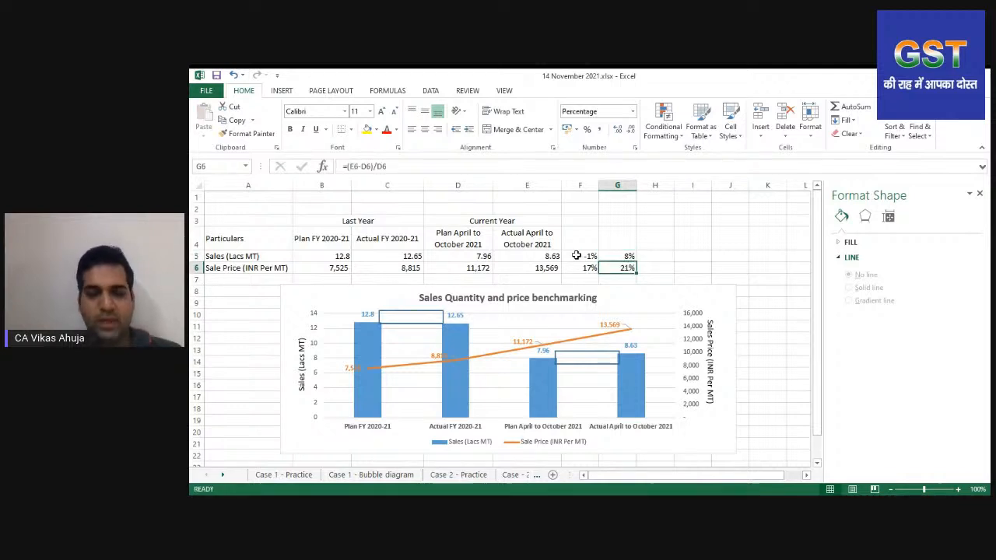
Label the rectangle between the FY 2020-21 columns -1% in bold, centred, standard red text
{"action": "left_click", "coordinate": [417, 324]}
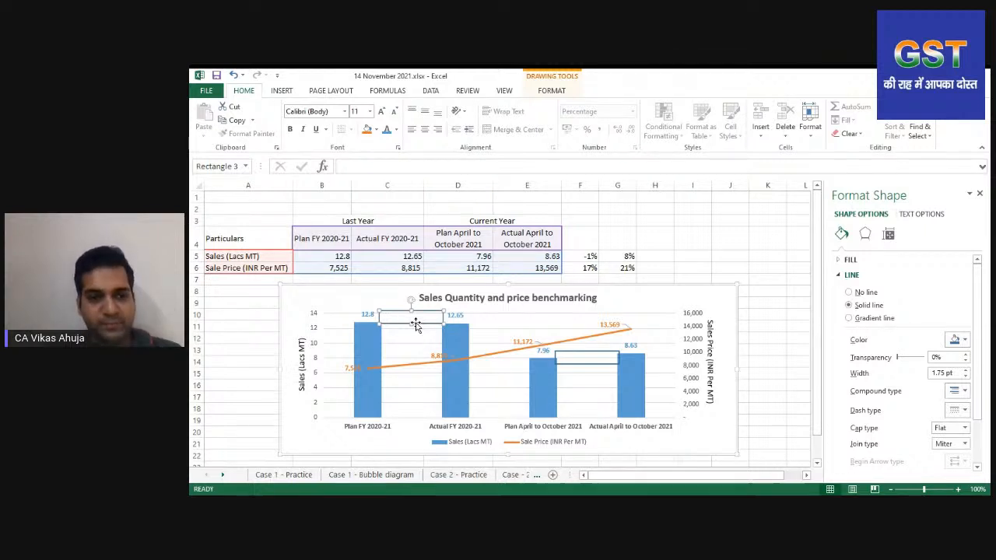
{"action": "key", "text": "ctrl+a"}
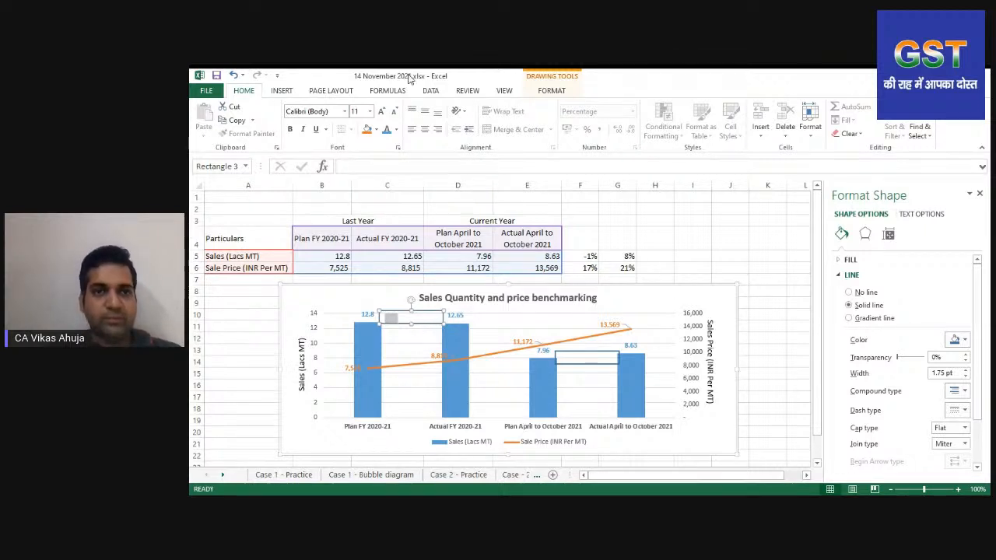
{"action": "left_click", "coordinate": [397, 134]}
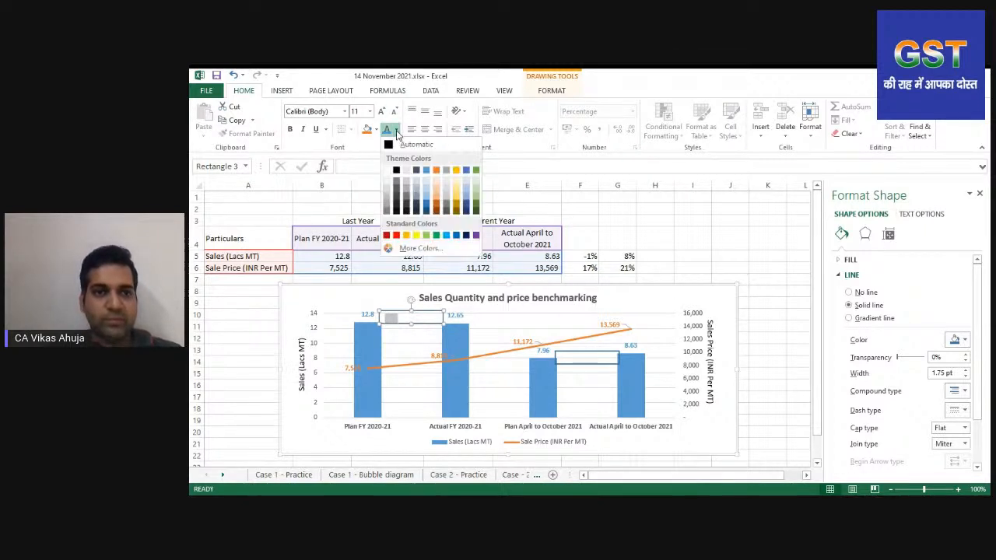
{"action": "left_click", "coordinate": [395, 234]}
{"action": "key", "text": "ctrl+e"}
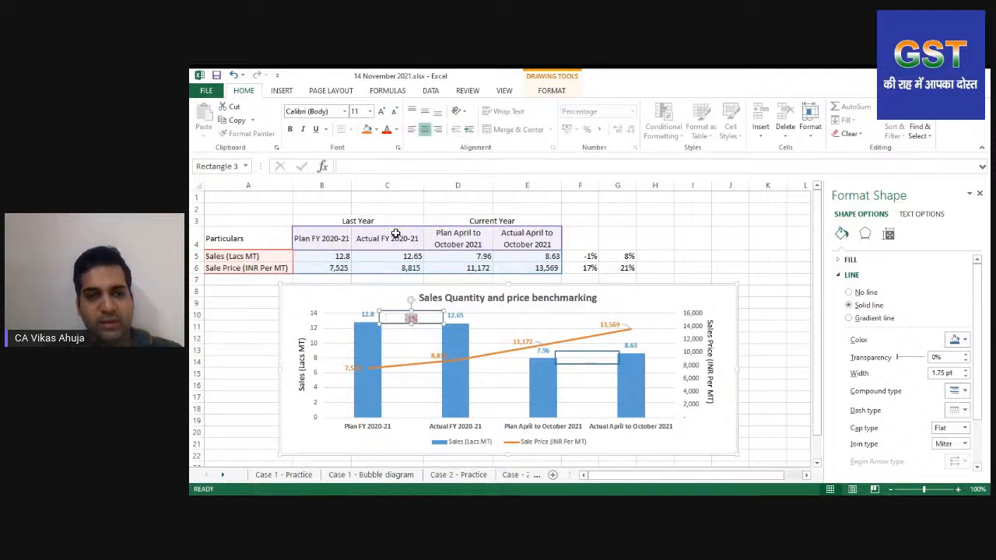
{"action": "key", "text": "ctrl+b"}
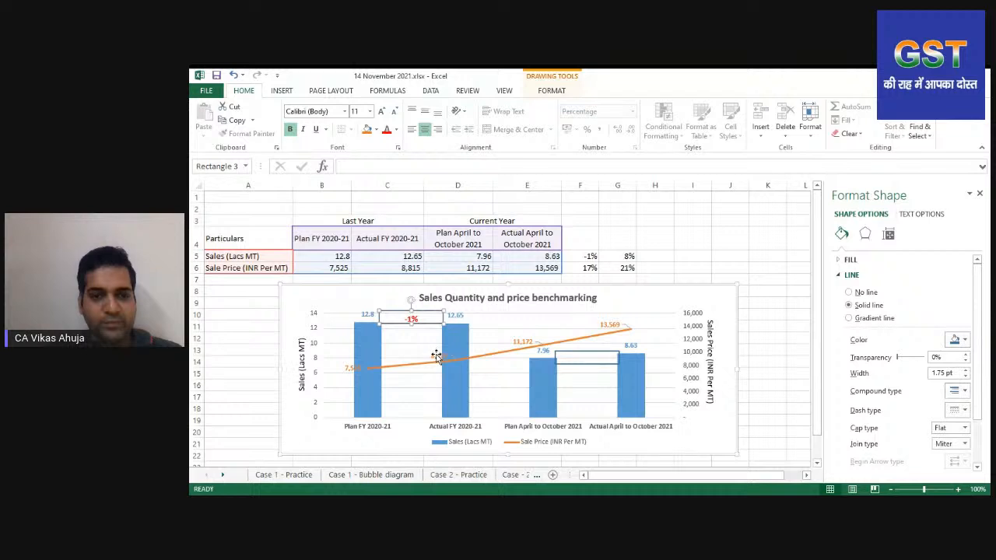
{"action": "key", "text": "Escape"}
{"action": "key", "text": "Escape"}
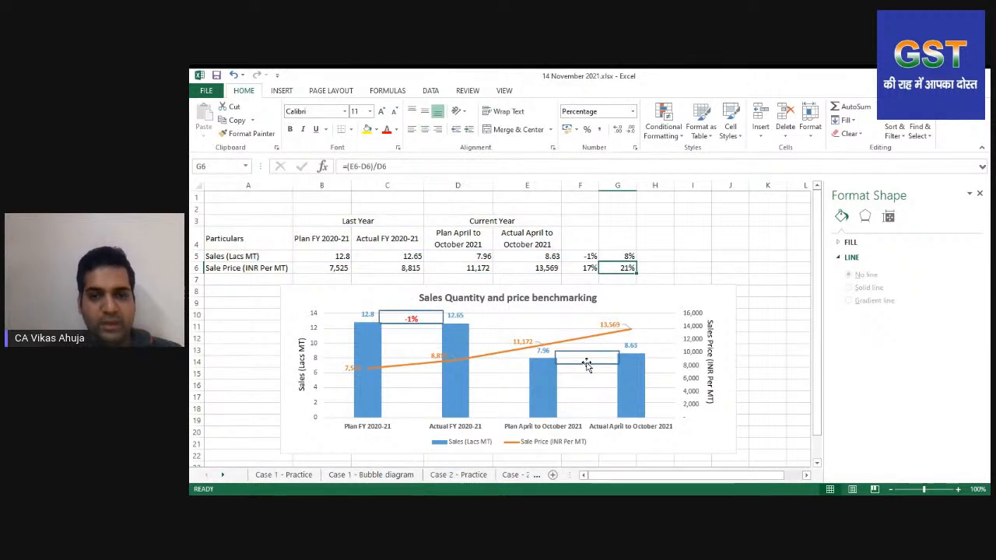
Label the rectangle between the April to October 2021 columns +8% in bold green text, centred horizontally and middle-aligned vertically
{"action": "left_click", "coordinate": [586, 362]}
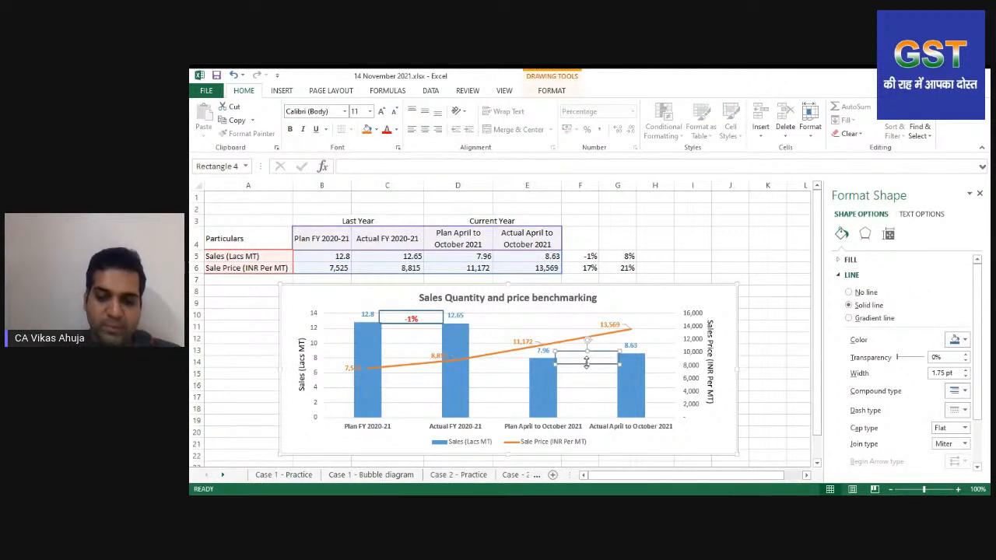
{"action": "type", "text": "8%"}
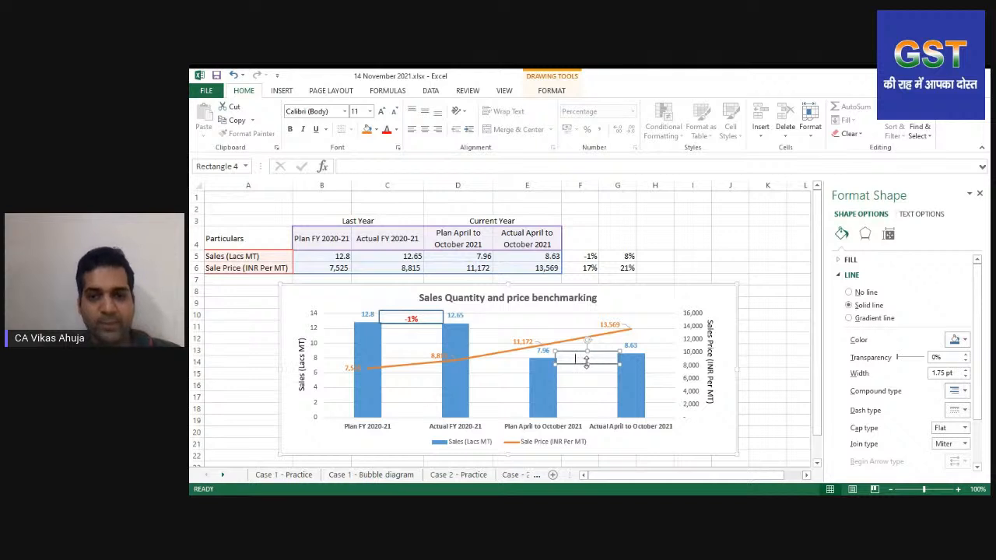
{"action": "key", "text": "shift+Left"}
{"action": "key", "text": "shift+Left"}
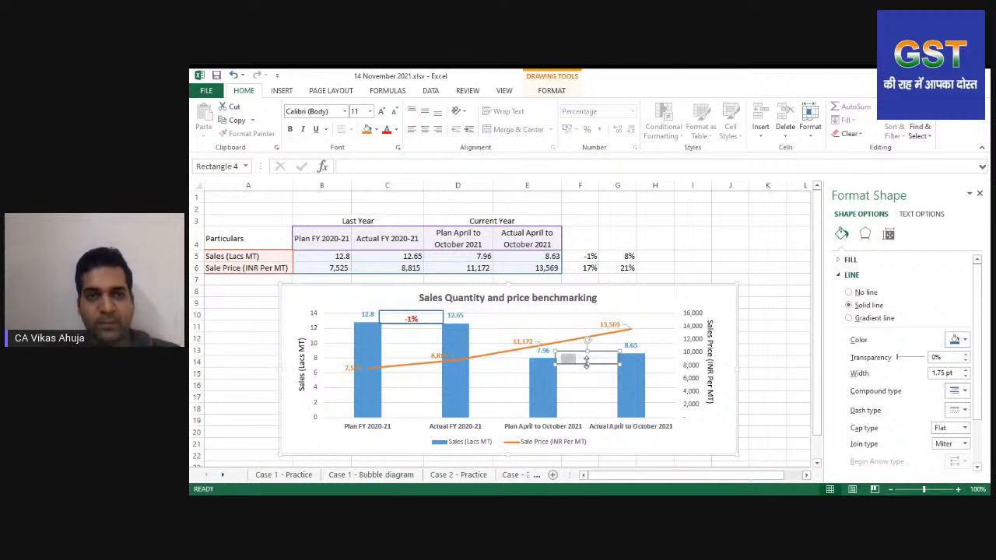
{"action": "left_click", "coordinate": [396, 129]}
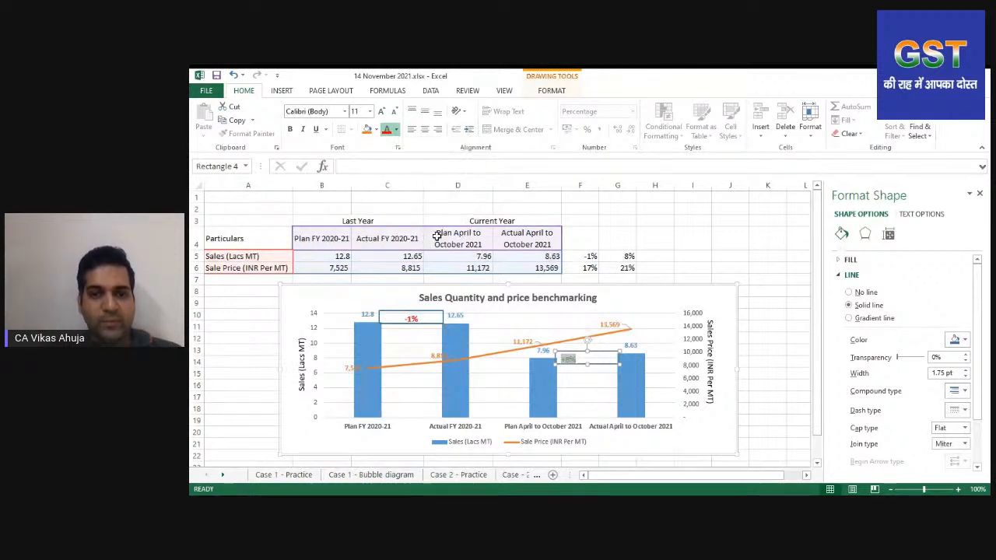
{"action": "left_click", "coordinate": [425, 234]}
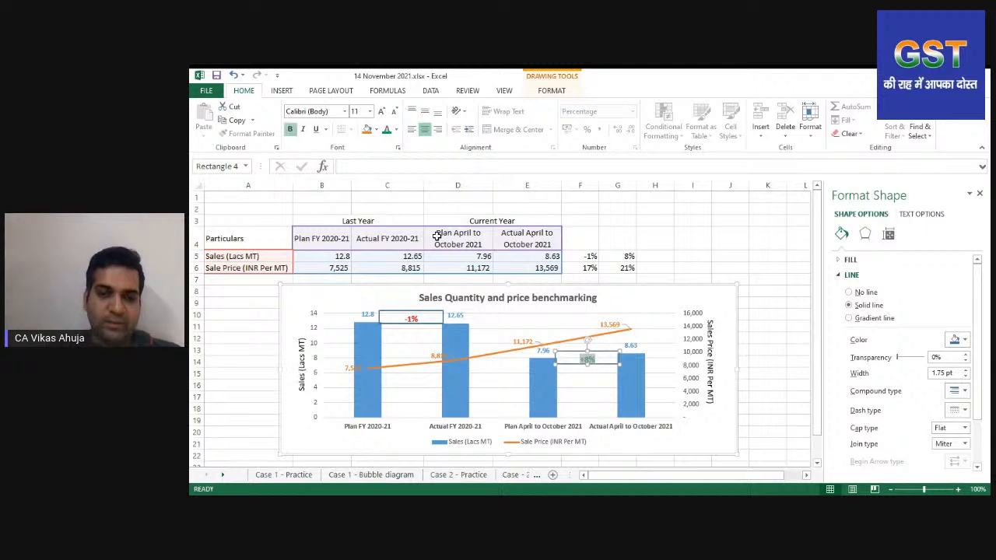
{"action": "key", "text": "Escape"}
{"action": "key", "text": "Escape"}
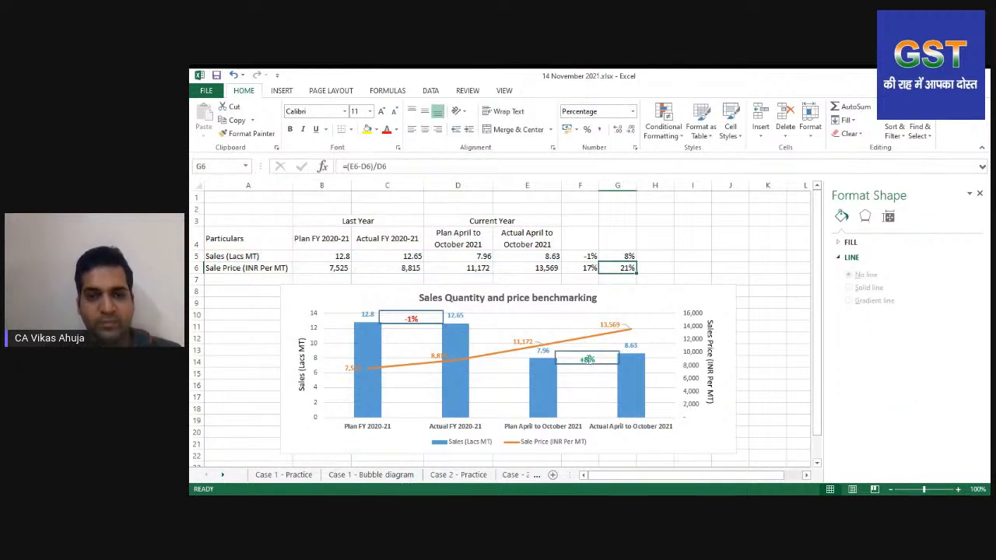
{"action": "left_click", "coordinate": [589, 359]}
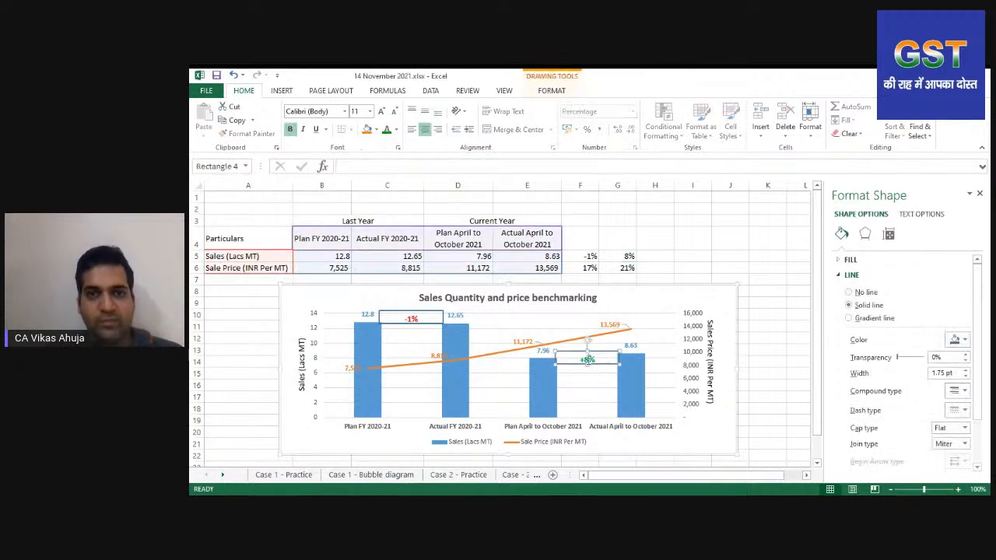
{"action": "left_click", "coordinate": [424, 111]}
Duplicate the -1% rectangle twice and place tilted copies along the sale price line in the FY 2020-21 and April to October 2021 segments
{"action": "left_click", "coordinate": [410, 312]}
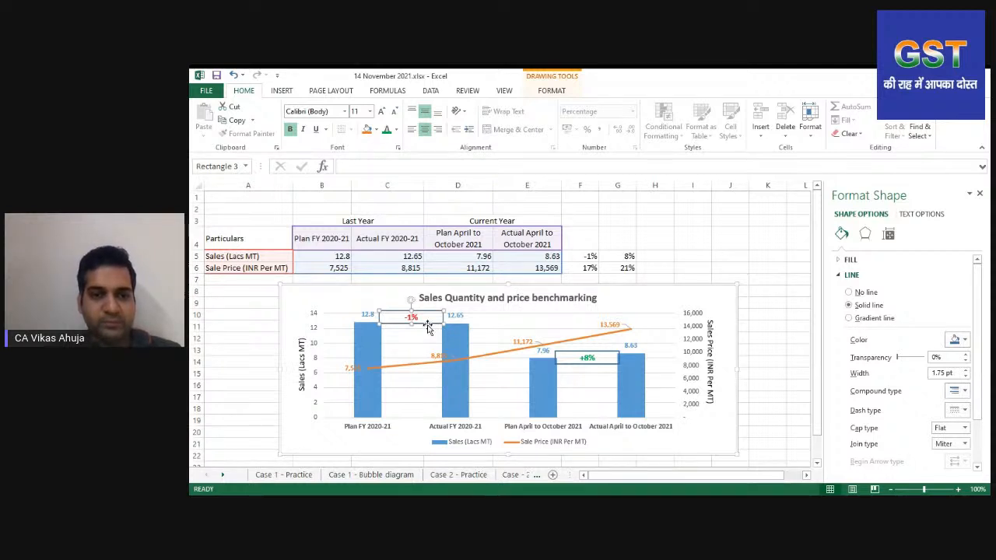
{"action": "key", "text": "ctrl+c"}
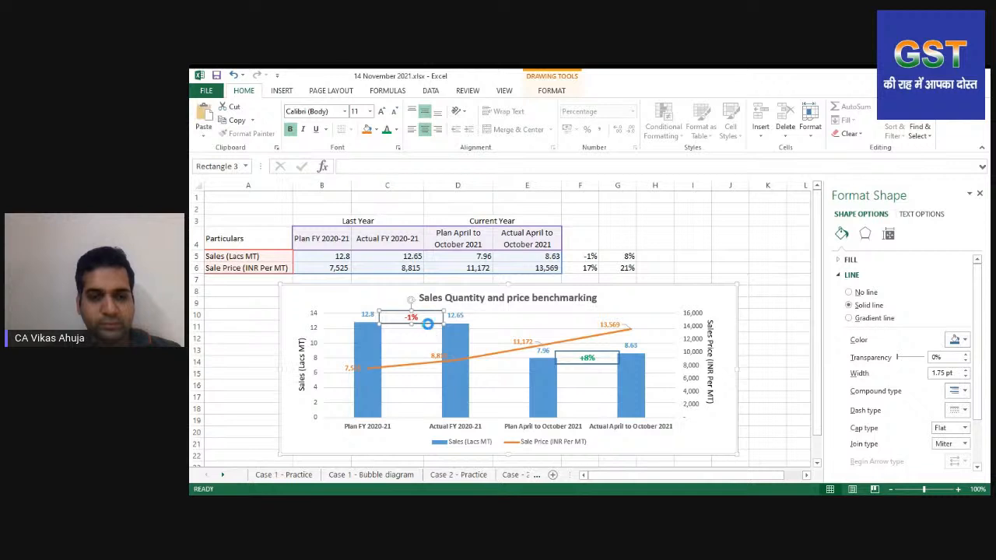
{"action": "key", "text": "ctrl+v"}
{"action": "left_click_drag", "start_coordinate": [337, 304], "coordinate": [417, 352]}
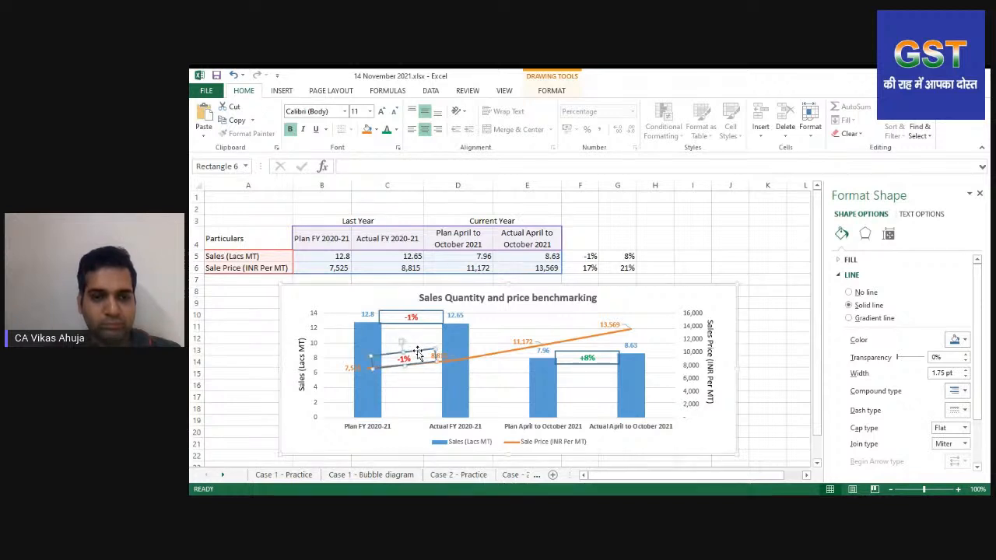
{"action": "left_click", "coordinate": [849, 260]}
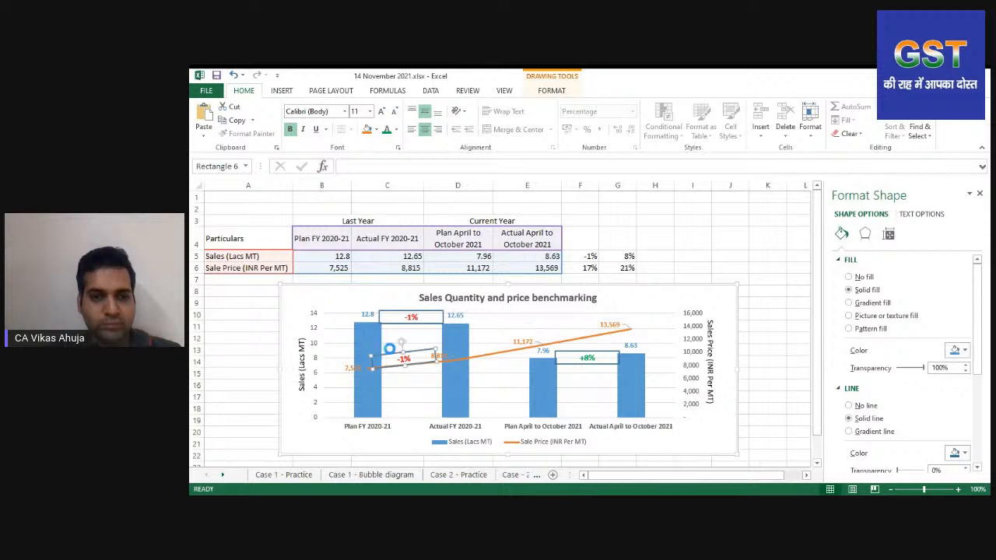
{"action": "key", "text": "ctrl+v"}
{"action": "left_click_drag", "start_coordinate": [339, 299], "coordinate": [588, 341]}
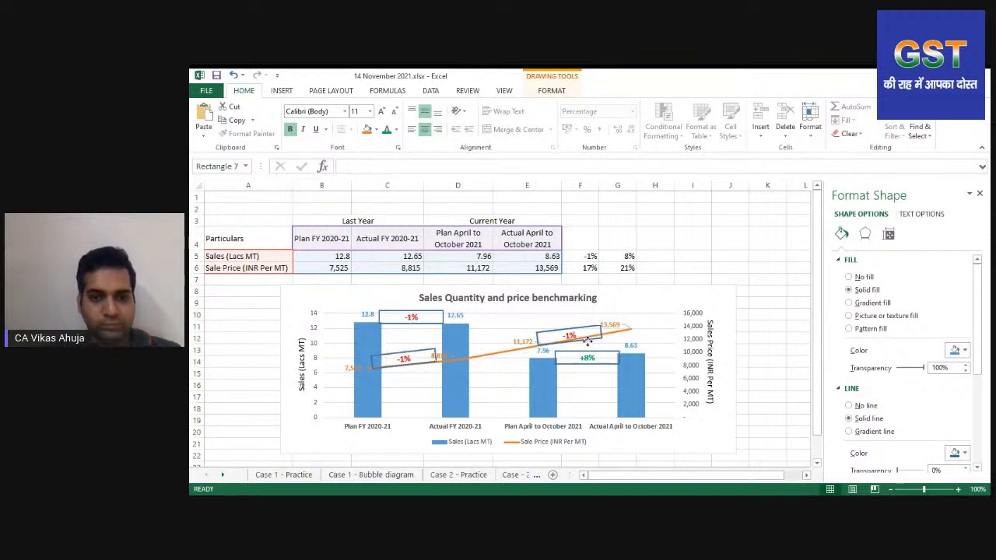
Change the tilted FY 2020-21 rectangle's text to +17% in green and remove its outline
{"action": "left_click", "coordinate": [406, 356]}
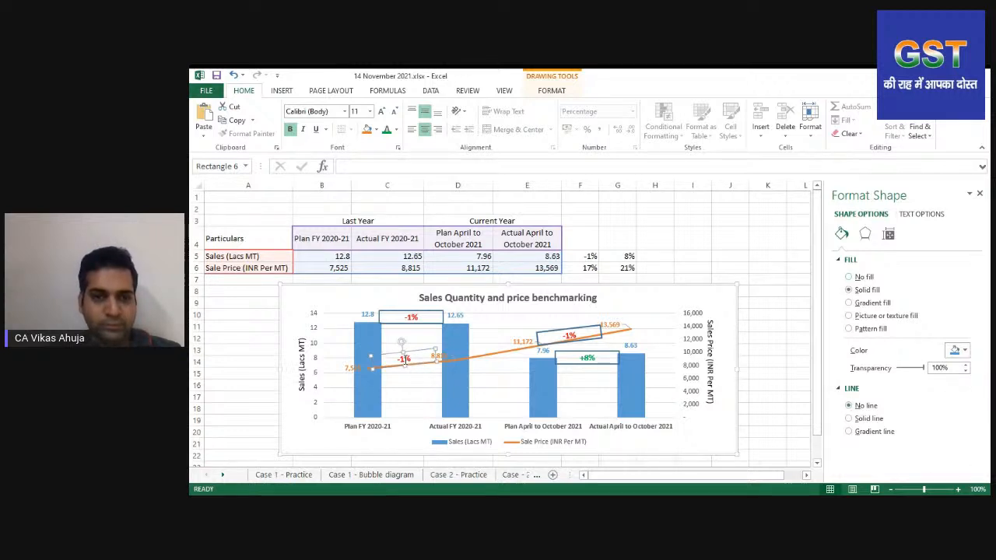
{"action": "type", "text": "+17"}
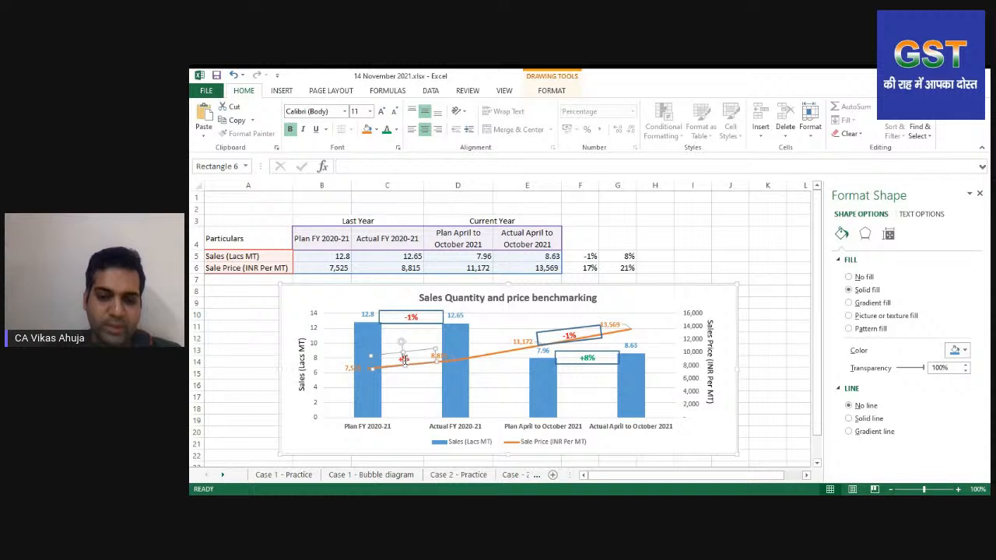
{"action": "type", "text": "%"}
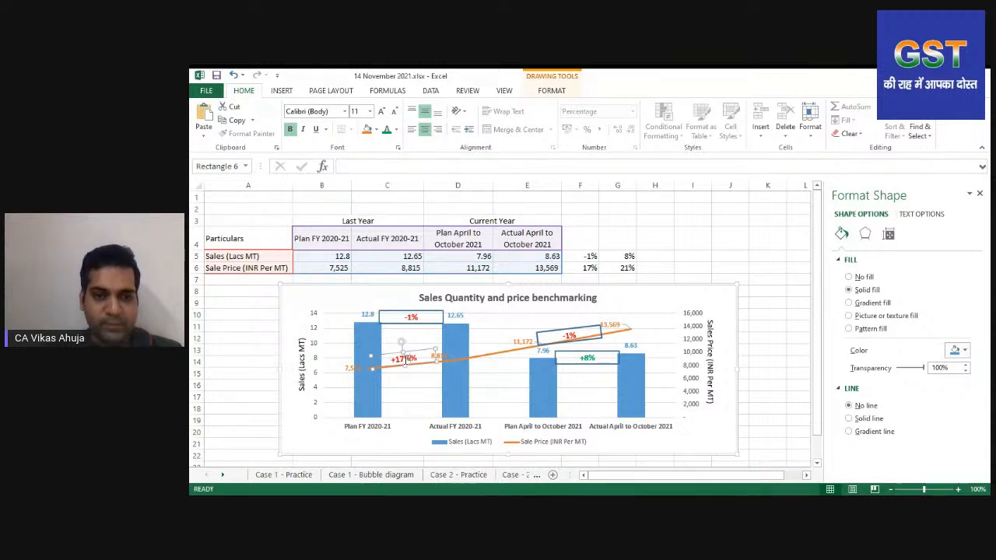
{"action": "key", "text": "BackSpace"}
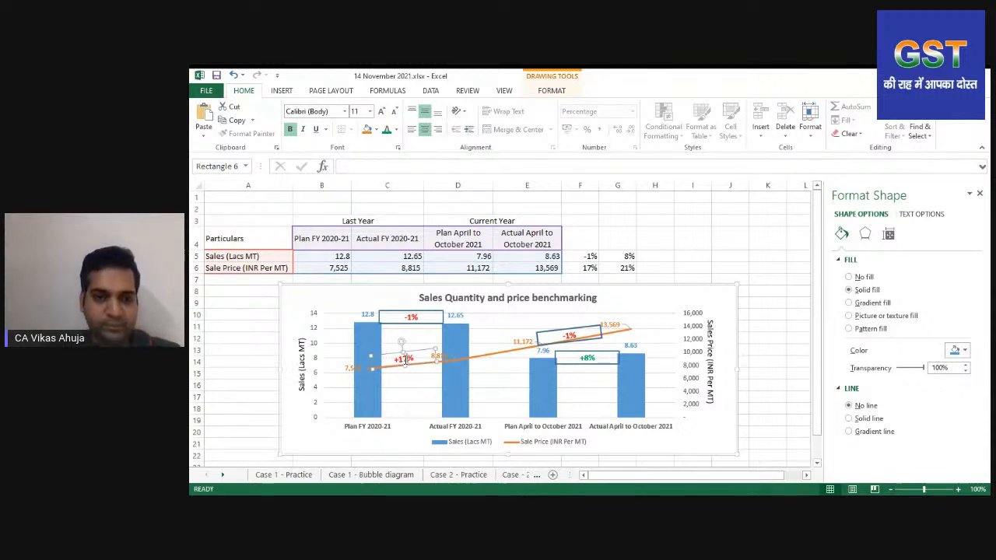
{"action": "left_click", "coordinate": [387, 131]}
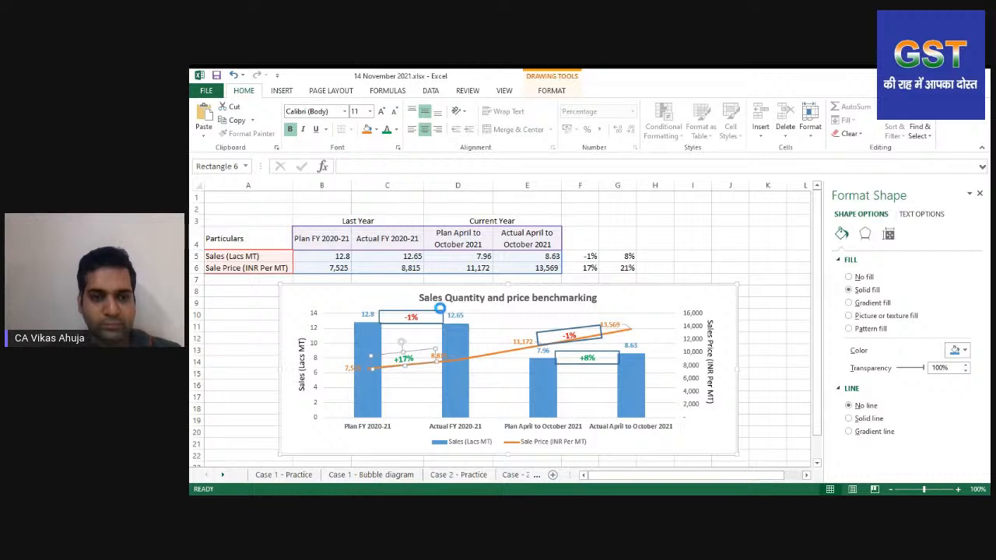
{"action": "key", "text": "ctrl+c"}
{"action": "key", "text": "ctrl+v"}
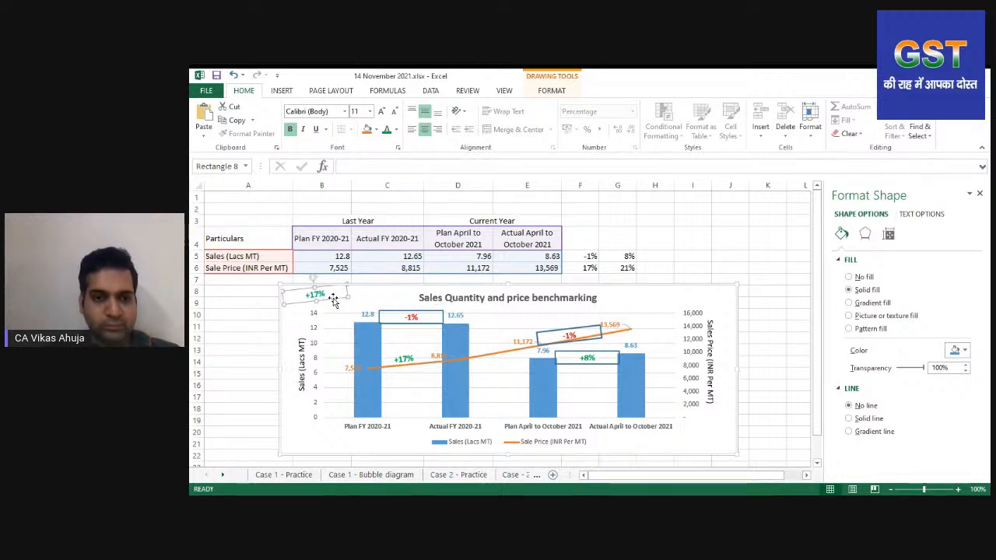
{"action": "key", "text": "Delete"}
Change the tilted April to October 2021 rectangle's text to +21% in green and remove its outline
{"action": "left_click", "coordinate": [570, 335]}
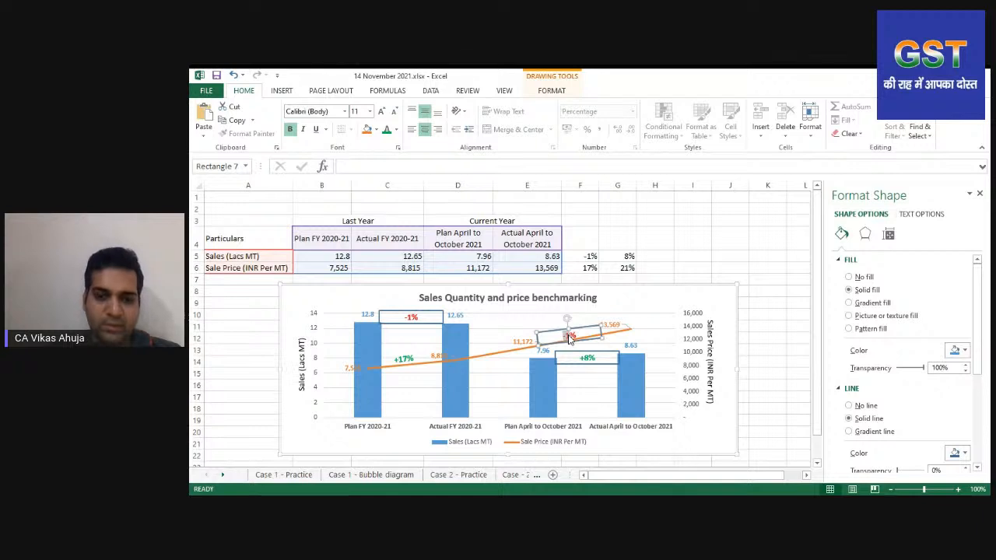
{"action": "type", "text": "+21%"}
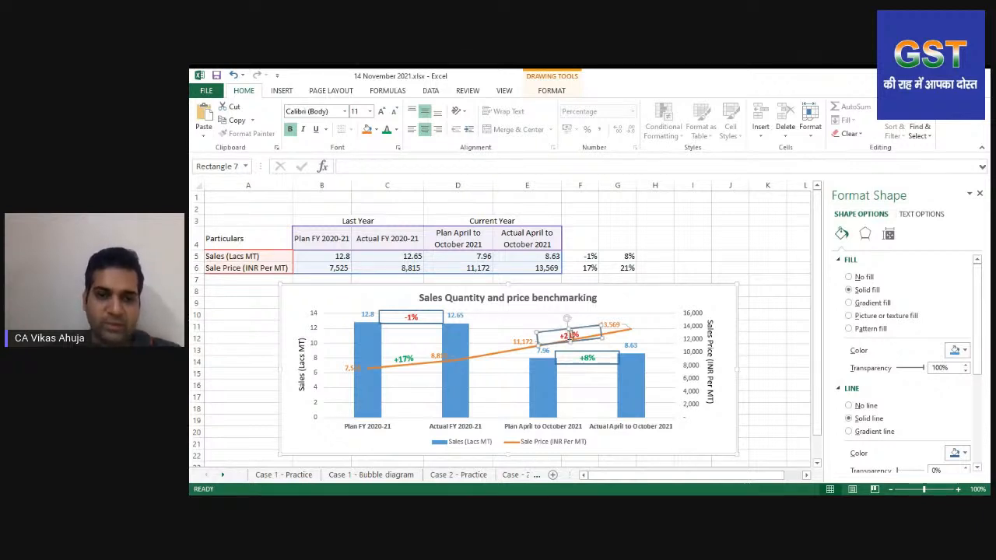
{"action": "left_click", "coordinate": [387, 130]}
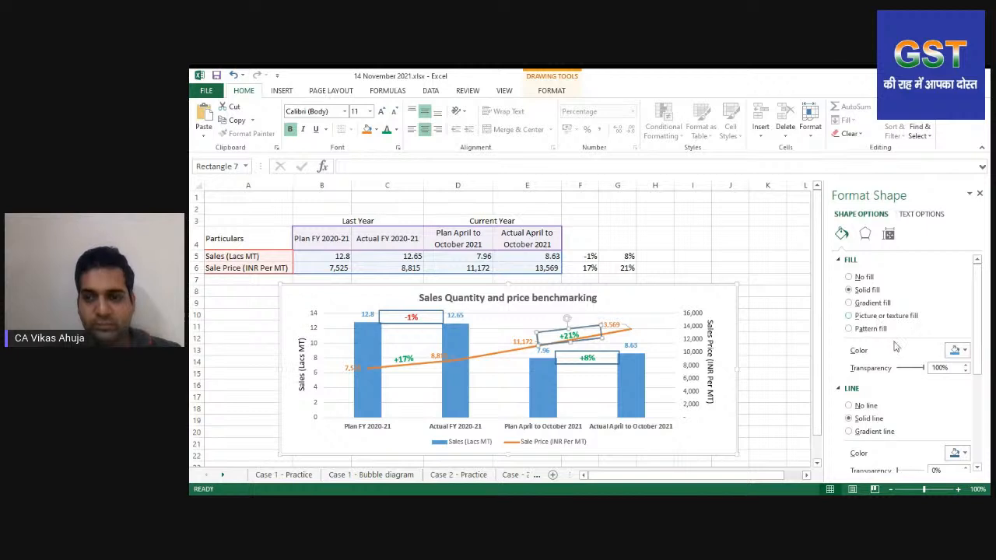
{"action": "left_click", "coordinate": [860, 405]}
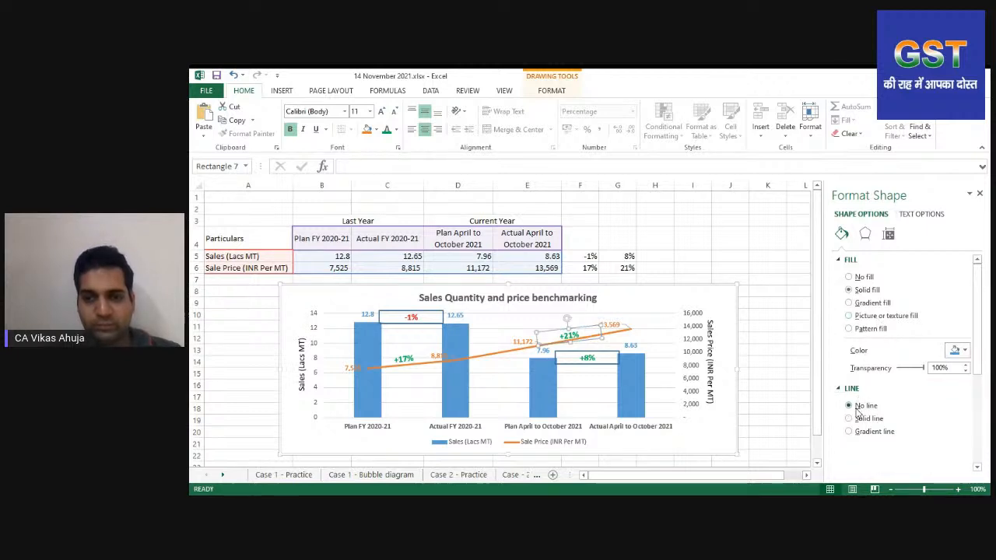
{"action": "key", "text": "Escape"}
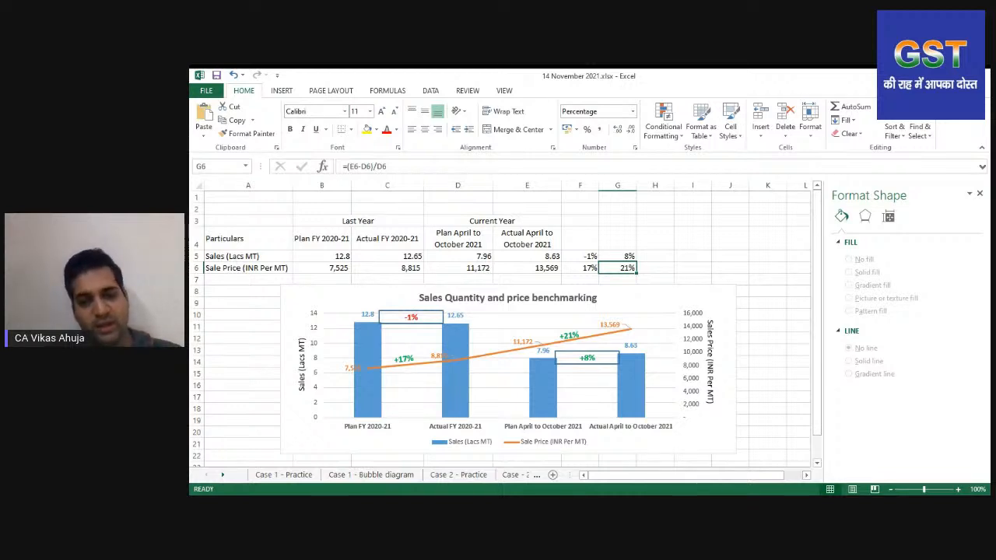
{"action": "key", "text": "alt+Tab"}
{"action": "key", "text": "alt+Tab"}
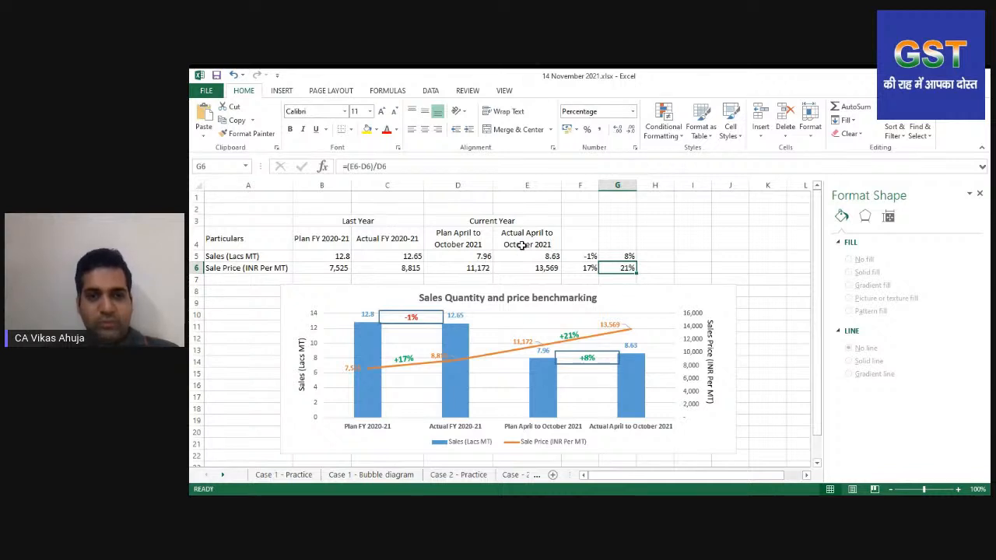
Delete the annotated chart and insert a new clustered column chart from the data in A4:E6
{"action": "left_click", "coordinate": [706, 294]}
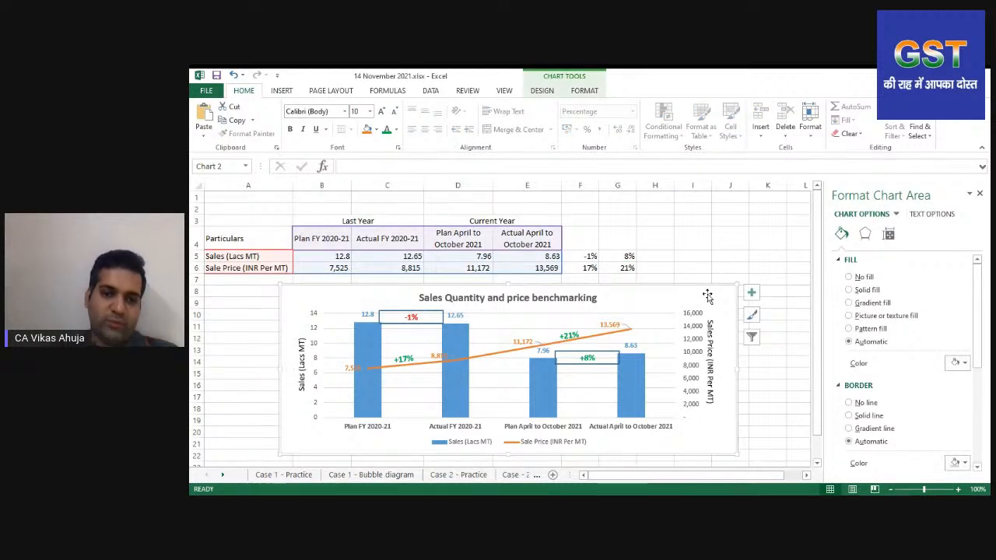
{"action": "key", "text": "Delete"}
{"action": "key", "text": "Home"}
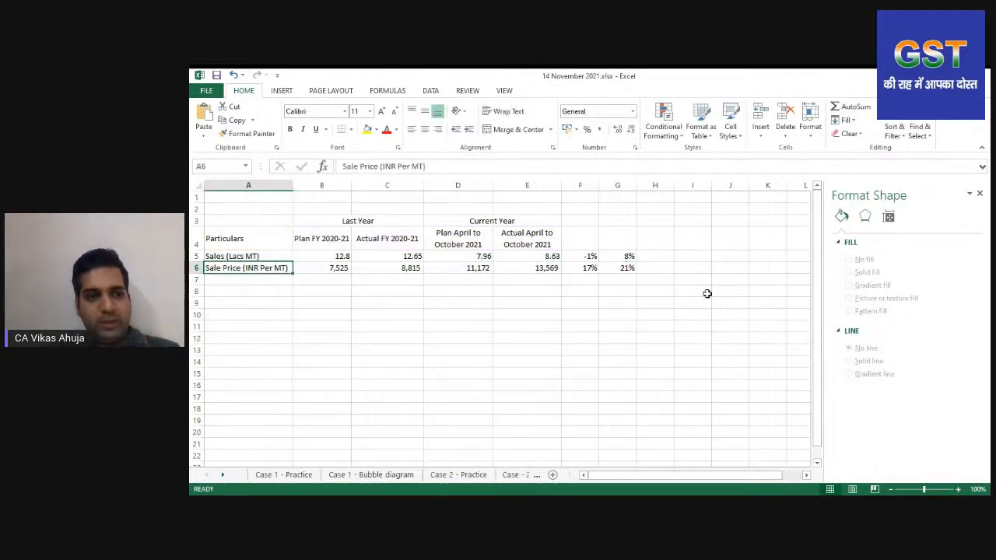
{"action": "key", "text": "Up"}
{"action": "key", "text": "Up"}
{"action": "key", "text": "ctrl+shift+Right"}
{"action": "key", "text": "ctrl+shift+Down"}
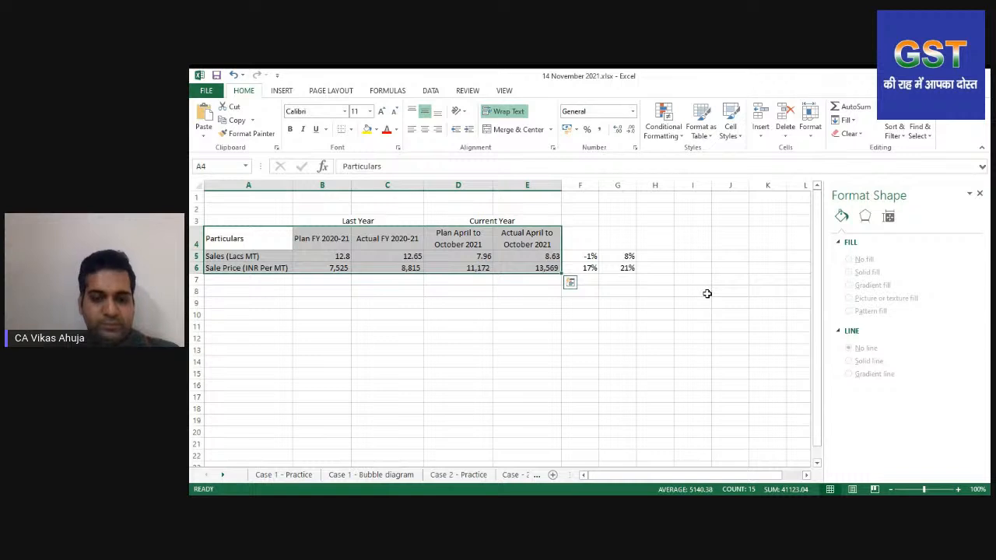
{"action": "left_click", "coordinate": [282, 91]}
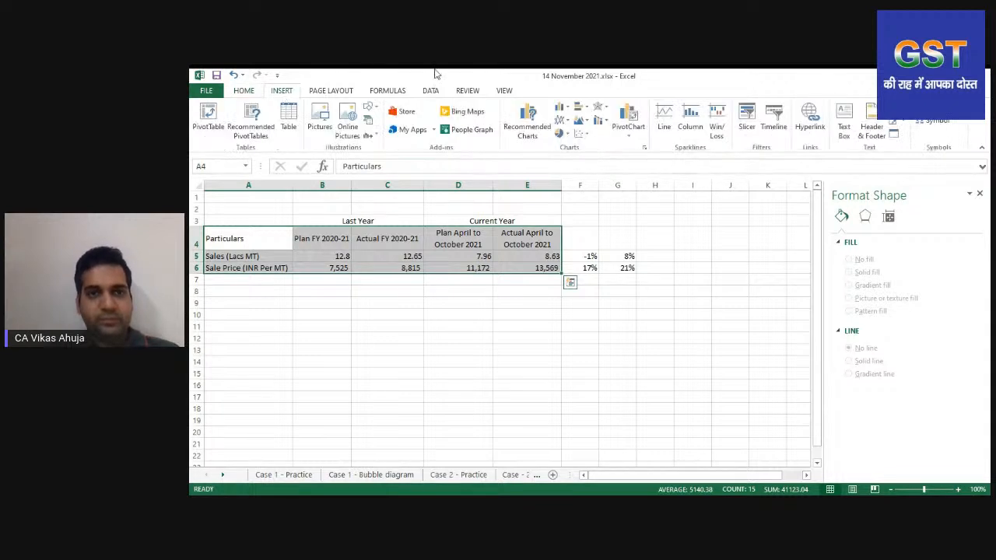
{"action": "left_click", "coordinate": [562, 108]}
{"action": "left_click", "coordinate": [572, 140]}
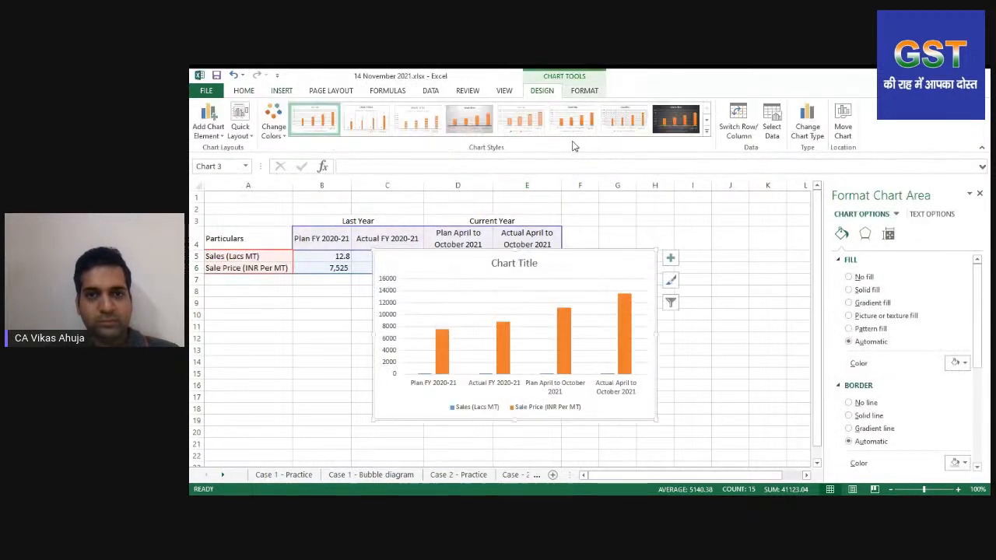
Convert the chart to a combo with Sale Price as a line on the secondary axis, and move it below the data table
{"action": "right_click", "coordinate": [416, 266]}
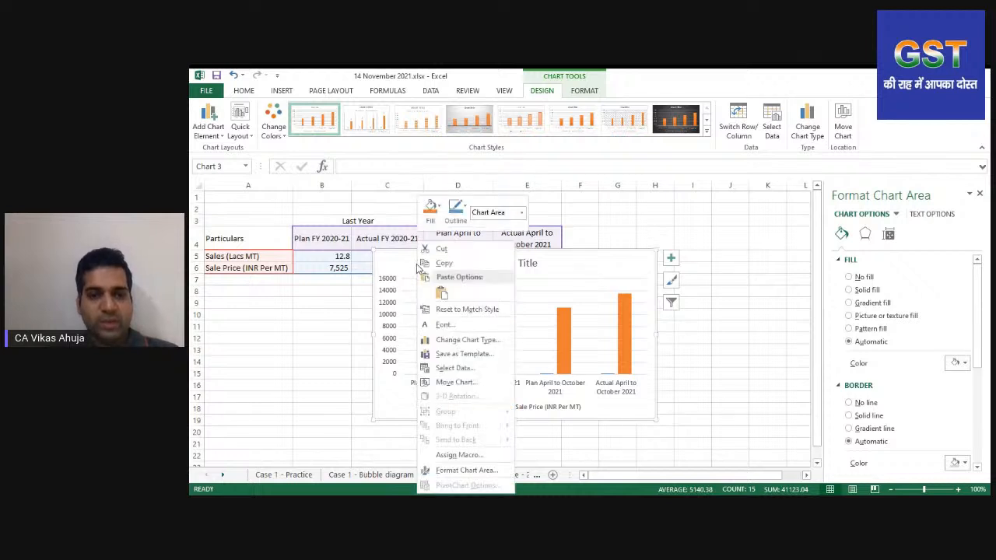
{"action": "left_click", "coordinate": [469, 341]}
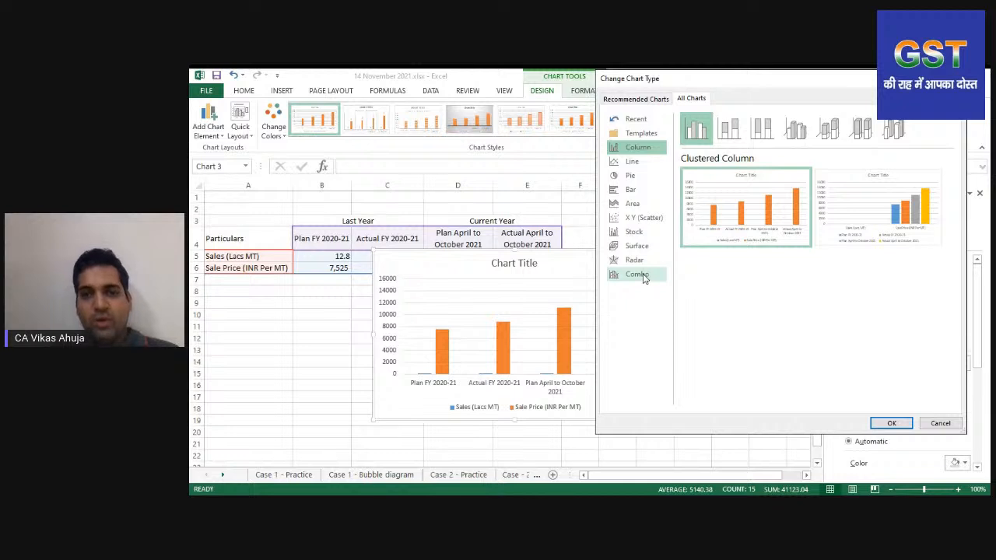
{"action": "left_click", "coordinate": [641, 277]}
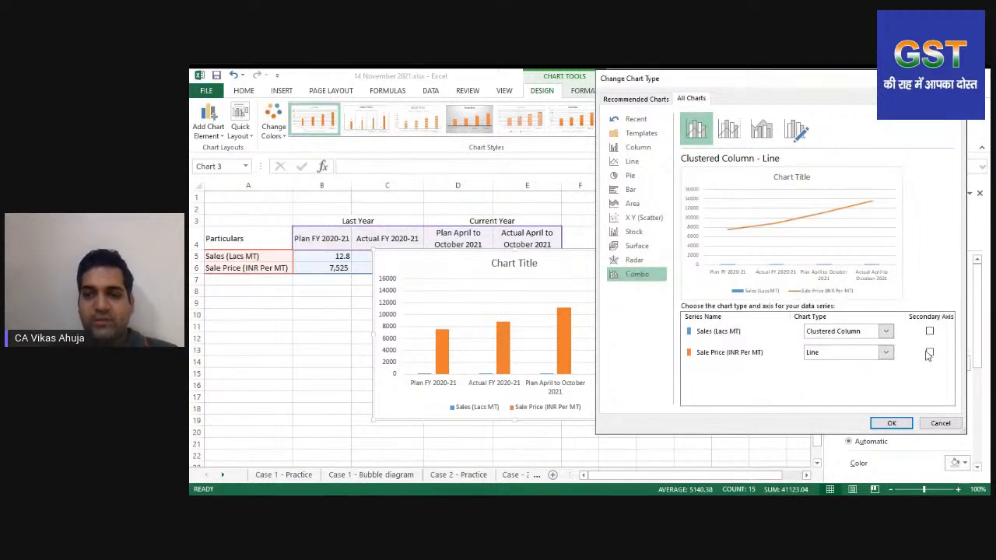
{"action": "left_click", "coordinate": [929, 354]}
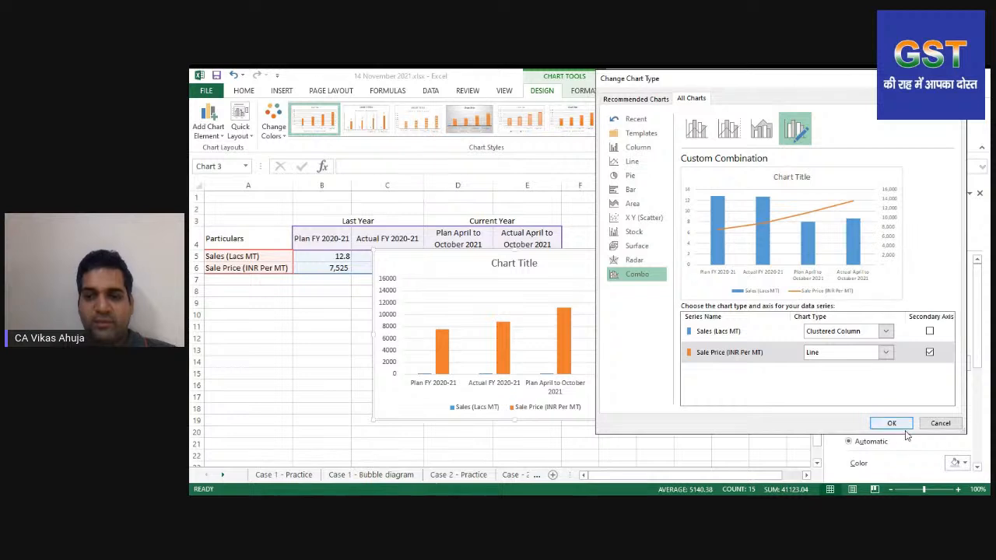
{"action": "left_click", "coordinate": [891, 423]}
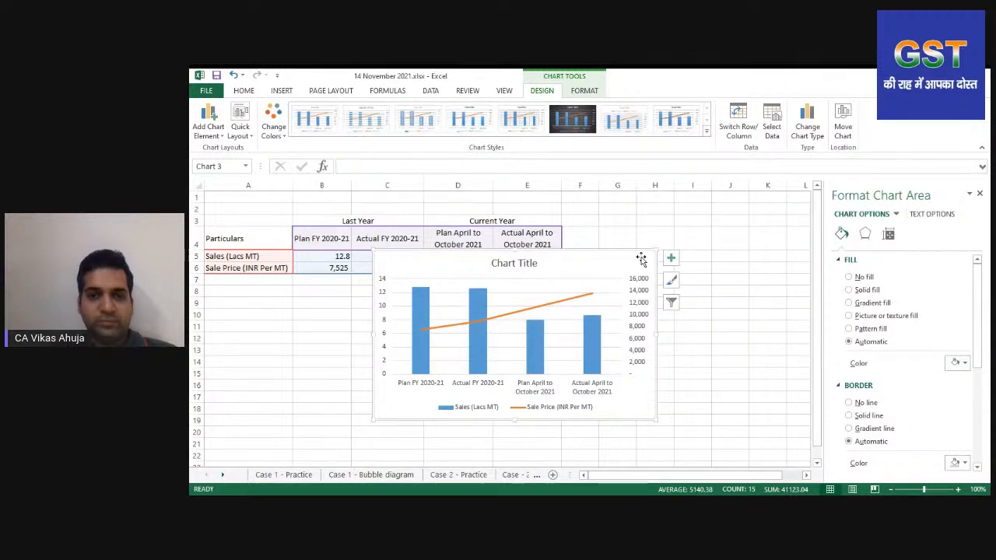
{"action": "mouse_move", "coordinate": [640, 257]}
{"action": "left_mouse_down"}
{"action": "mouse_move", "coordinate": [644, 272]}
{"action": "mouse_move", "coordinate": [621, 281]}
{"action": "left_mouse_up"}
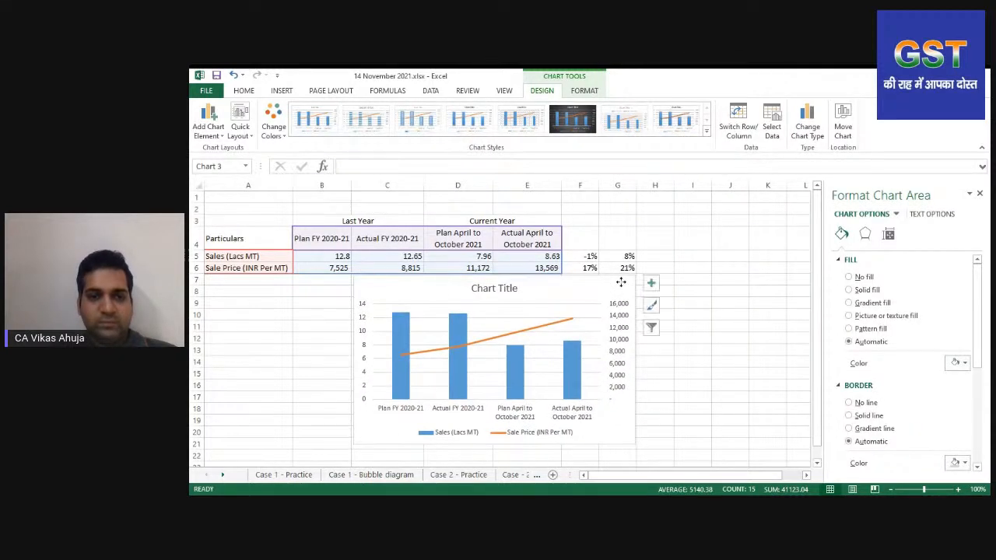
Change the chart title to "Sales Quantity and price benchmarking" and make it bold
{"action": "left_click", "coordinate": [482, 290]}
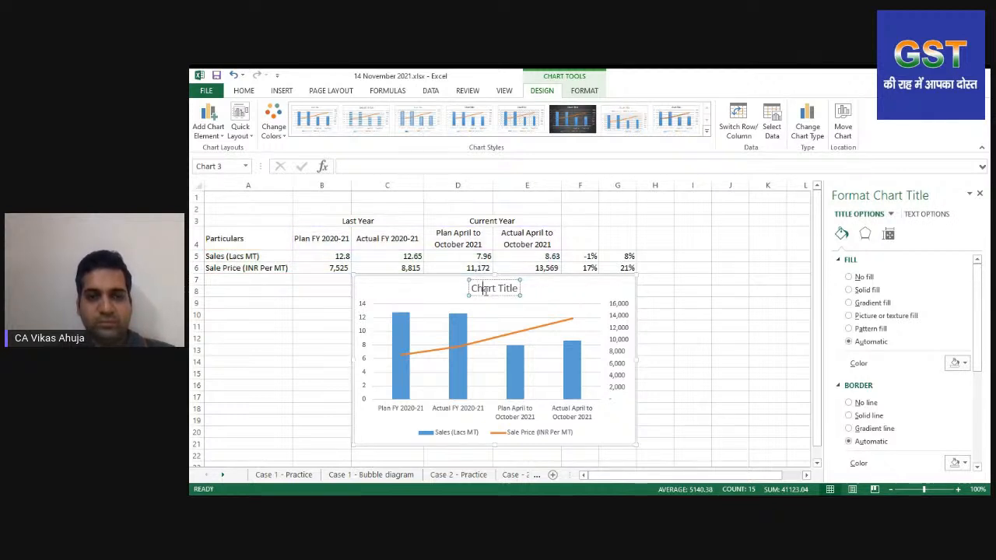
{"action": "double_click", "coordinate": [490, 290]}
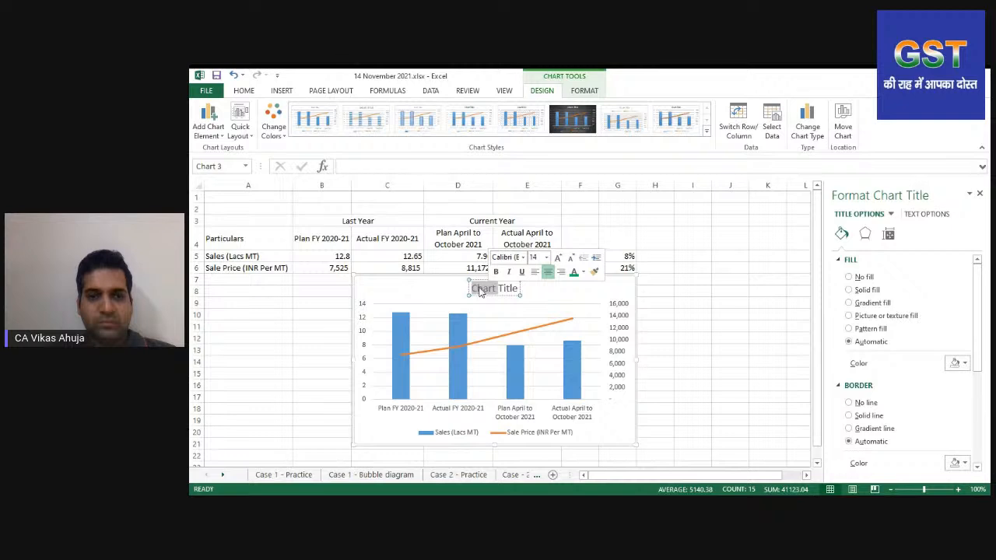
{"action": "type", "text": "S"}
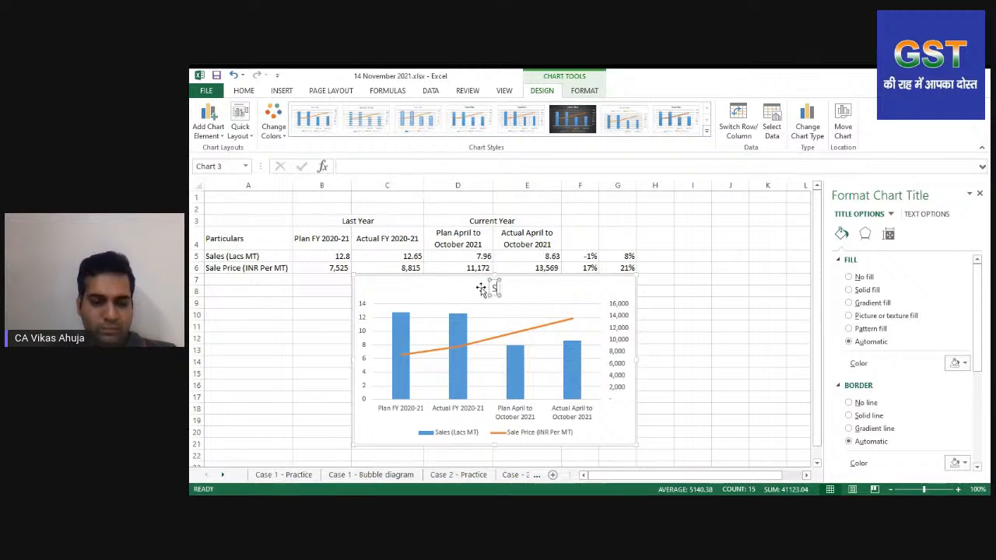
{"action": "type", "text": "ales"}
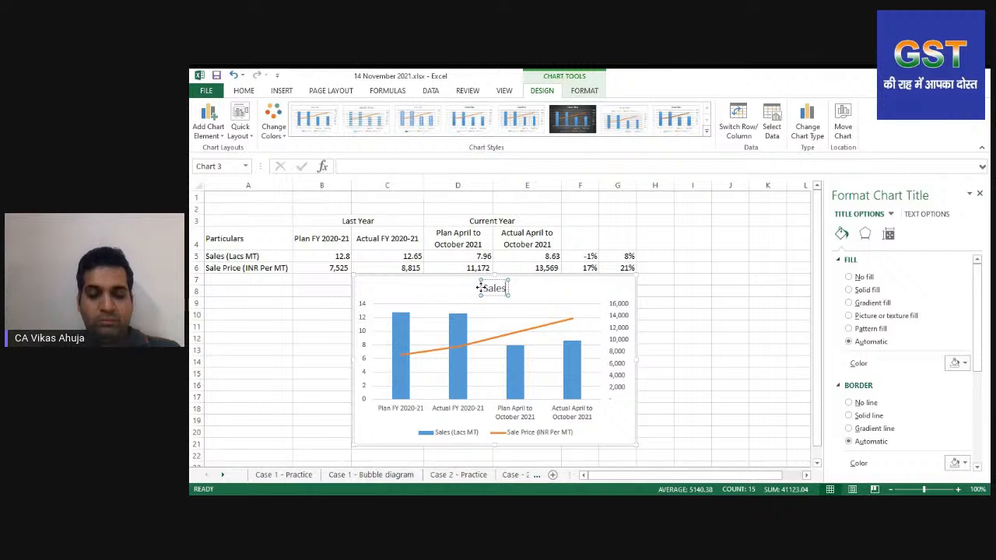
{"action": "type", "text": " Quantity and"}
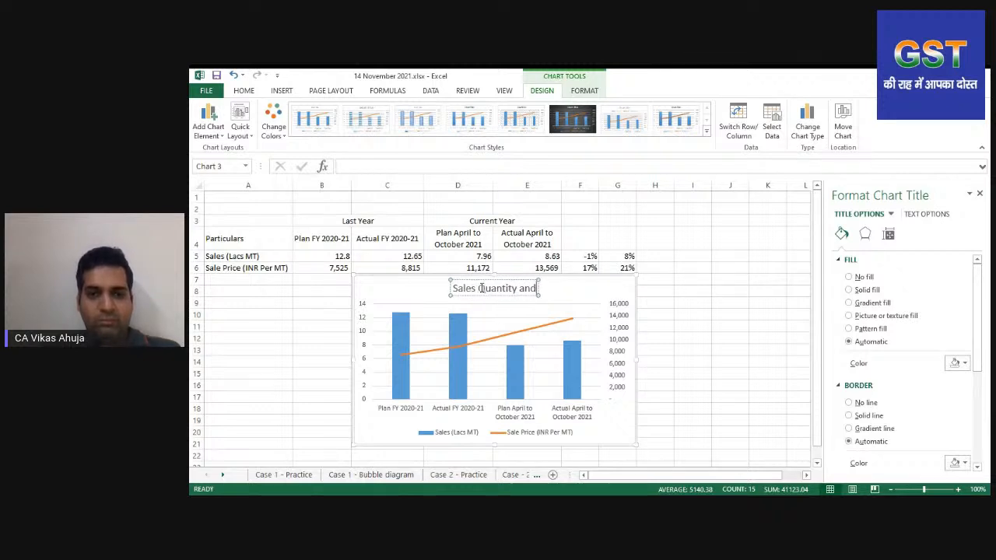
{"action": "type", "text": " price bench"}
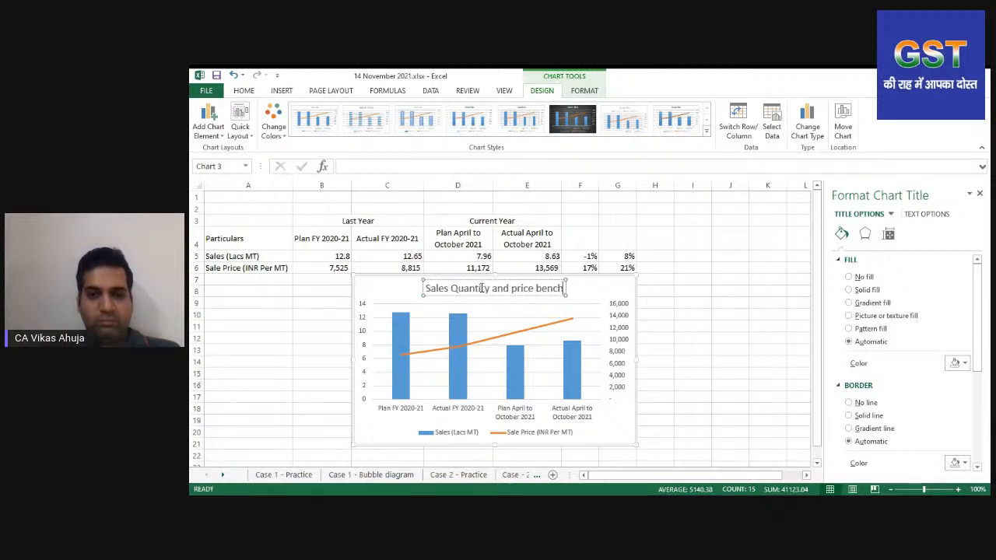
{"action": "type", "text": "marking"}
{"action": "key", "text": "Escape"}
{"action": "key", "text": "ctrl+b"}
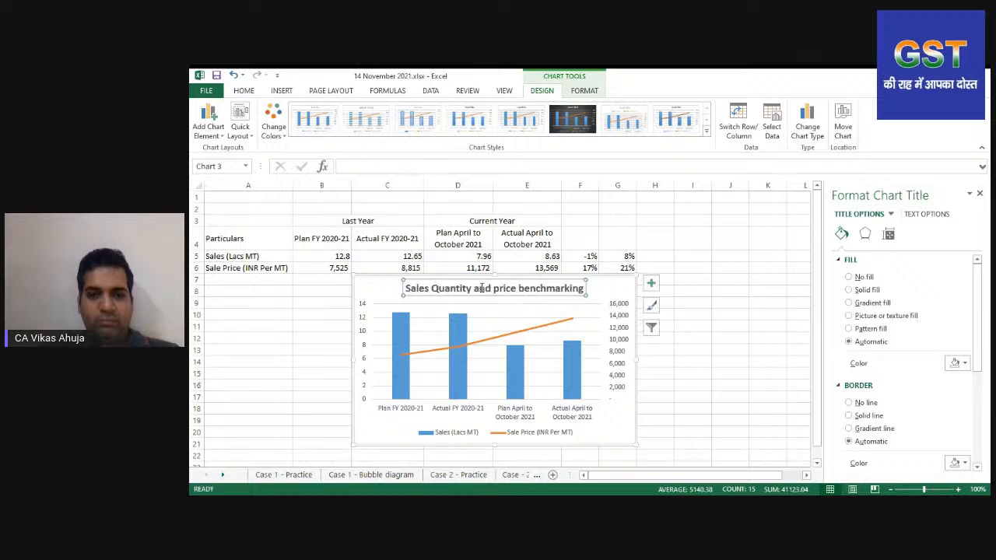
Widen the chart to span about columns B to J and narrow its plot area to leave room outside both value axes
{"action": "left_click_drag", "start_coordinate": [638, 358], "coordinate": [744, 357]}
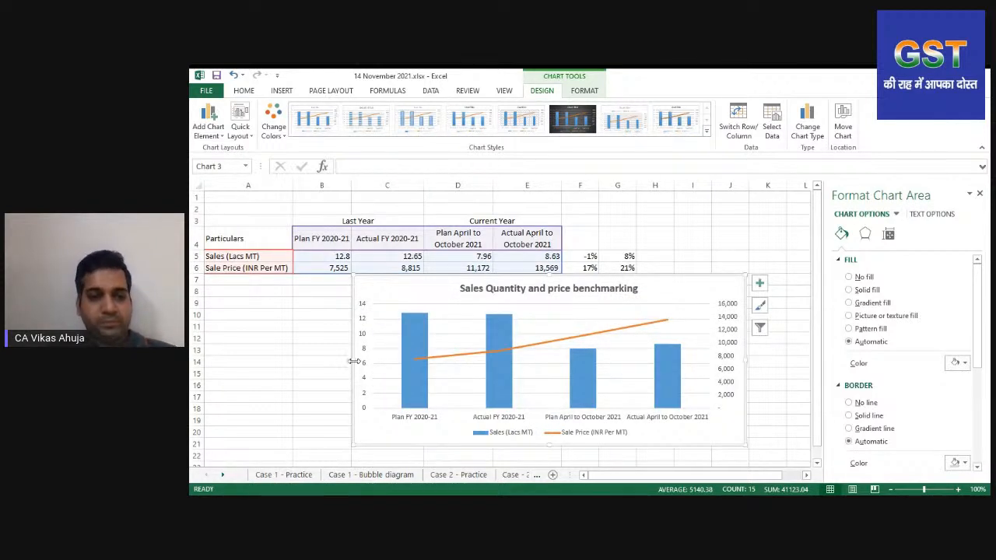
{"action": "left_click_drag", "start_coordinate": [333, 359], "coordinate": [288, 354]}
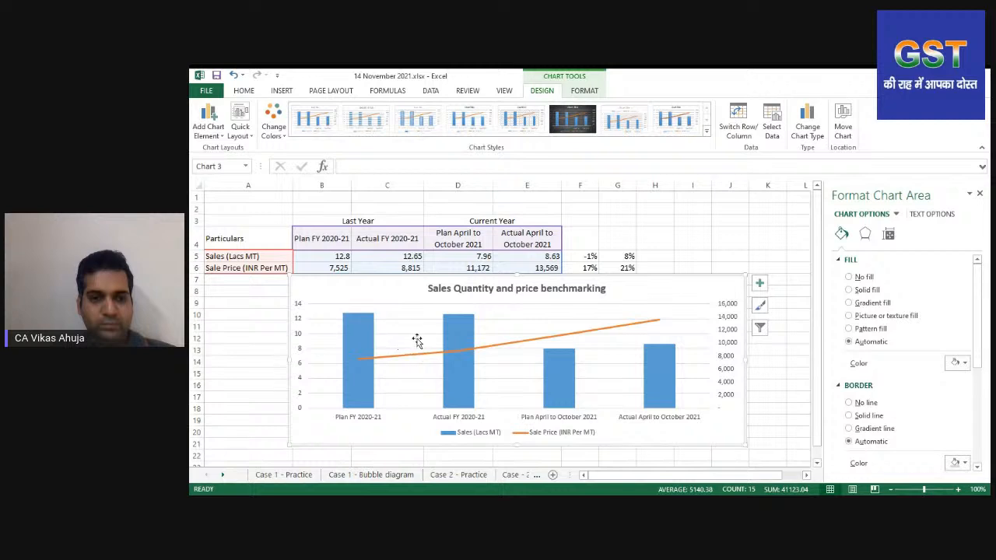
{"action": "left_click", "coordinate": [393, 347]}
{"action": "left_click", "coordinate": [335, 337]}
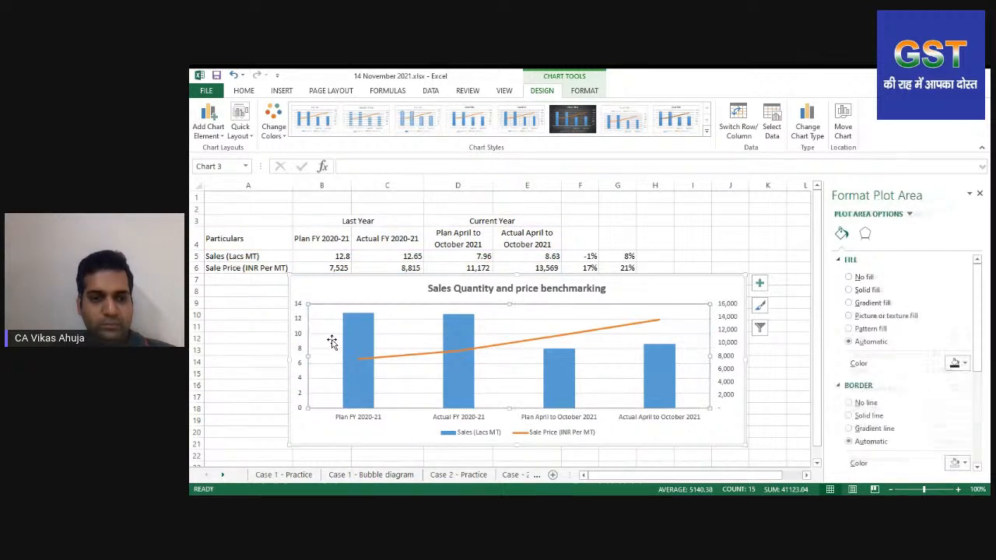
{"action": "left_click_drag", "start_coordinate": [307, 357], "coordinate": [333, 355]}
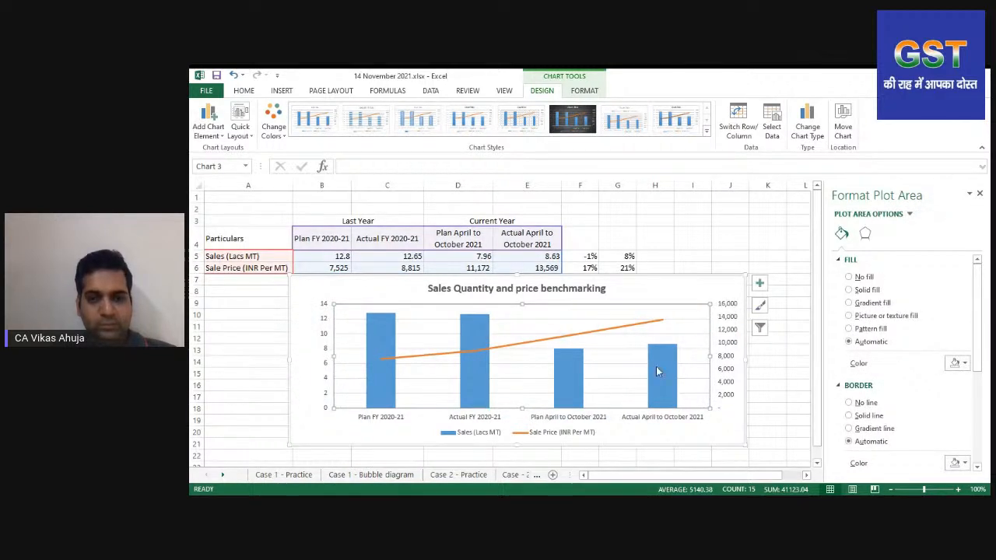
{"action": "left_click_drag", "start_coordinate": [708, 356], "coordinate": [661, 355]}
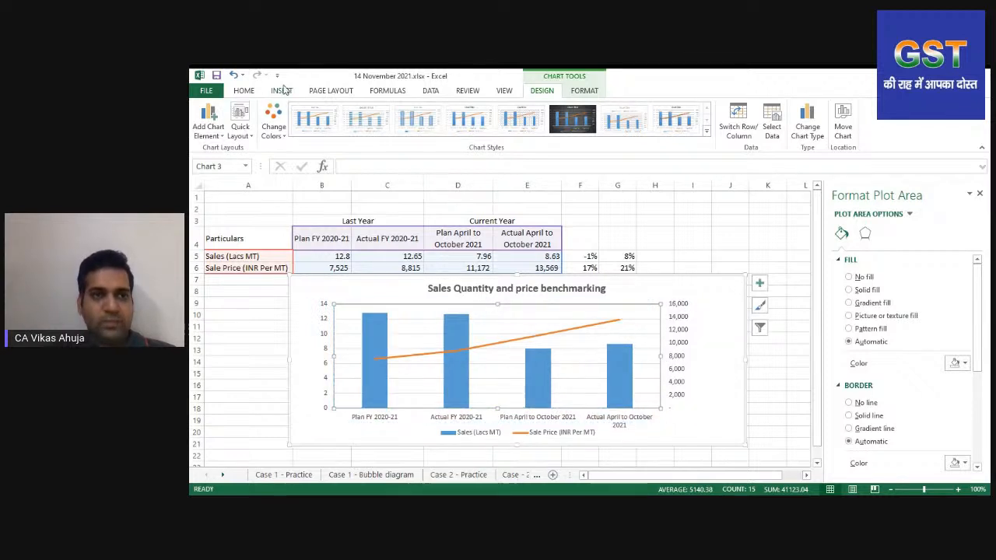
Add a text box reading "Sales (Lacs MT)" in bold beside the chart's primary axis
{"action": "left_click", "coordinate": [283, 91]}
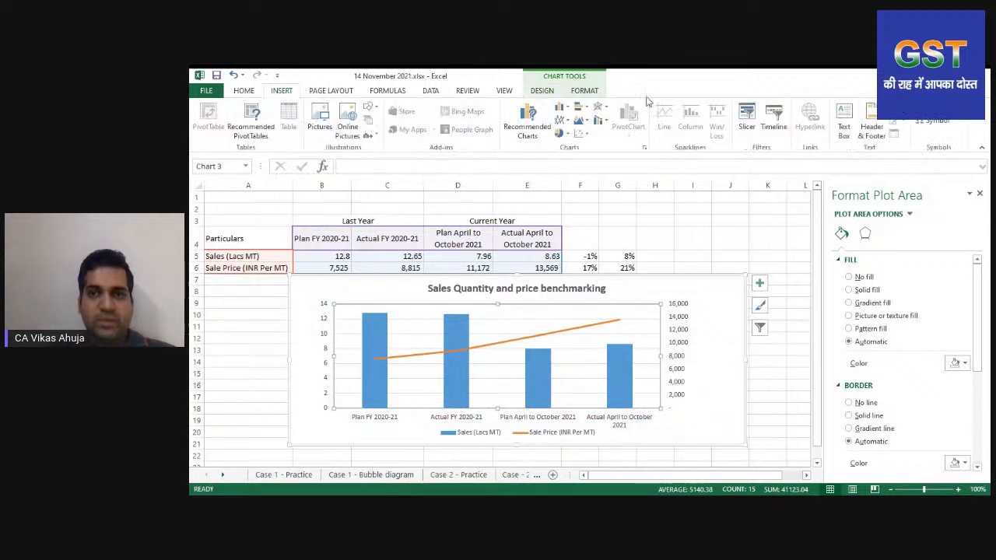
{"action": "left_click", "coordinate": [843, 117]}
{"action": "mouse_move", "coordinate": [304, 359]}
{"action": "left_mouse_down"}
{"action": "mouse_move", "coordinate": [343, 375]}
{"action": "mouse_move", "coordinate": [394, 375]}
{"action": "left_mouse_up"}
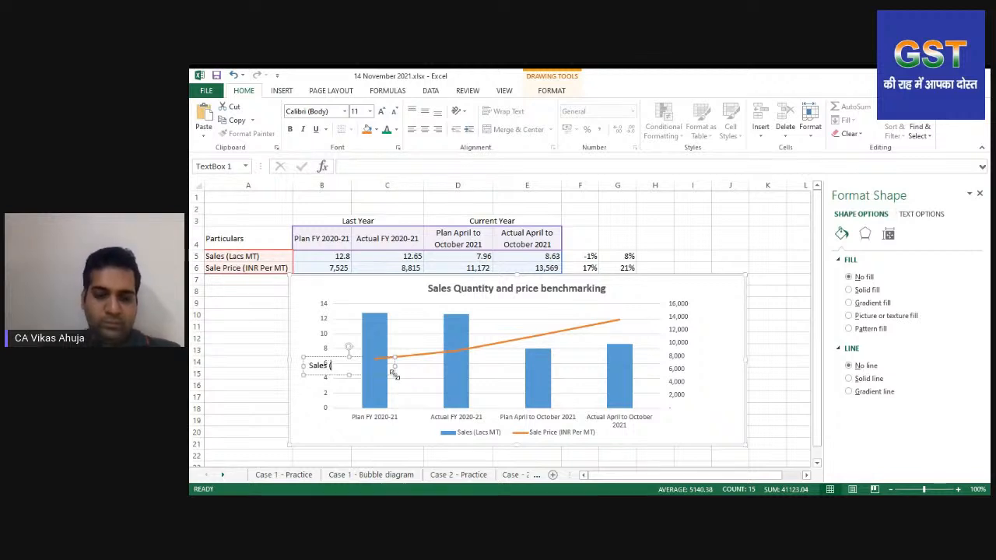
{"action": "type", "text": "Sales (Lacs MT)"}
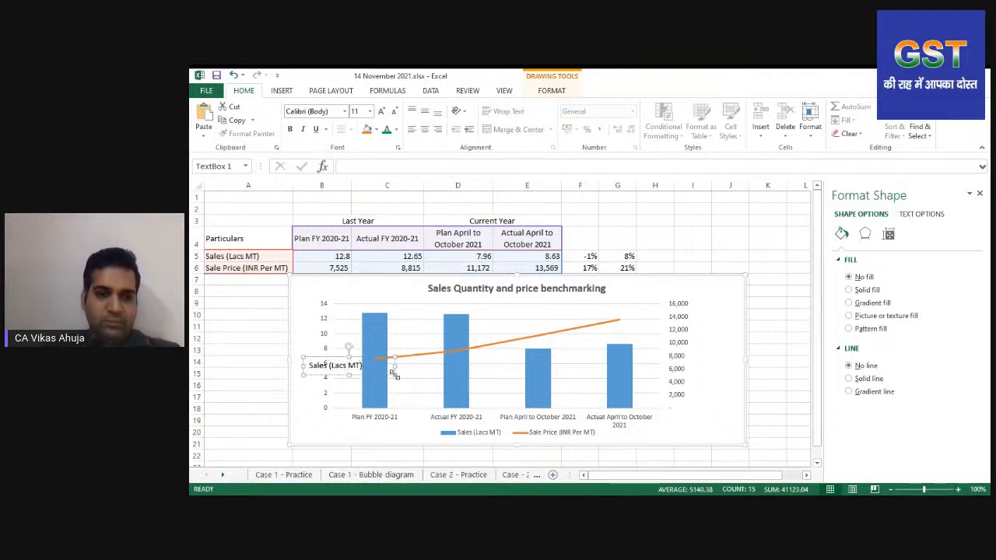
{"action": "key", "text": "ctrl+b"}
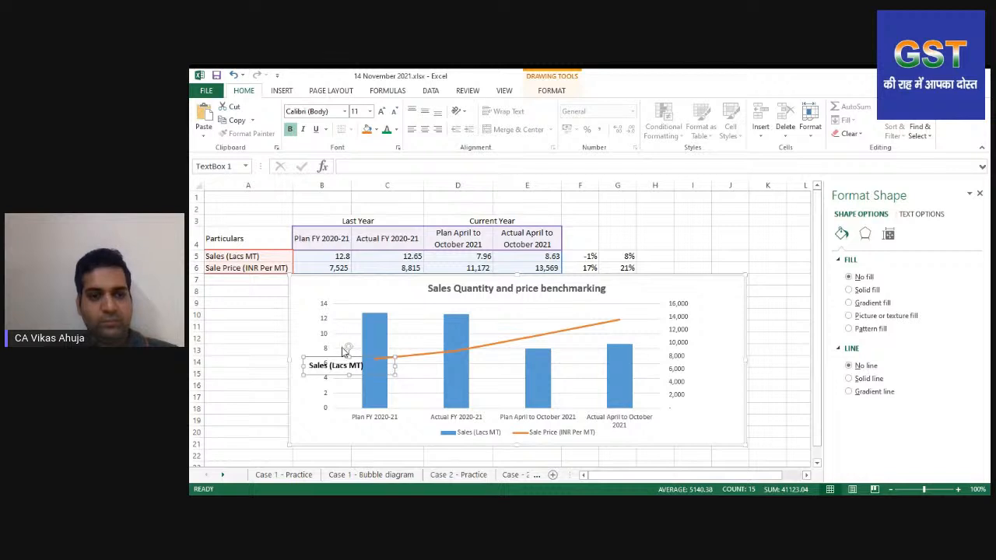
Turn the axis text box vertical and place a copy beside the secondary axis reading "Sales Price (INR Per MT)", lengthened to fit one line
{"action": "left_click_drag", "start_coordinate": [347, 348], "coordinate": [714, 350]}
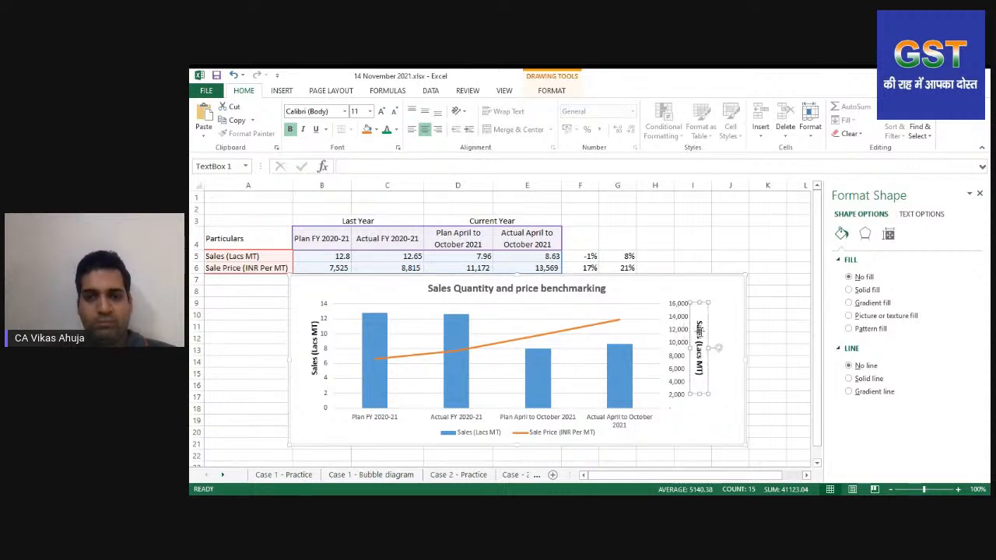
{"action": "type", "text": "Price"}
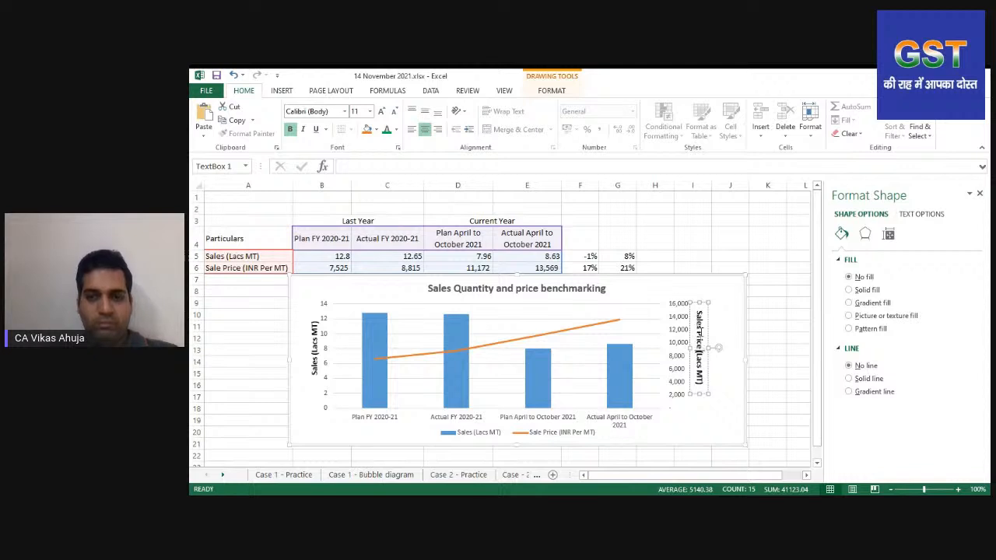
{"action": "key", "text": "ctrl+shift+Right"}
{"action": "type", "text": "INR/"}
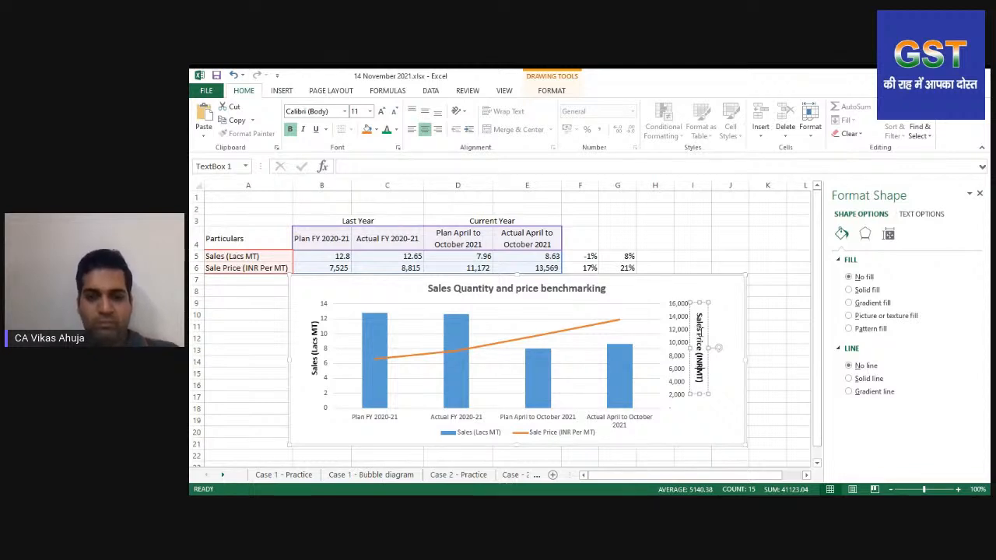
{"action": "type", "text": "Per"}
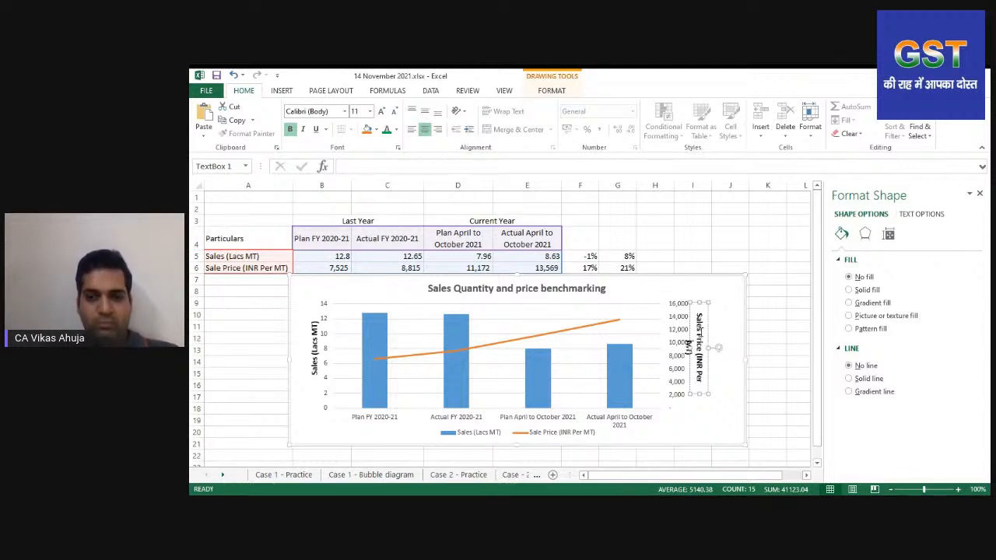
{"action": "left_click_drag", "start_coordinate": [700, 394], "coordinate": [698, 404]}
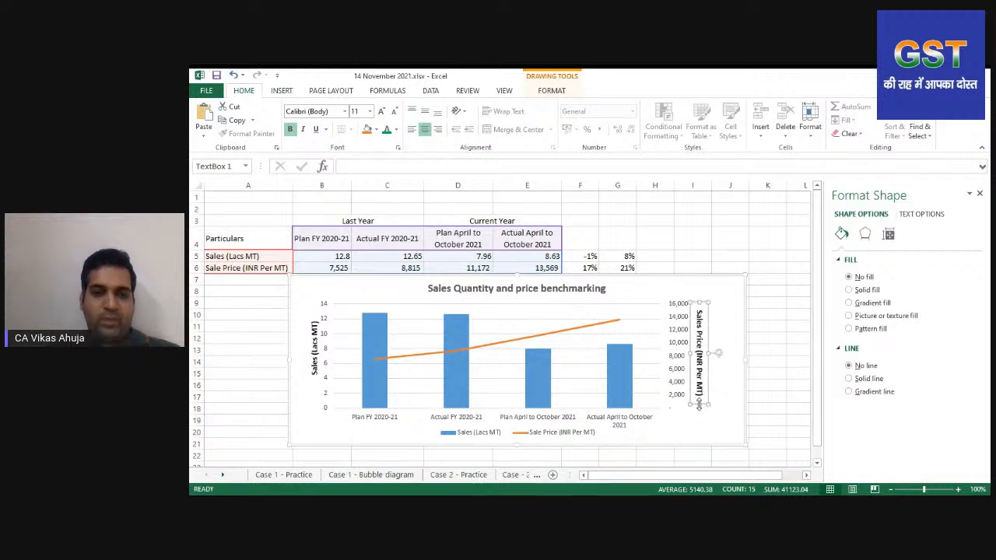
Add data labels to the Sale Price line and format them in bold orange
{"action": "left_click", "coordinate": [620, 323]}
{"action": "right_click", "coordinate": [620, 321]}
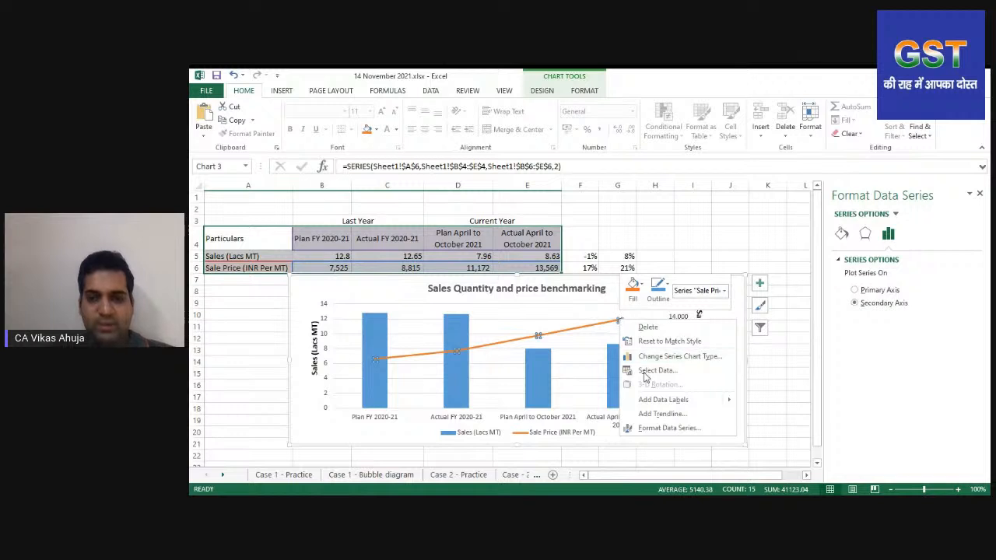
{"action": "left_click", "coordinate": [663, 400]}
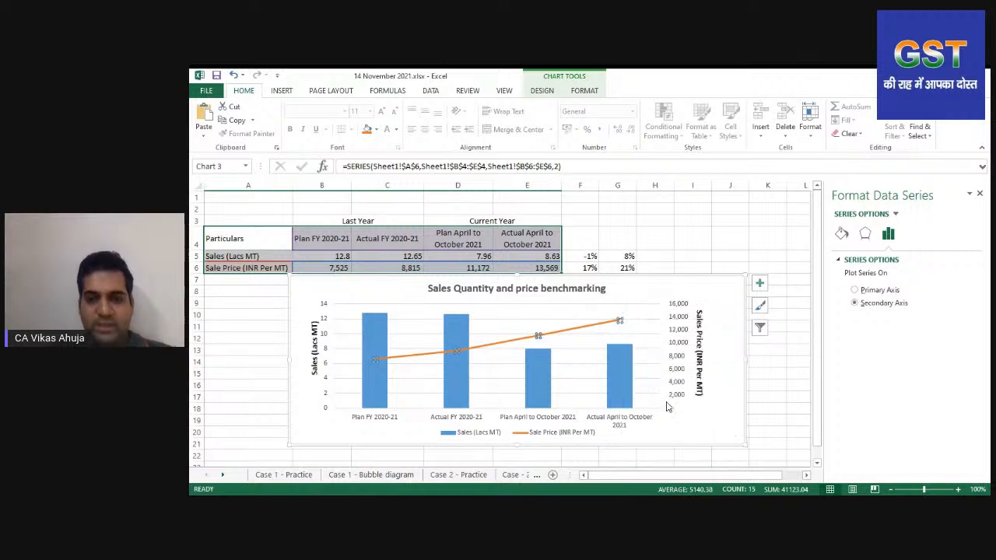
{"action": "left_click", "coordinate": [553, 338]}
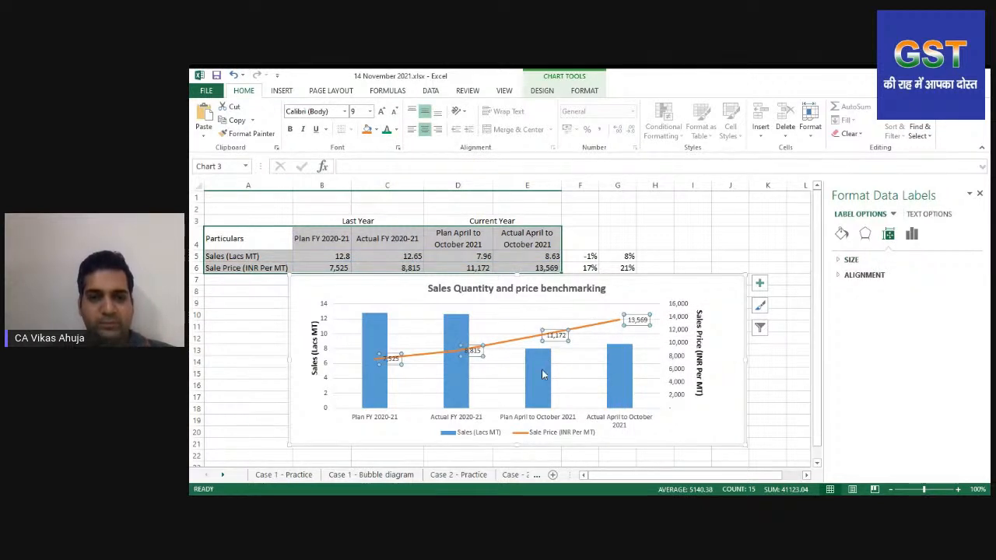
{"action": "left_click", "coordinate": [397, 130]}
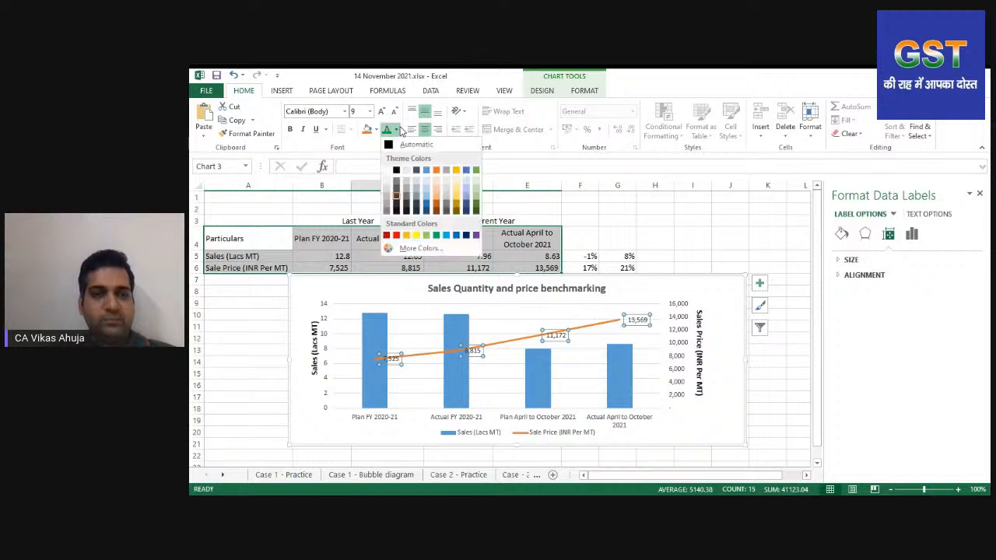
{"action": "left_click", "coordinate": [436, 171]}
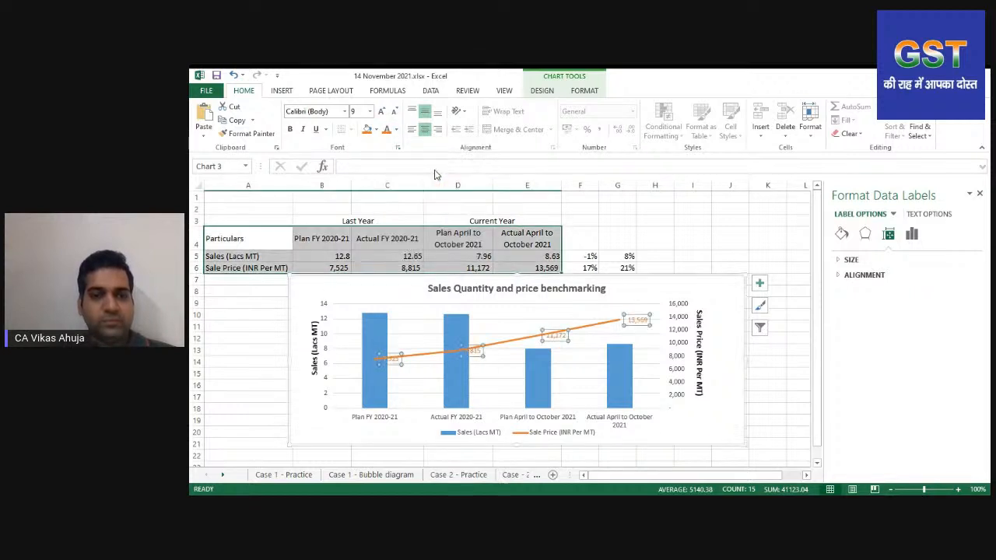
{"action": "key", "text": "ctrl+b"}
Set the Sale Price label position to Left and move the two April to October 2021 labels slightly above the line
{"action": "right_click", "coordinate": [554, 341]}
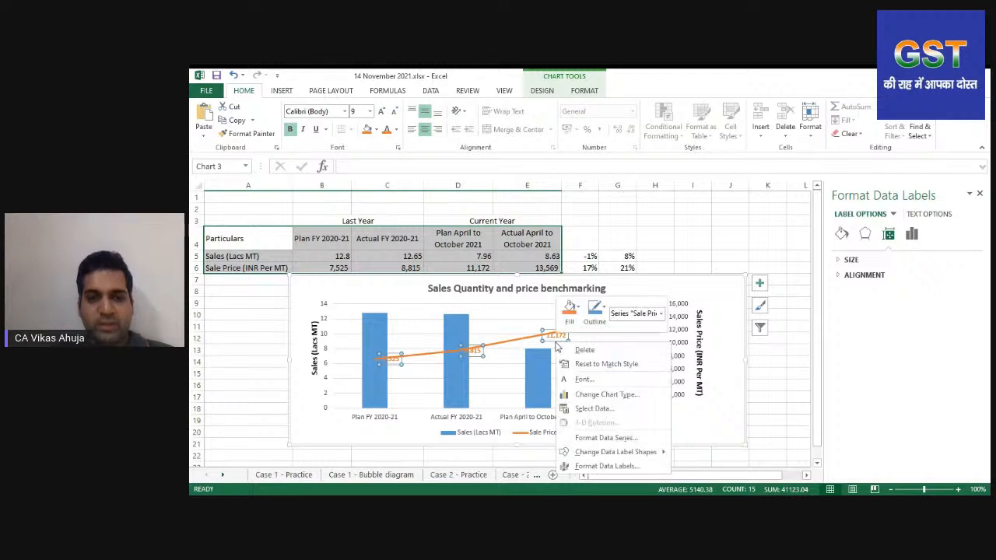
{"action": "left_click", "coordinate": [623, 452]}
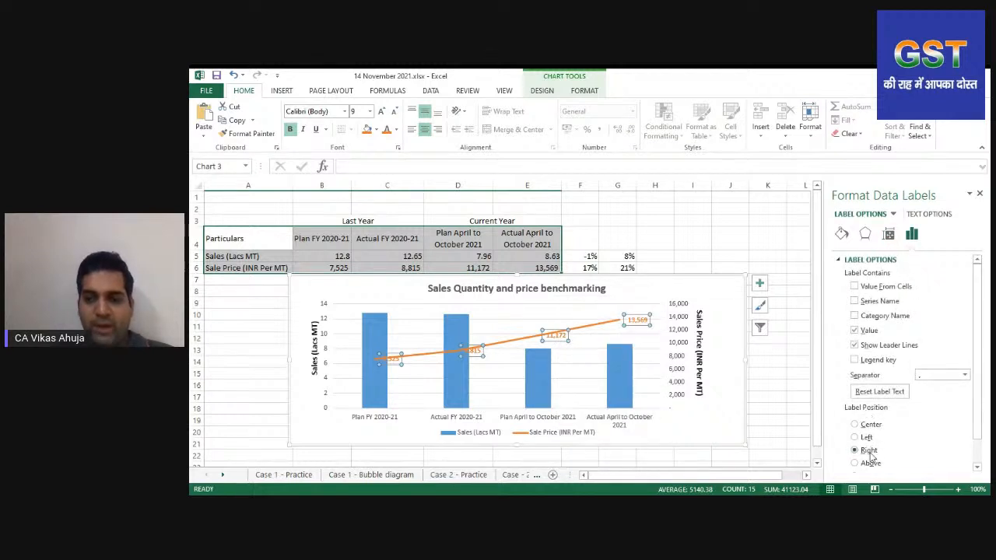
{"action": "left_click", "coordinate": [867, 438]}
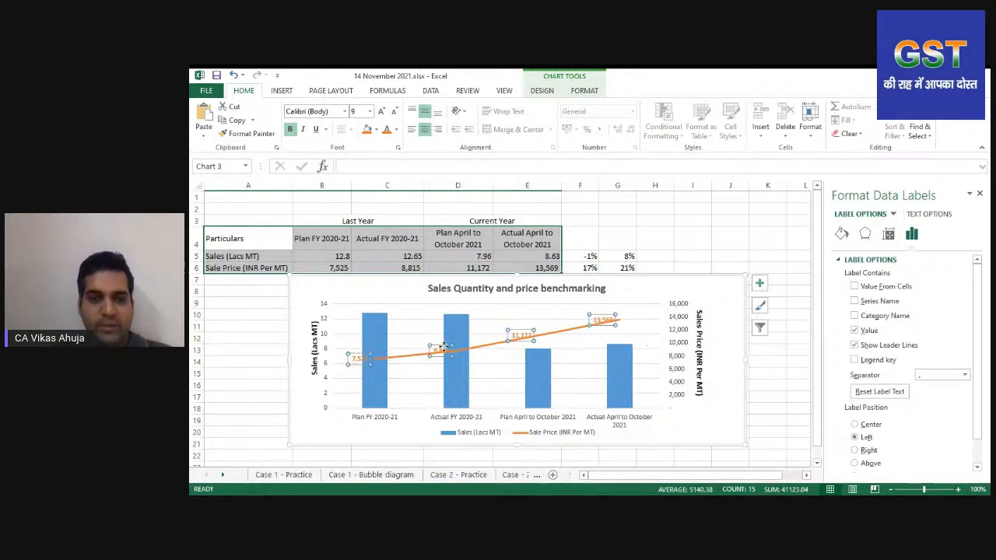
{"action": "left_click", "coordinate": [440, 349]}
{"action": "left_click_drag", "start_coordinate": [526, 335], "coordinate": [522, 328]}
{"action": "left_click_drag", "start_coordinate": [598, 320], "coordinate": [596, 316]}
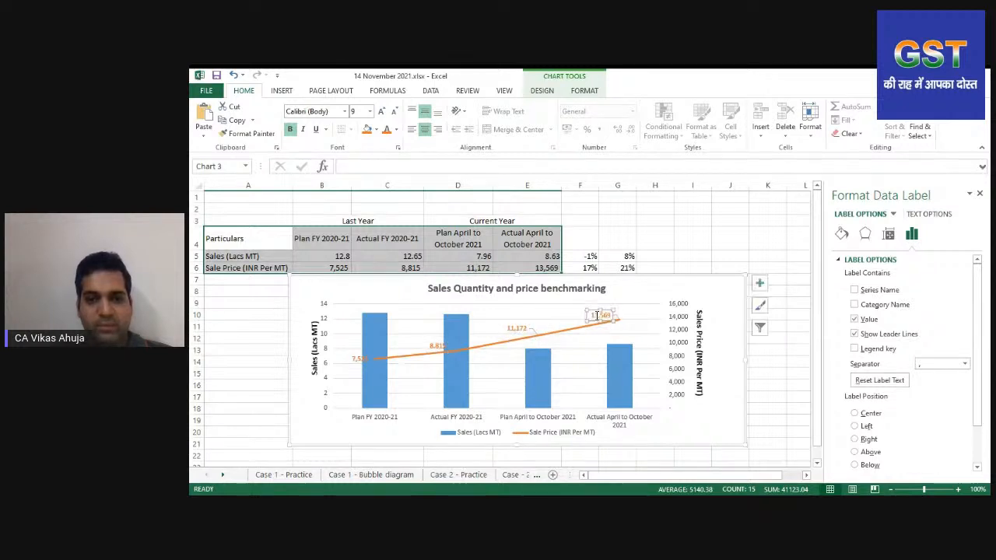
Add data labels to the Sales columns and format them in bold blue
{"action": "right_click", "coordinate": [376, 338]}
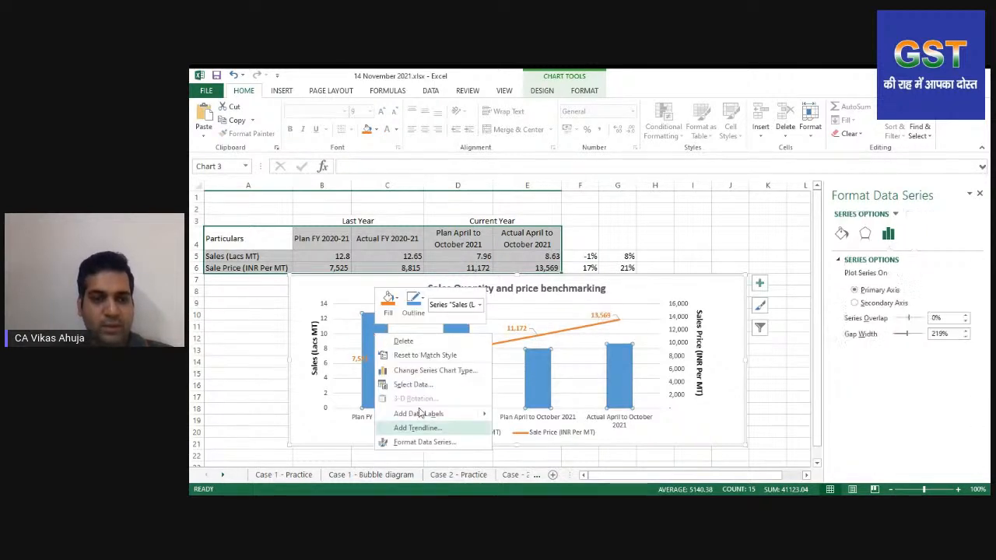
{"action": "left_click", "coordinate": [437, 418]}
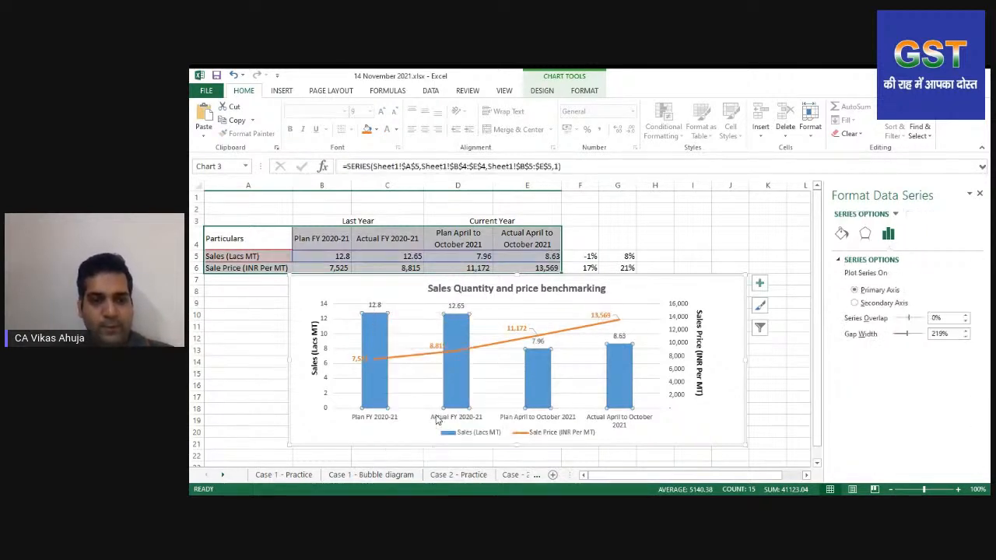
{"action": "left_click", "coordinate": [377, 304]}
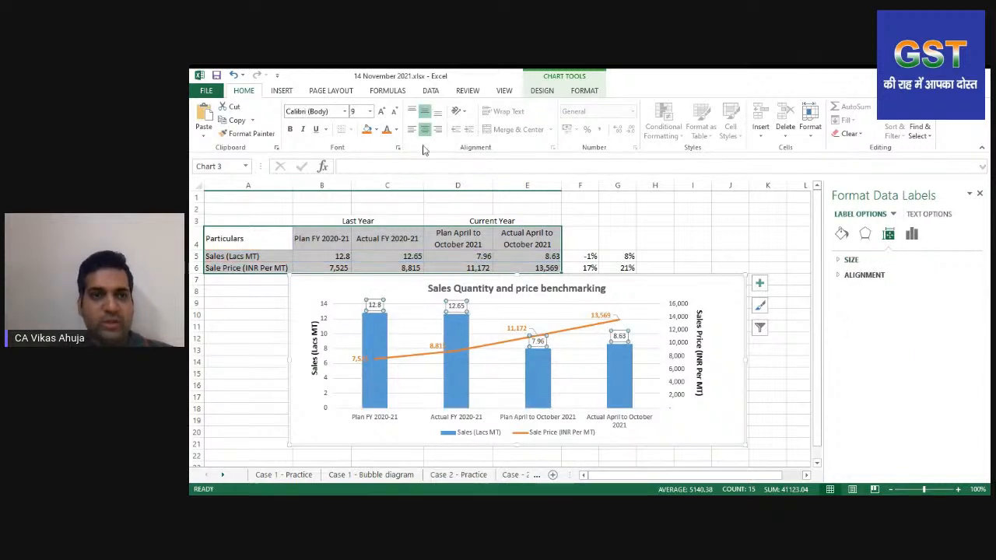
{"action": "left_click", "coordinate": [396, 129]}
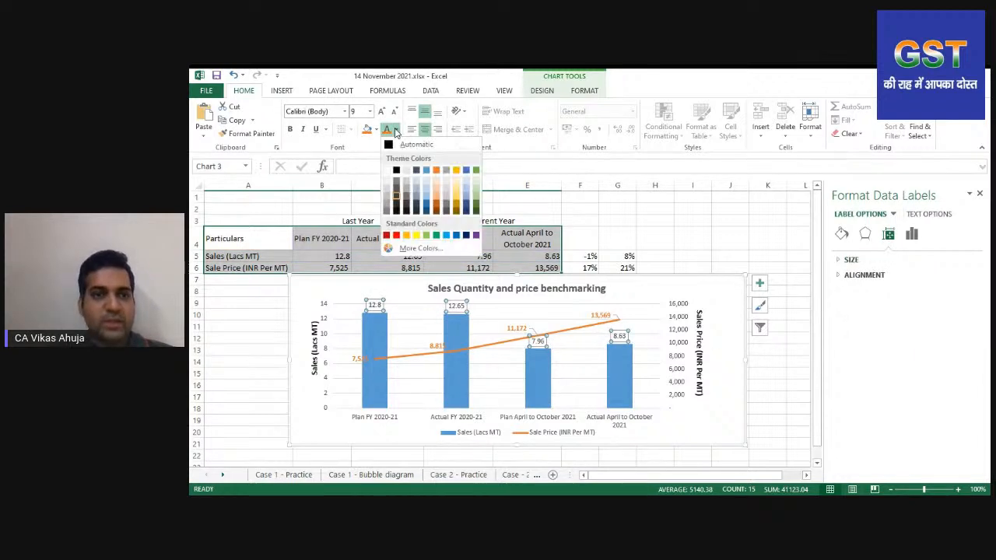
{"action": "left_click", "coordinate": [426, 172]}
{"action": "key", "text": "ctrl+b"}
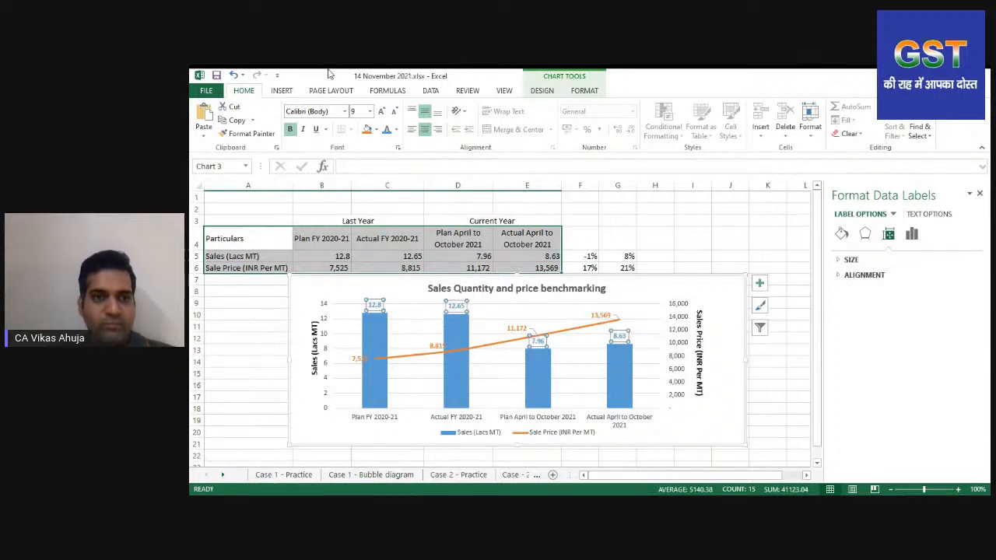
Draw a rectangle about 2.57 cm by 0.61 cm between the two FY 2020-21 columns, with no fill and a 1.5 pt outline
{"action": "left_click", "coordinate": [282, 91]}
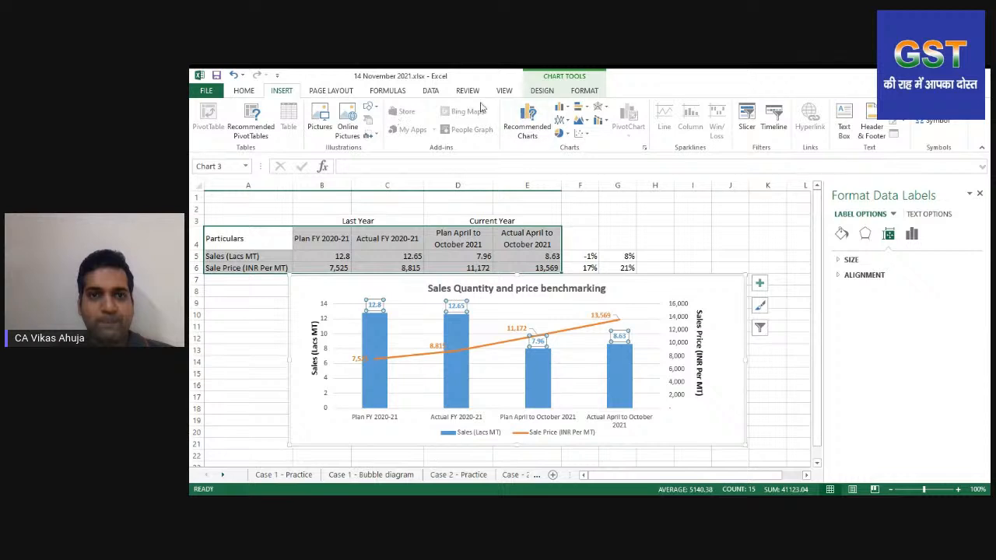
{"action": "left_click", "coordinate": [370, 107]}
{"action": "left_click", "coordinate": [403, 134]}
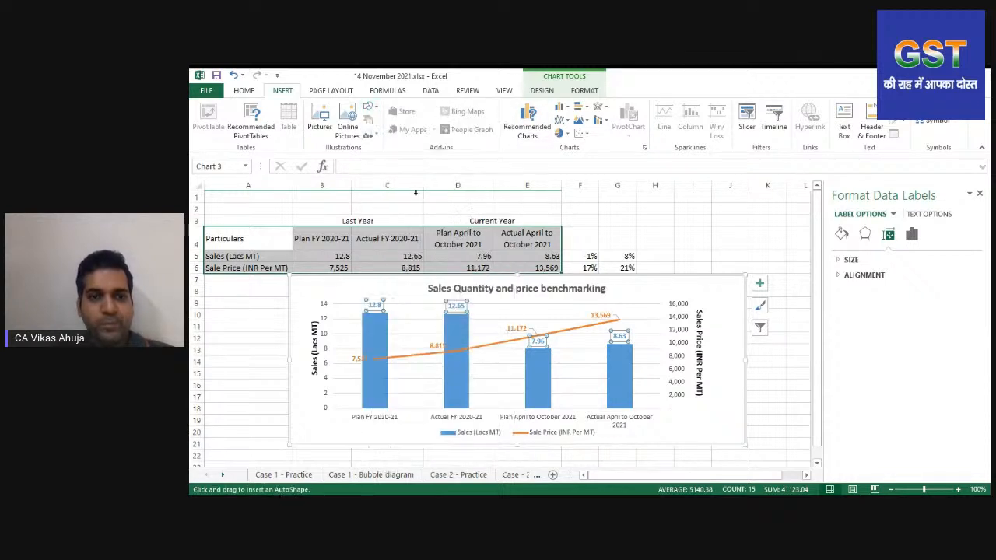
{"action": "mouse_move", "coordinate": [386, 305]}
{"action": "left_mouse_down"}
{"action": "mouse_move", "coordinate": [424, 326]}
{"action": "mouse_move", "coordinate": [445, 319]}
{"action": "left_mouse_up"}
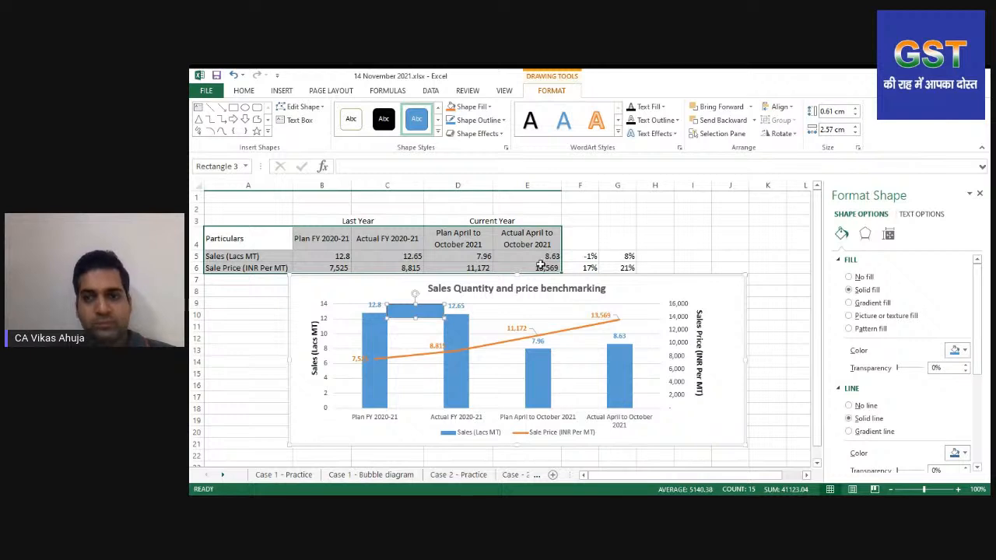
{"action": "left_click", "coordinate": [874, 278]}
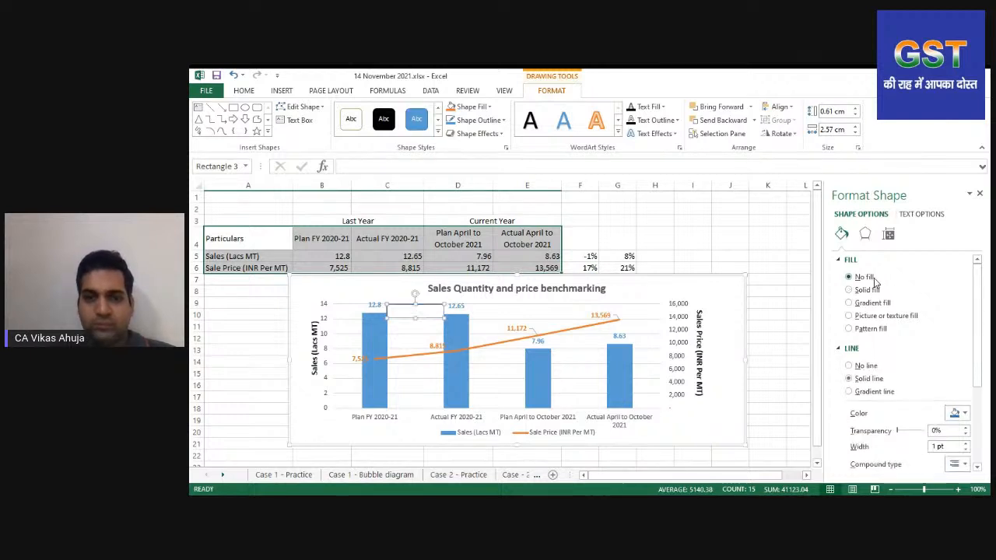
{"action": "double_click", "coordinate": [965, 445]}
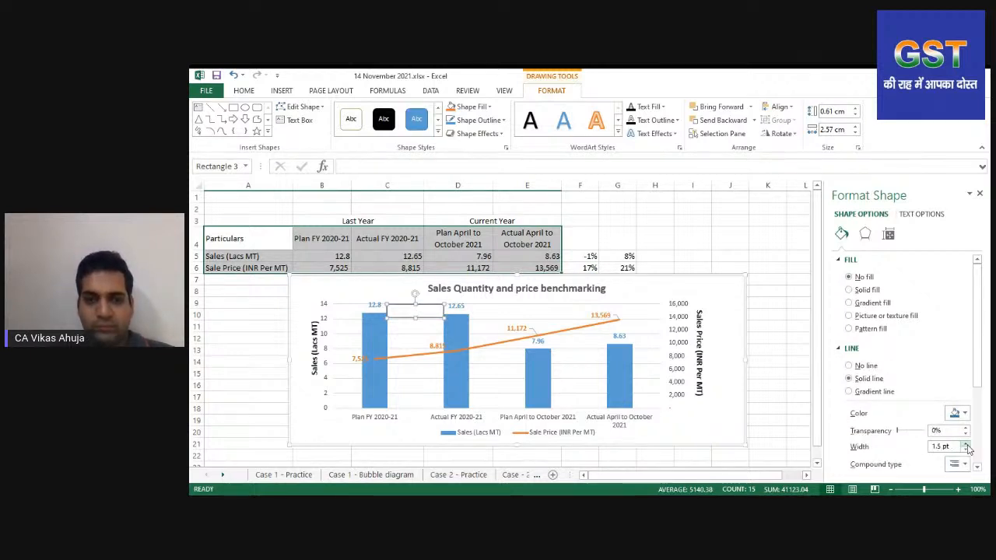
Duplicate the unfilled rectangle and place the copy between the two April to October 2021 columns
{"action": "key", "text": "ctrl+c"}
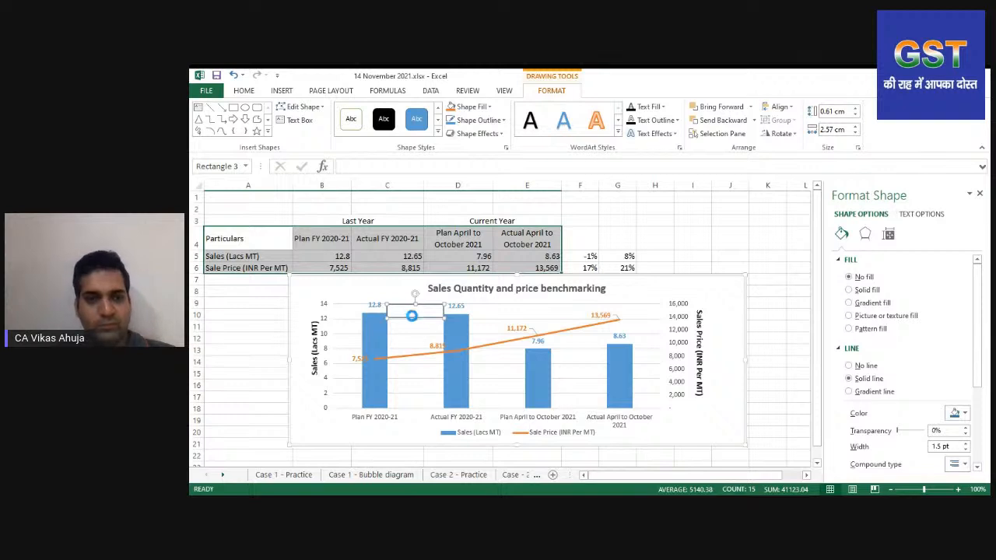
{"action": "key", "text": "ctrl+v"}
{"action": "left_click_drag", "start_coordinate": [345, 291], "coordinate": [603, 354]}
Label the FY 2020-21 box "-1%" in bold red, centered horizontally and vertically
{"action": "left_click", "coordinate": [411, 319]}
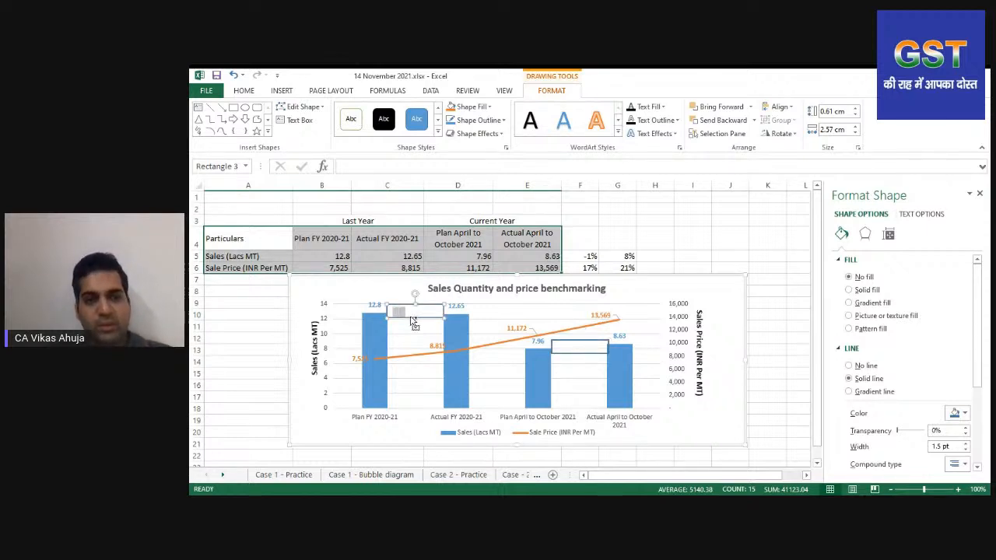
{"action": "left_click", "coordinate": [244, 91]}
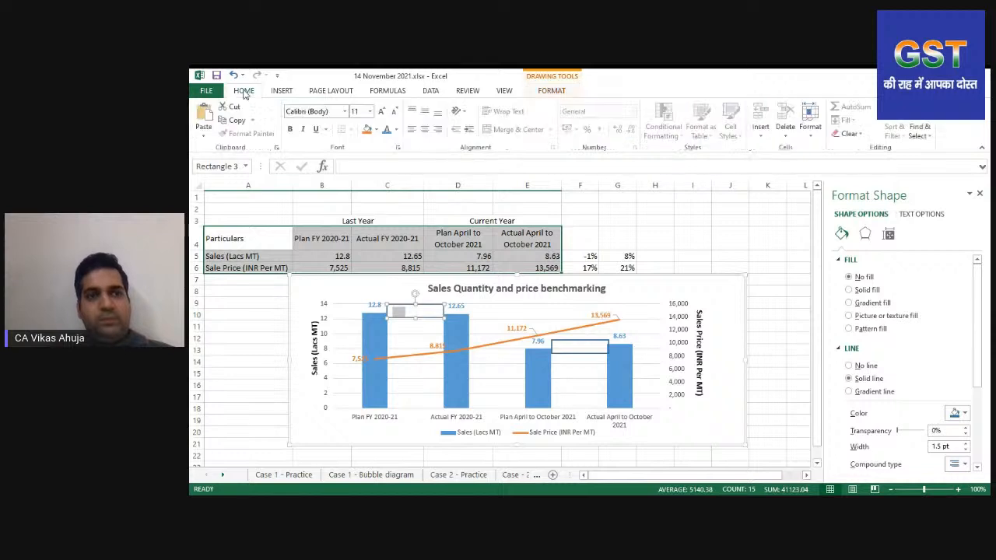
{"action": "left_click", "coordinate": [397, 132]}
{"action": "left_click", "coordinate": [397, 237]}
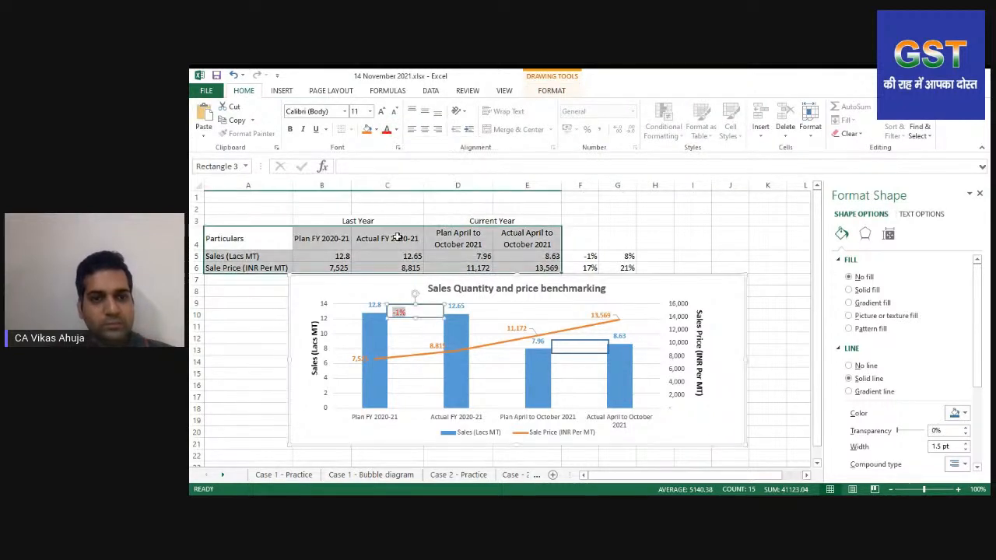
{"action": "key", "text": "ctrl+e"}
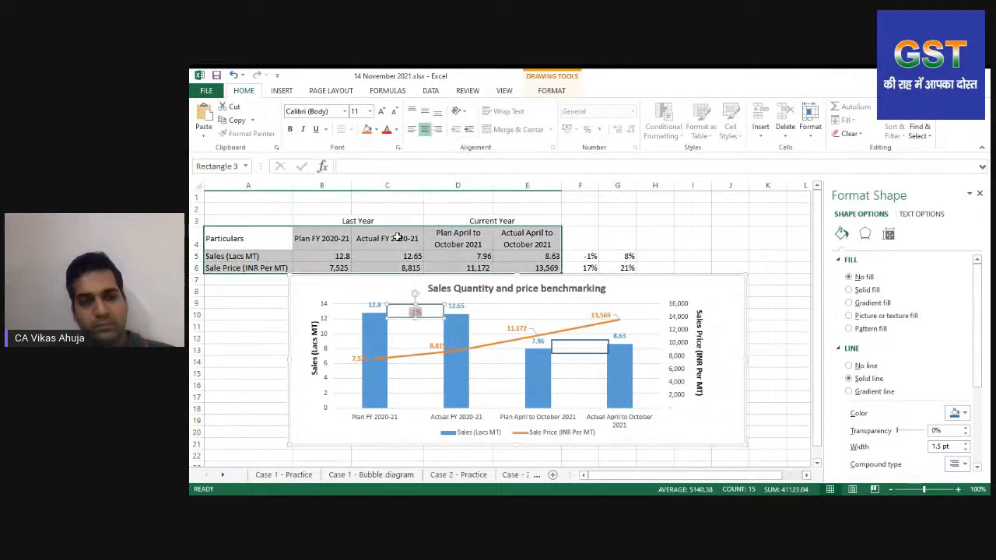
{"action": "left_click", "coordinate": [424, 111]}
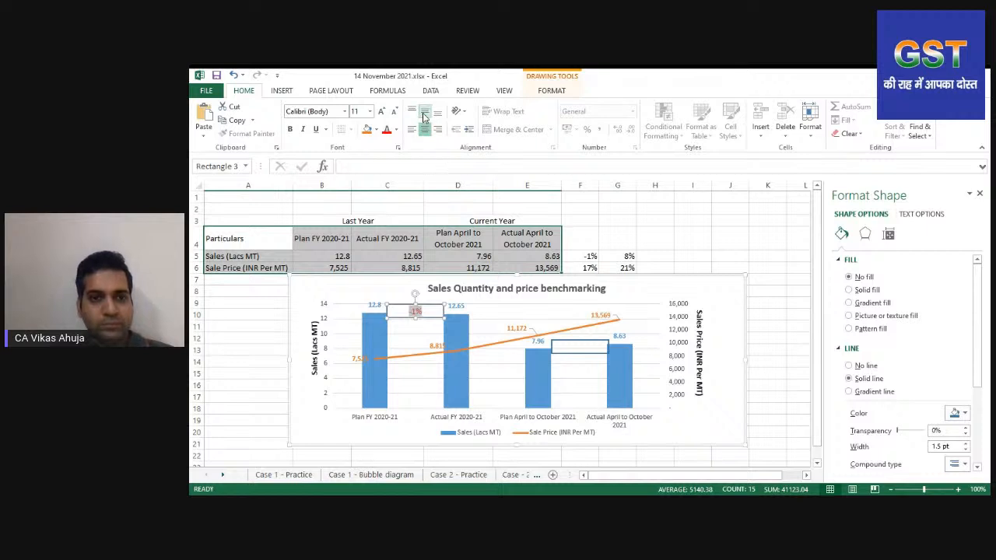
Label the April to October 2021 box "+8%" in bold green, centered horizontally and vertically
{"action": "left_click", "coordinate": [581, 355]}
{"action": "left_click", "coordinate": [582, 355]}
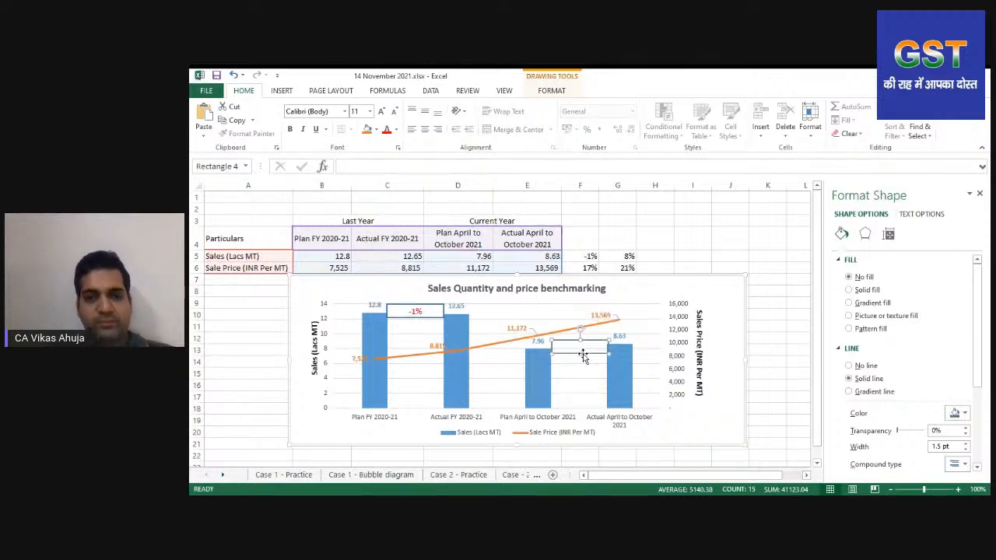
{"action": "left_click", "coordinate": [396, 129]}
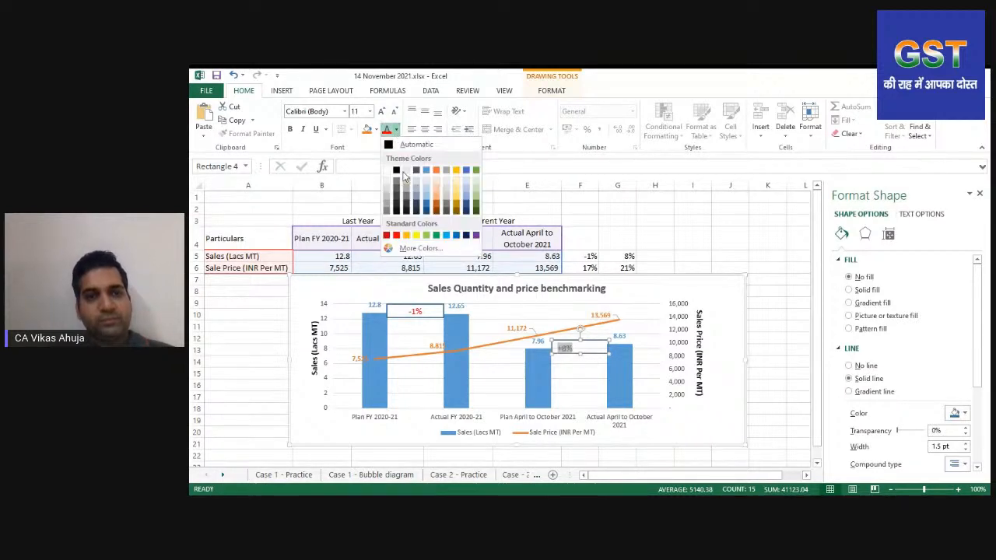
{"action": "left_click", "coordinate": [436, 235]}
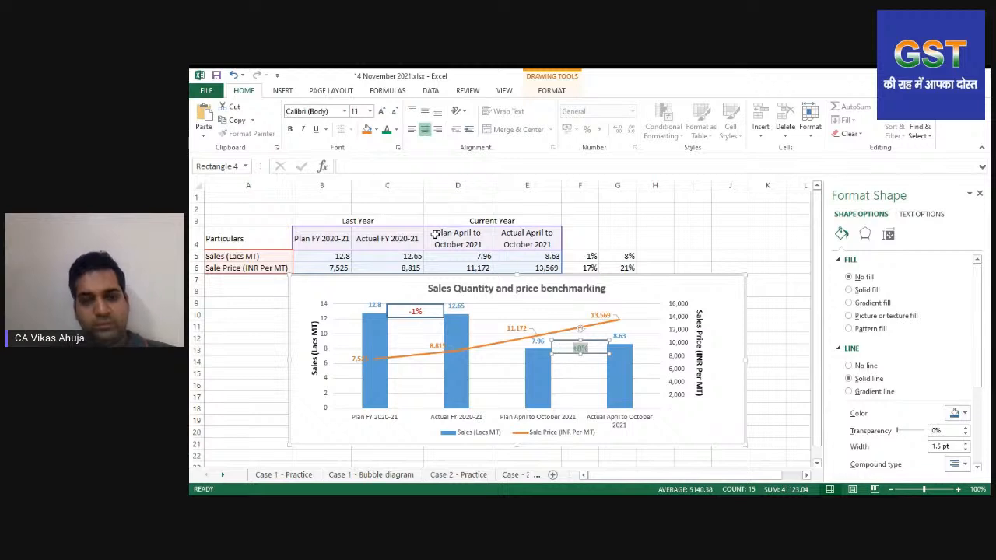
{"action": "left_click", "coordinate": [425, 114]}
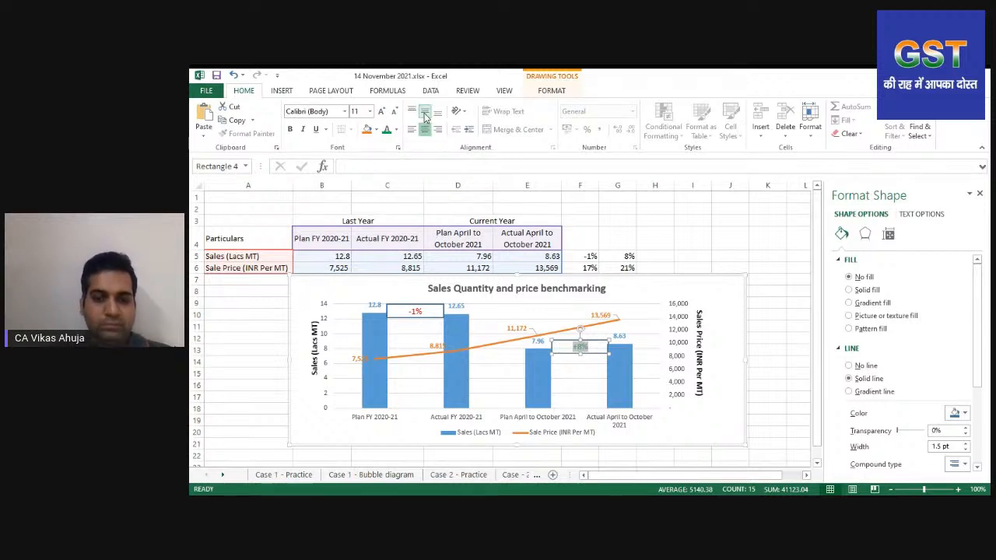
{"action": "key", "text": "ctrl+b"}
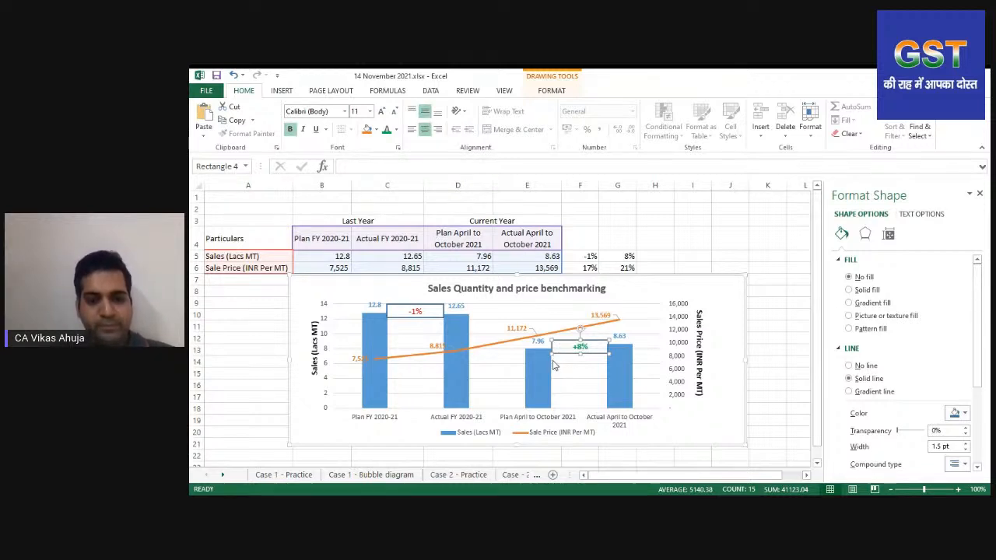
Place a copy of the +8% box above the FY 2020-21 price line segment, tilted along it, reading "+17%" and without an outline
{"action": "key", "text": "ctrl+c"}
{"action": "key", "text": "ctrl+v"}
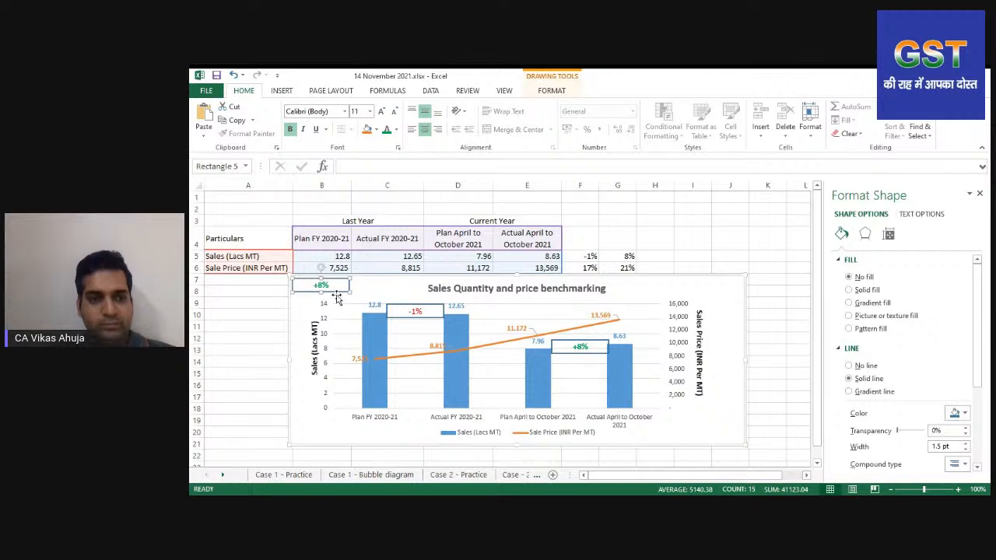
{"action": "left_click_drag", "start_coordinate": [335, 294], "coordinate": [408, 332]}
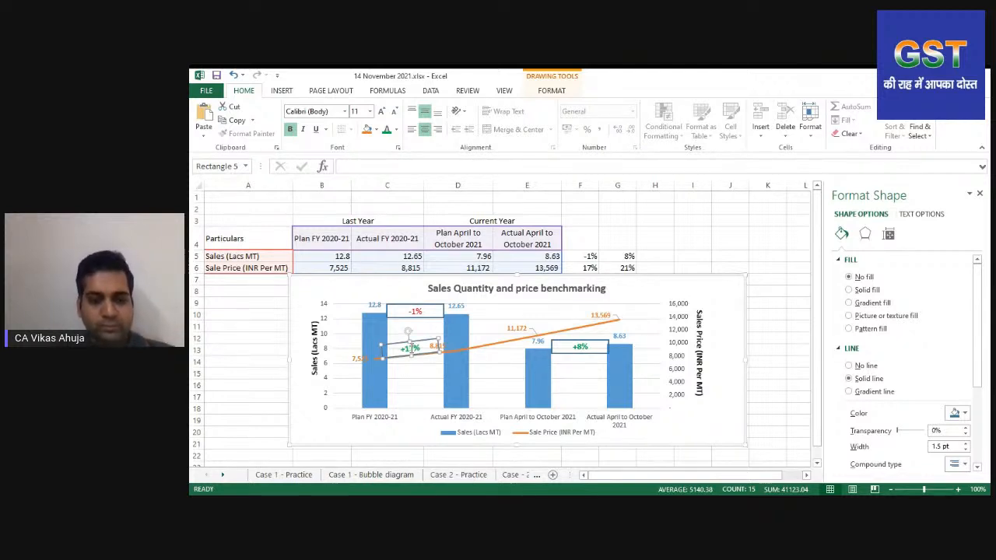
{"action": "left_click", "coordinate": [849, 366]}
Duplicate the +17% label above the April to October 2021 price line segment and change its text to "+21%"
{"action": "key", "text": "ctrl+c"}
{"action": "key", "text": "ctrl+v"}
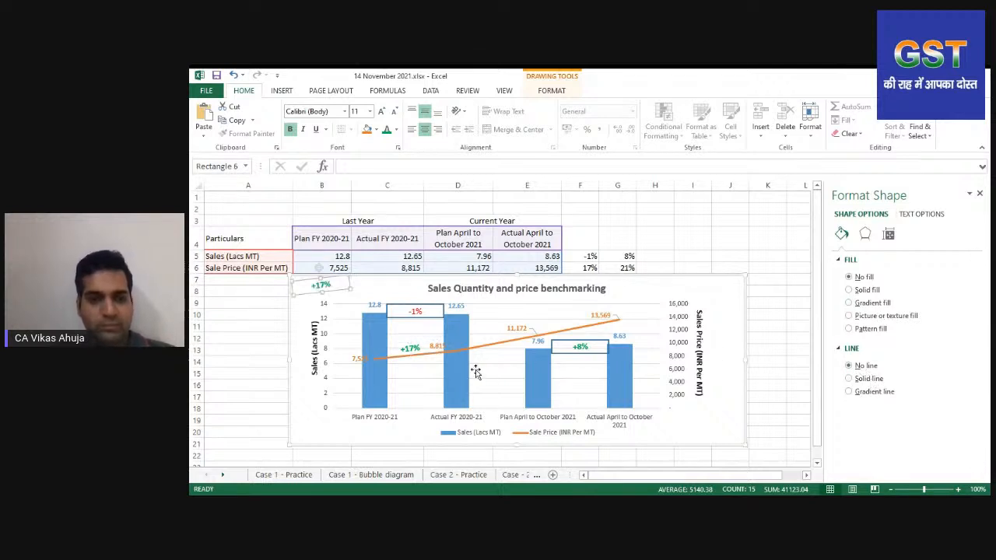
{"action": "left_click_drag", "start_coordinate": [334, 291], "coordinate": [581, 333]}
{"action": "type", "text": "="}
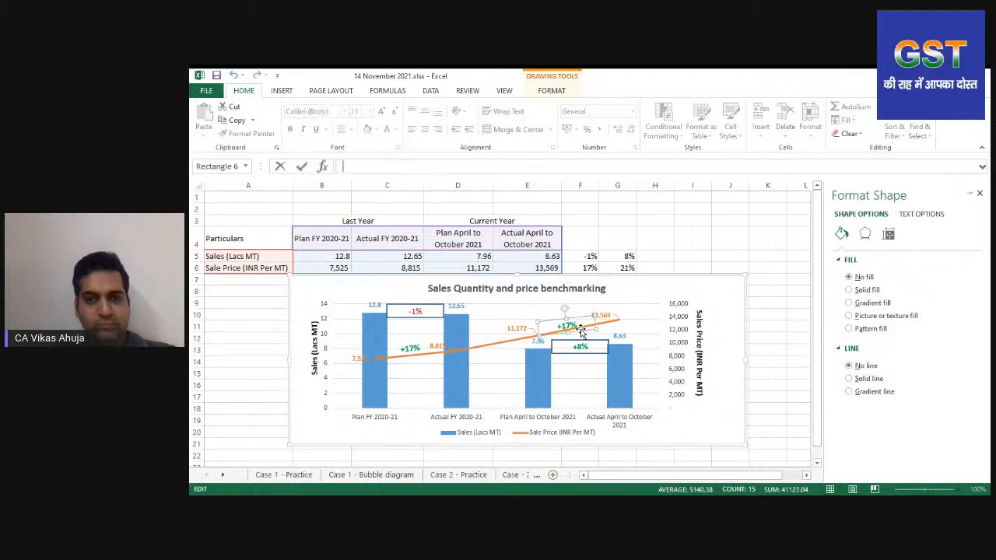
{"action": "key", "text": "Escape"}
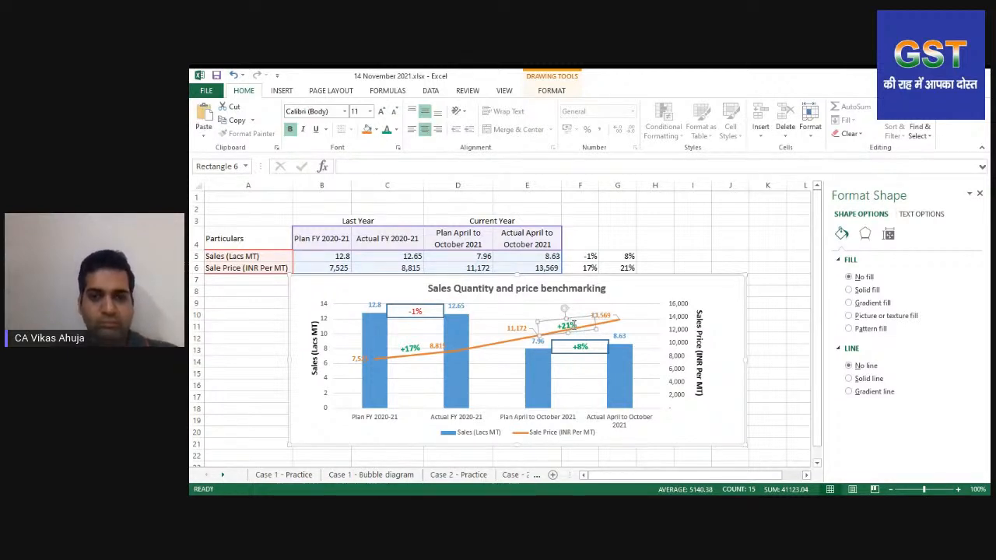
{"action": "key", "text": "Escape"}
{"action": "key", "text": "Escape"}
Make the category axis labels bold
{"action": "left_click", "coordinate": [458, 421]}
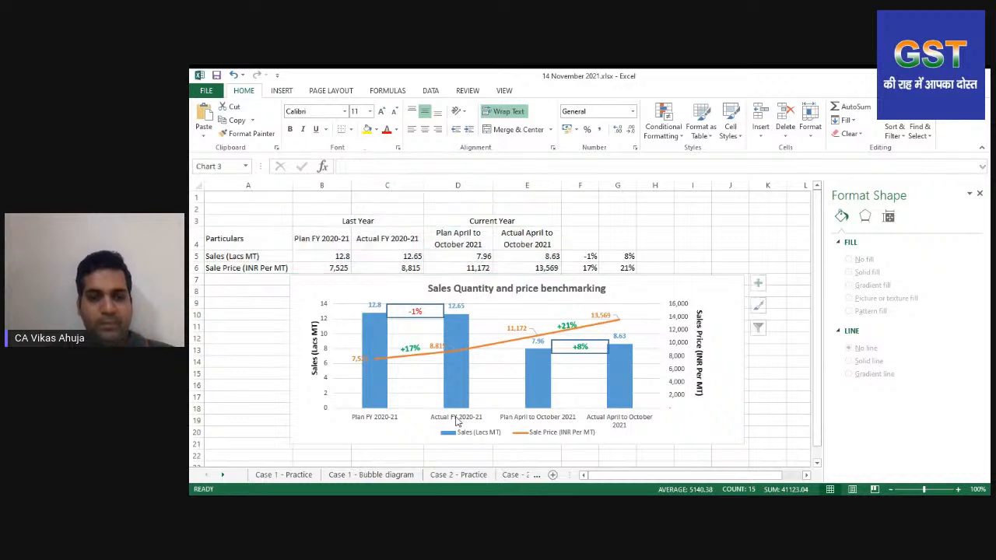
{"action": "key", "text": "ctrl+b"}
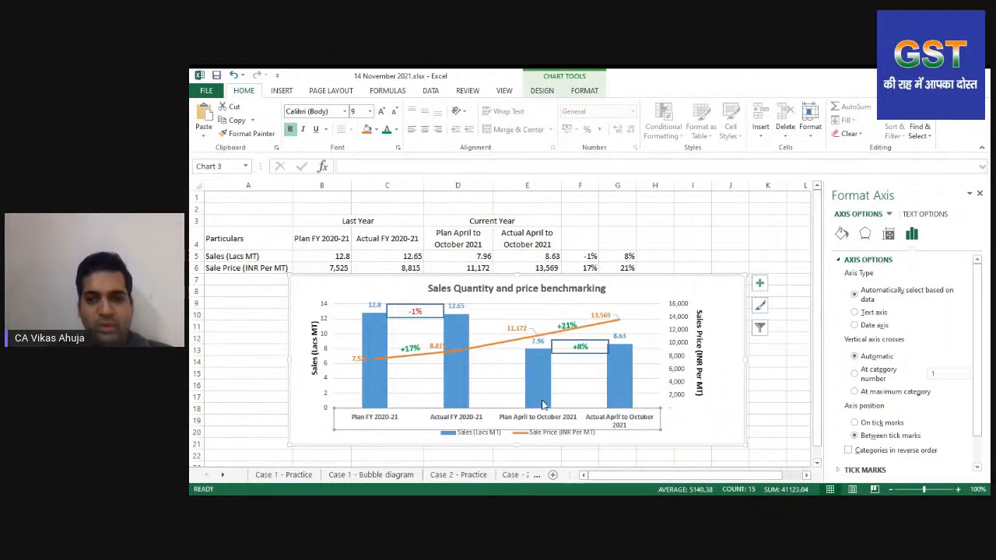
Widen the plot area on both sides and move the two vertical axis captions outward toward the chart edges
{"action": "left_click", "coordinate": [646, 356]}
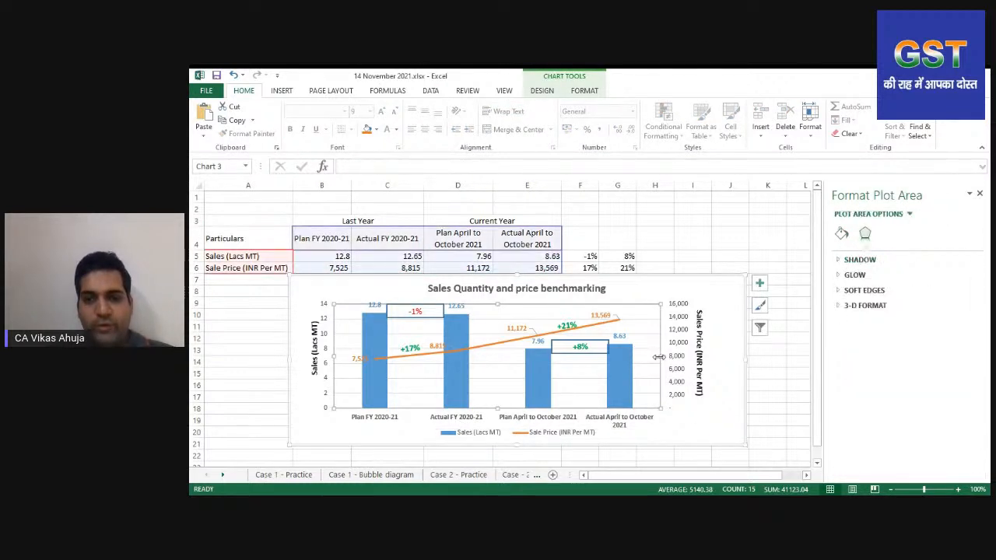
{"action": "left_click_drag", "start_coordinate": [658, 356], "coordinate": [729, 344]}
{"action": "left_click", "coordinate": [699, 352]}
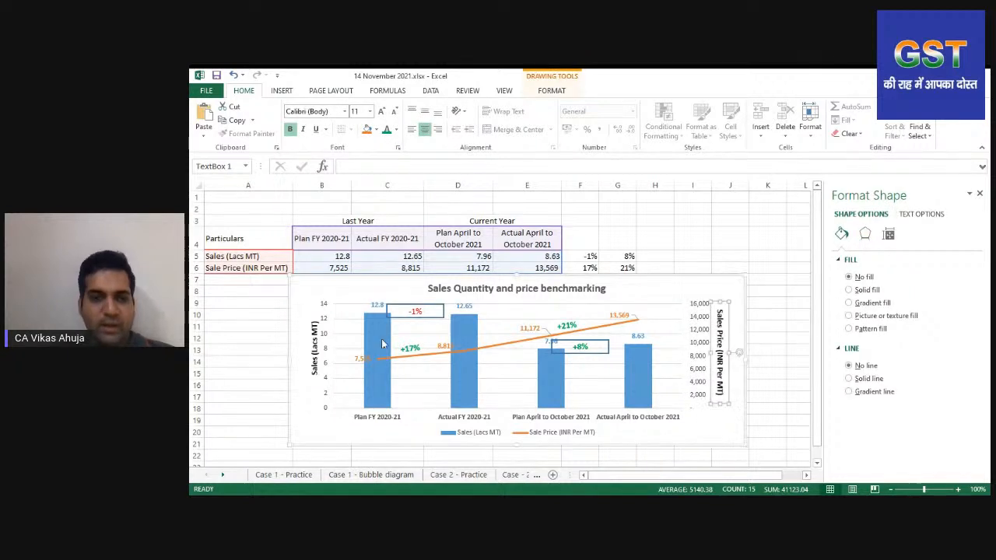
{"action": "left_click", "coordinate": [324, 347]}
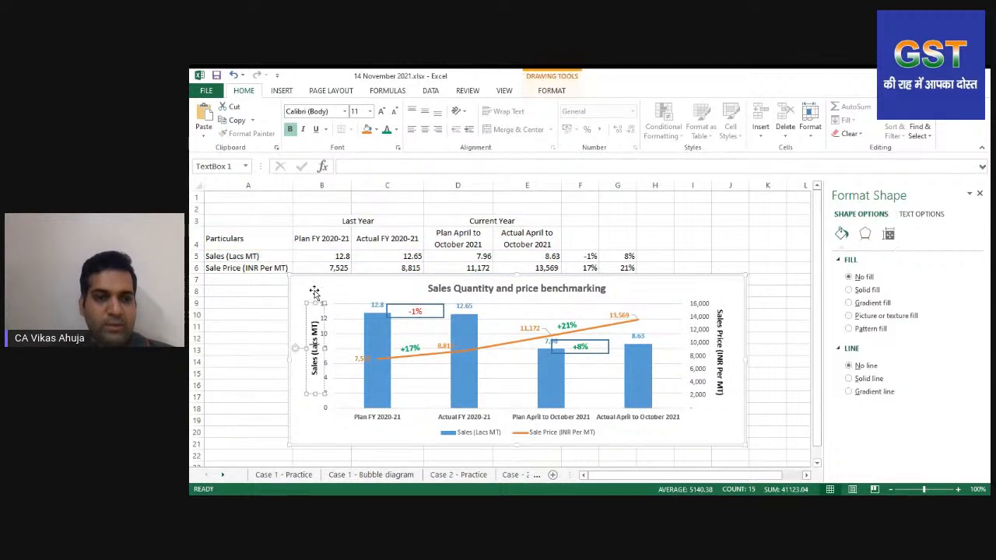
{"action": "left_click_drag", "start_coordinate": [310, 304], "coordinate": [299, 304]}
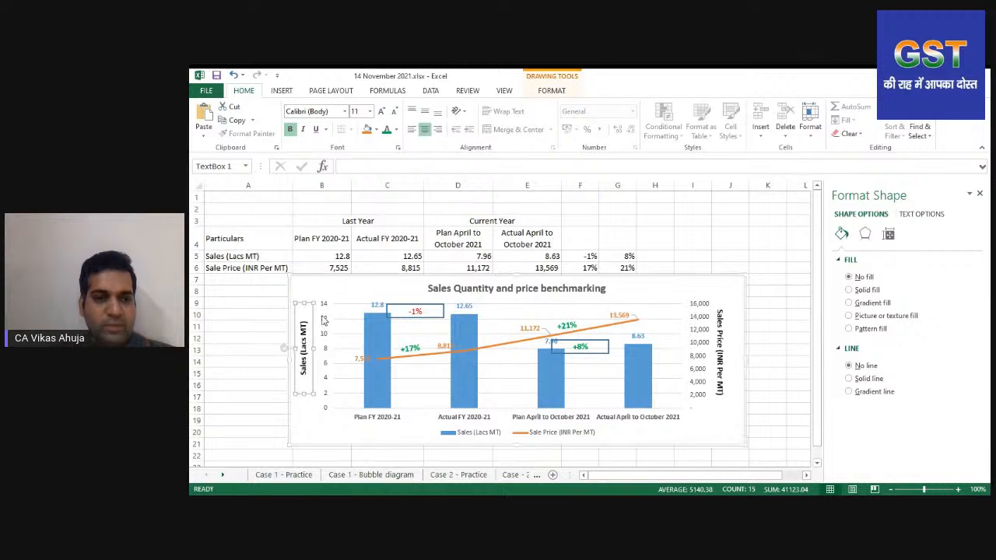
{"action": "left_click", "coordinate": [339, 342]}
{"action": "left_click_drag", "start_coordinate": [332, 357], "coordinate": [325, 356]}
{"action": "left_click", "coordinate": [476, 364]}
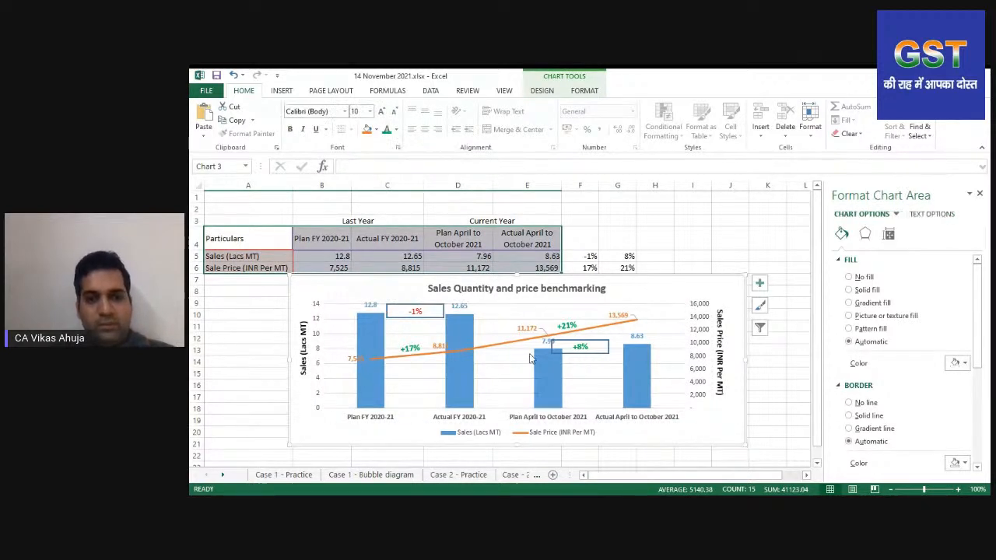
Move the +8% box so it sits in the gap between the two April to October 2021 columns
{"action": "left_click_drag", "start_coordinate": [571, 355], "coordinate": [584, 356]}
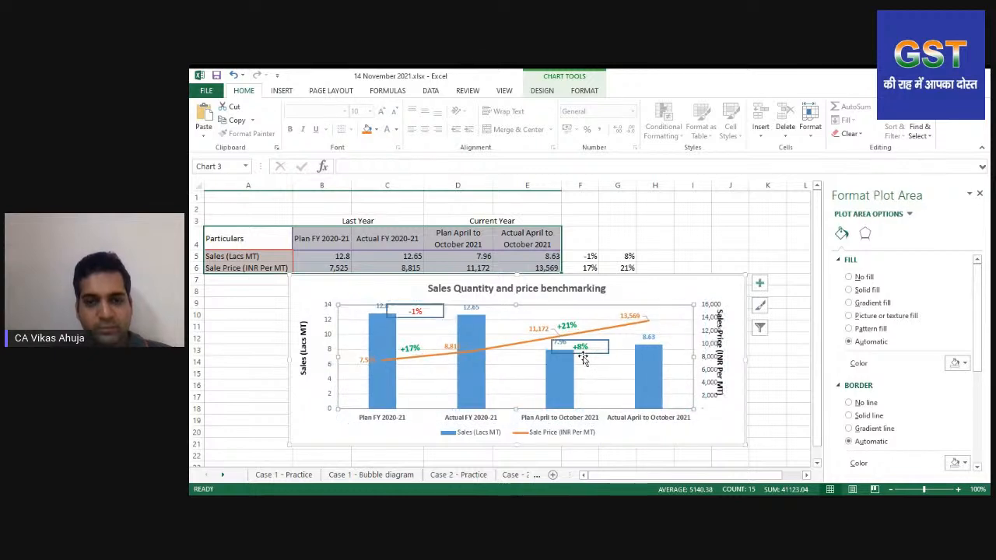
{"action": "key", "text": "ctrl+z"}
{"action": "left_click", "coordinate": [583, 354]}
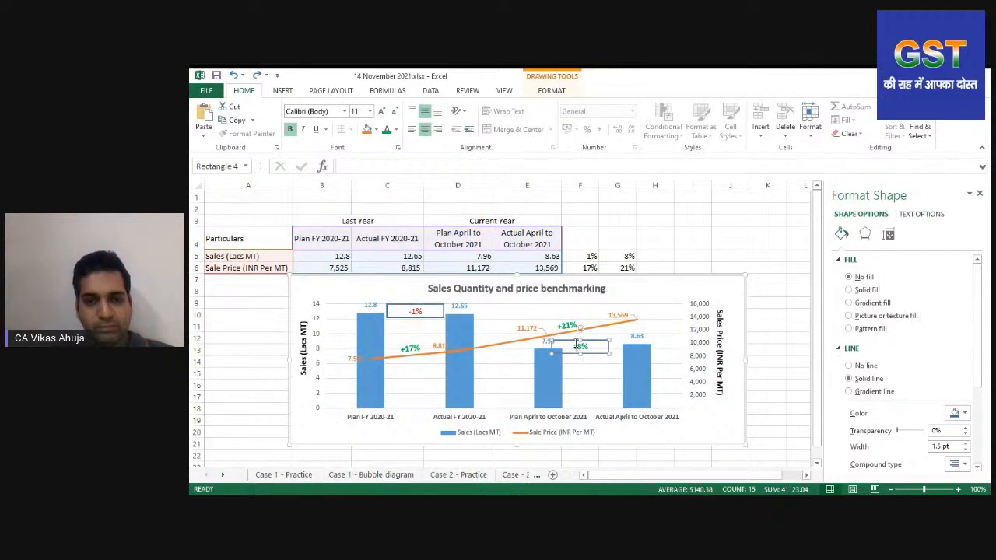
{"action": "left_click_drag", "start_coordinate": [579, 347], "coordinate": [587, 347]}
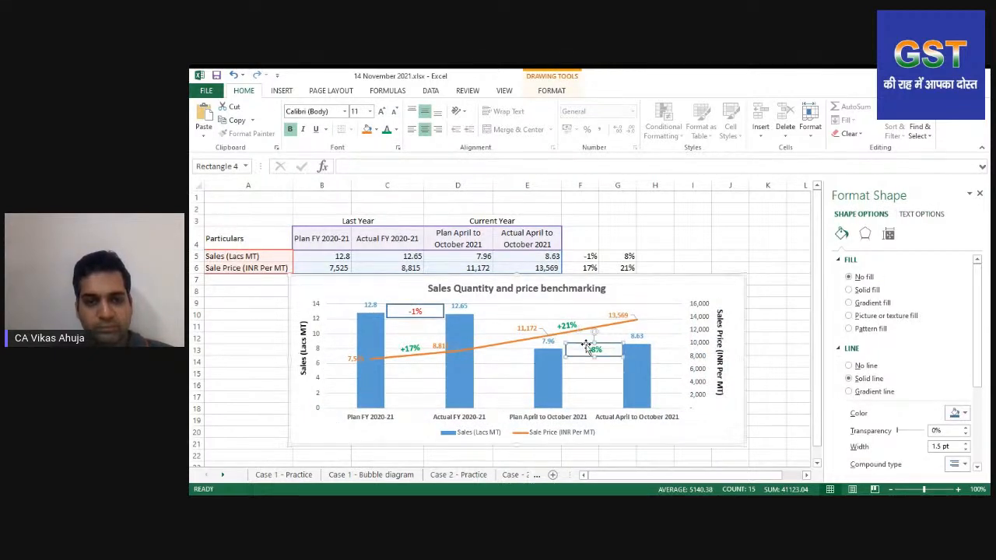
{"action": "key", "text": "Escape"}
{"action": "key", "text": "Escape"}
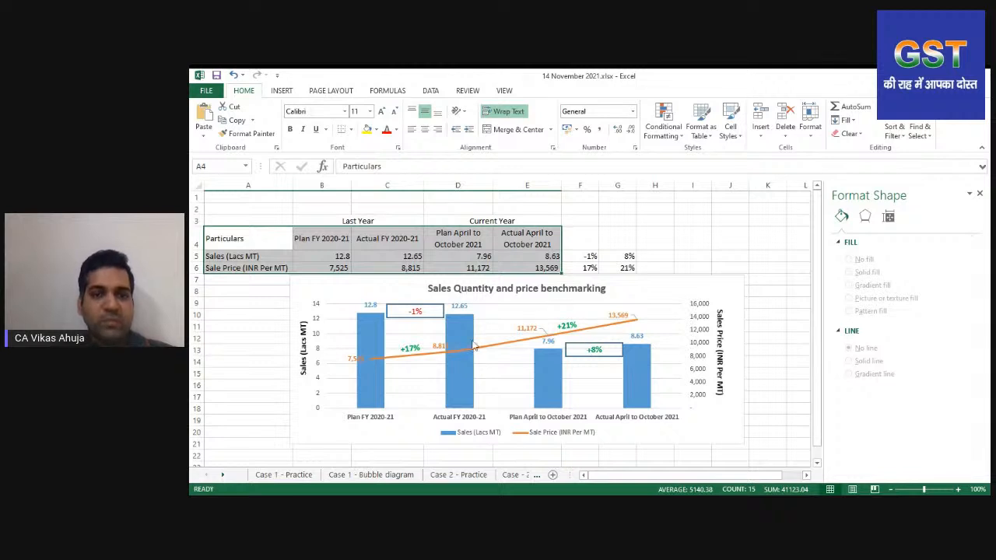
Review the alternative color schemes and quick layouts offered for the chart without applying any
{"action": "left_click", "coordinate": [488, 335]}
{"action": "left_click", "coordinate": [542, 91]}
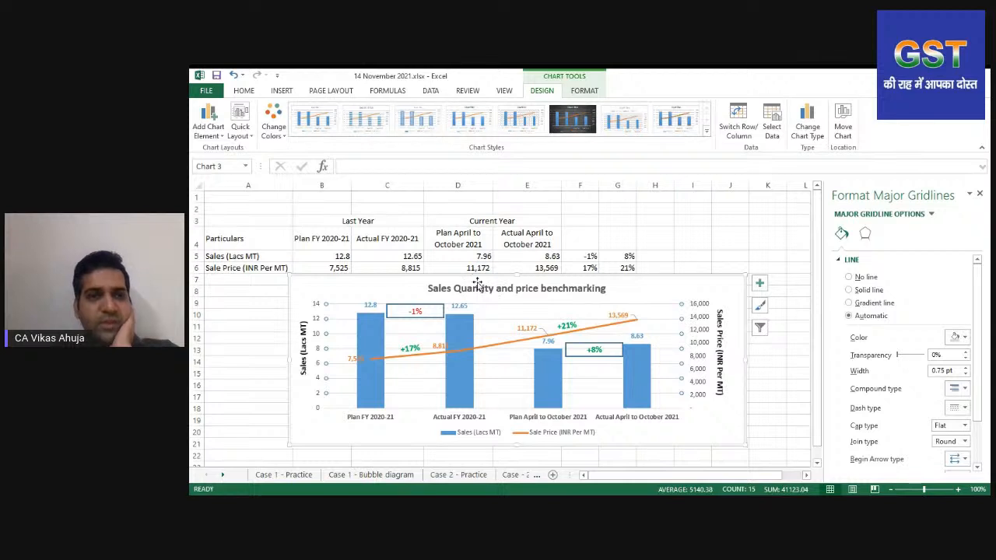
{"action": "left_click", "coordinate": [286, 128]}
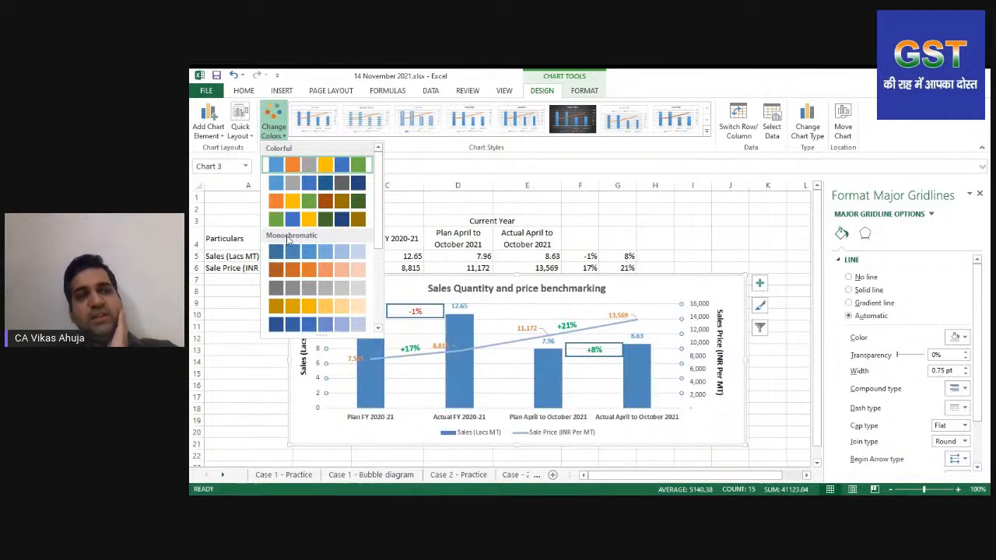
{"action": "left_click", "coordinate": [247, 133]}
{"action": "left_click", "coordinate": [243, 131]}
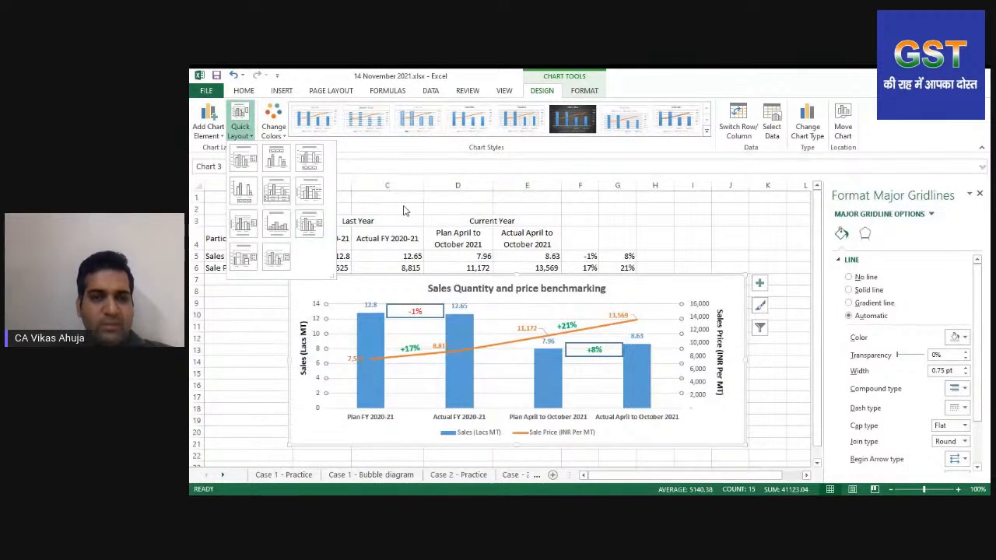
{"action": "left_click", "coordinate": [459, 223]}
{"action": "left_click", "coordinate": [730, 251]}
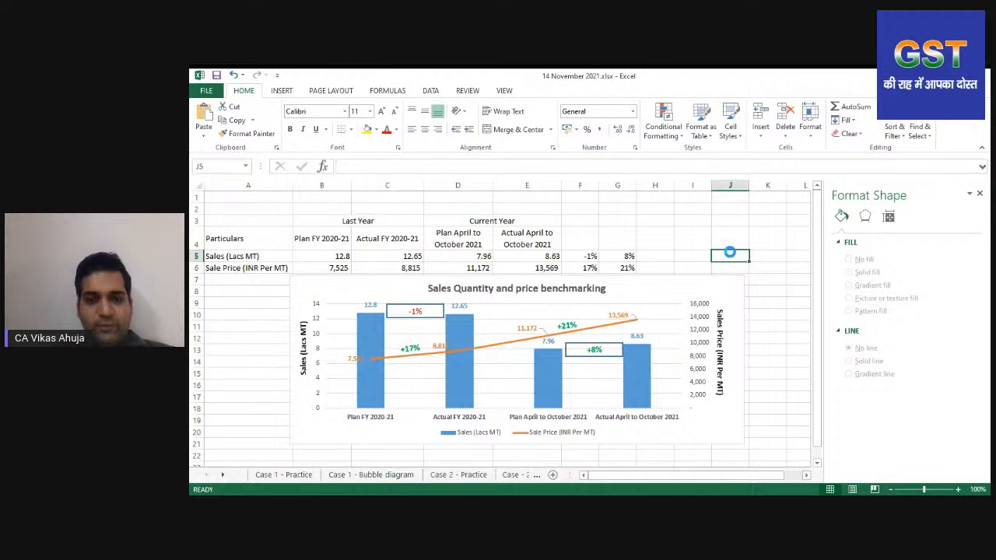
{"action": "key", "text": "alt+Tab"}
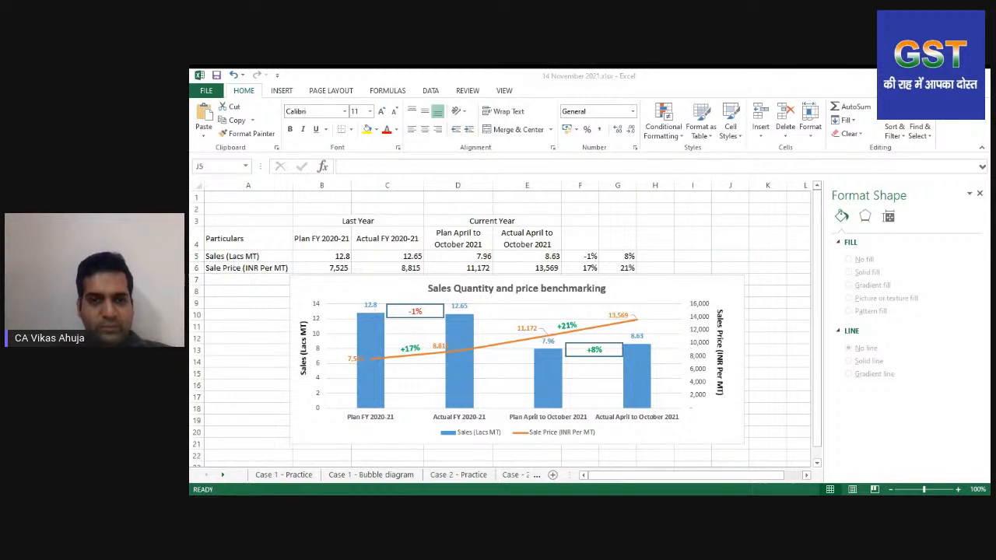
{"action": "key", "text": "alt+Tab"}
{"action": "left_click", "coordinate": [594, 235]}
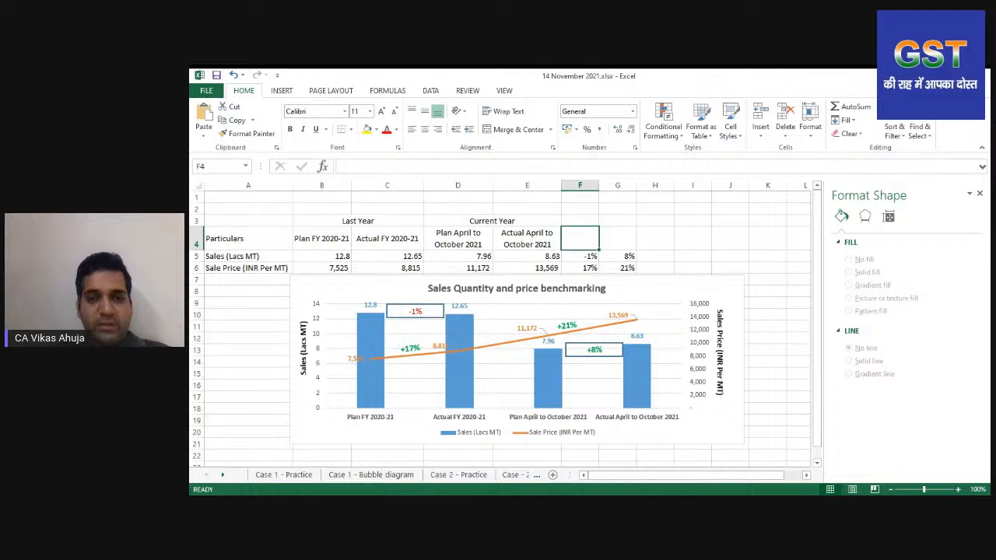
{"action": "key", "text": "alt+Tab"}
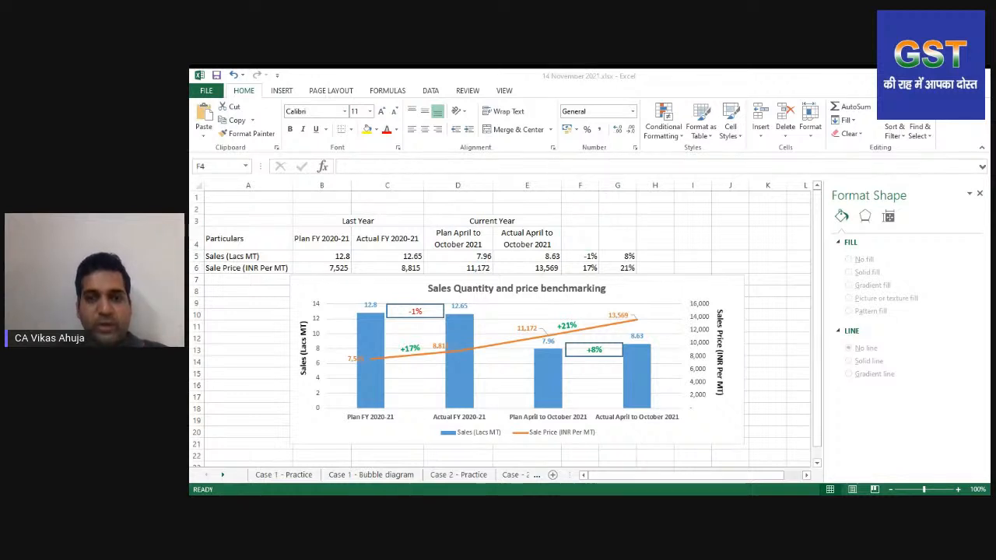